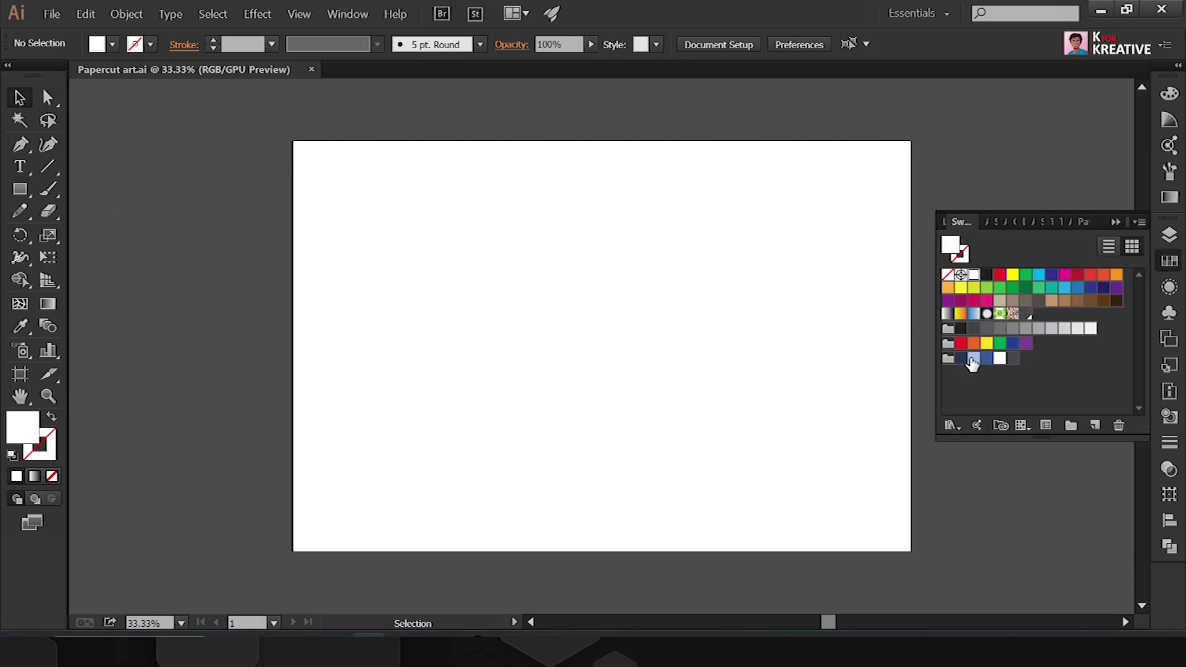
Step: Draw a 2000-unit navy rectangle centred on the artboard
{"action": "left_click", "coordinate": [972, 363]}
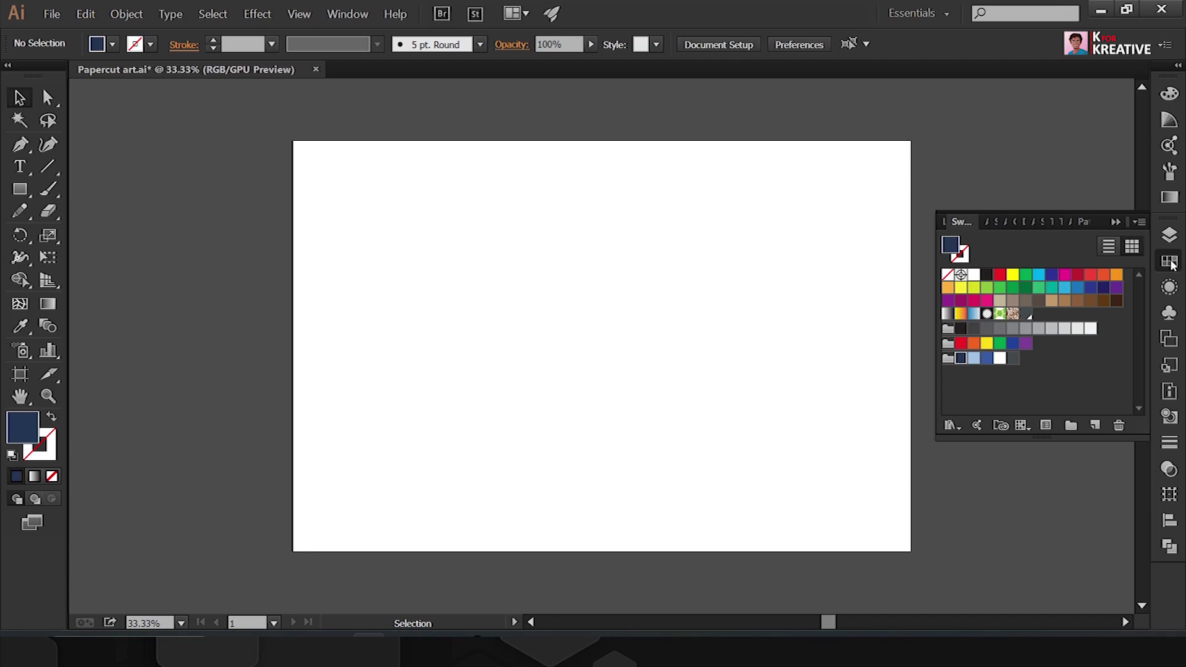
{"action": "key", "text": "m"}
{"action": "left_click", "coordinate": [556, 247]}
{"action": "type", "text": "2000"}
{"action": "key", "text": "Return"}
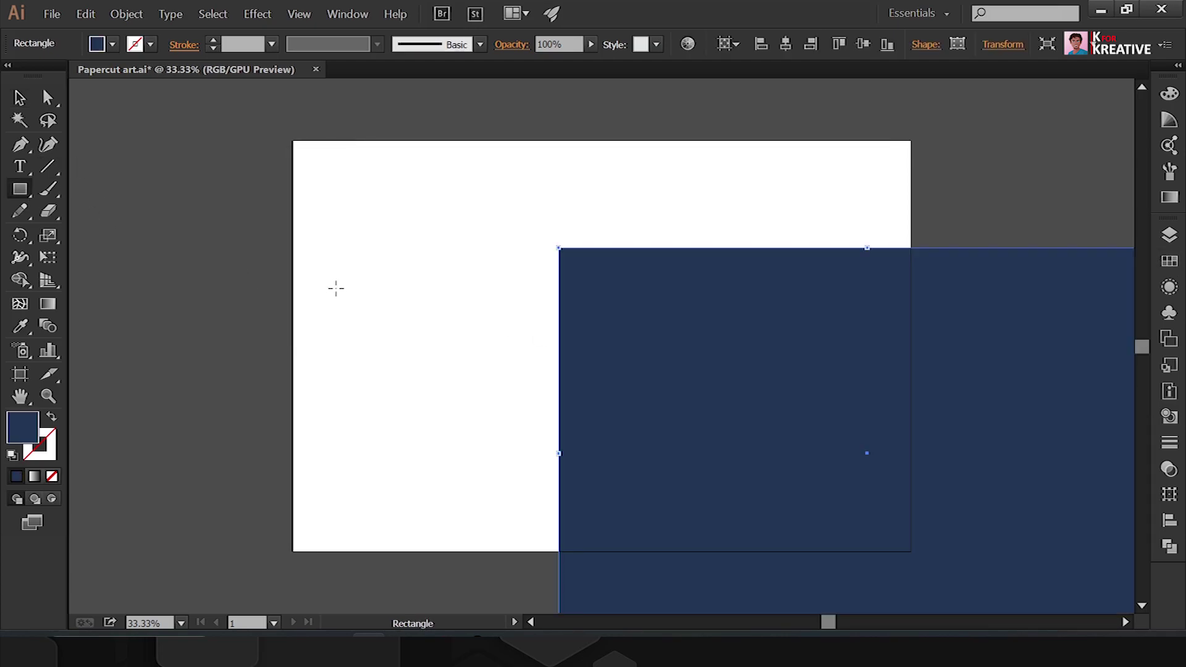
{"action": "left_click", "coordinate": [866, 45]}
{"action": "left_click", "coordinate": [907, 45]}
{"action": "key", "text": "ctrl+shift+a"}
Step: Draw a matching white artboard-size rectangle centred over the navy one
{"action": "key", "text": "a"}
{"action": "left_click", "coordinate": [1170, 285]}
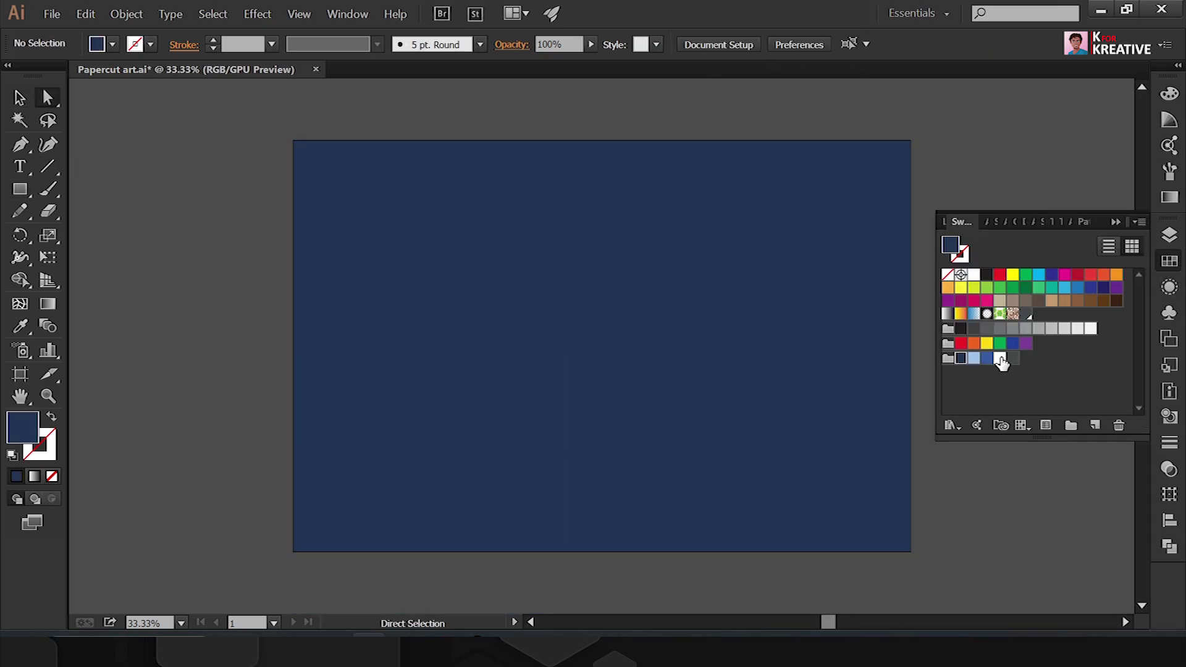
{"action": "left_click", "coordinate": [999, 356]}
{"action": "key", "text": "m"}
{"action": "left_click", "coordinate": [341, 267]}
{"action": "left_click", "coordinate": [206, 280]}
{"action": "left_click", "coordinate": [786, 44]}
{"action": "left_click", "coordinate": [864, 44]}
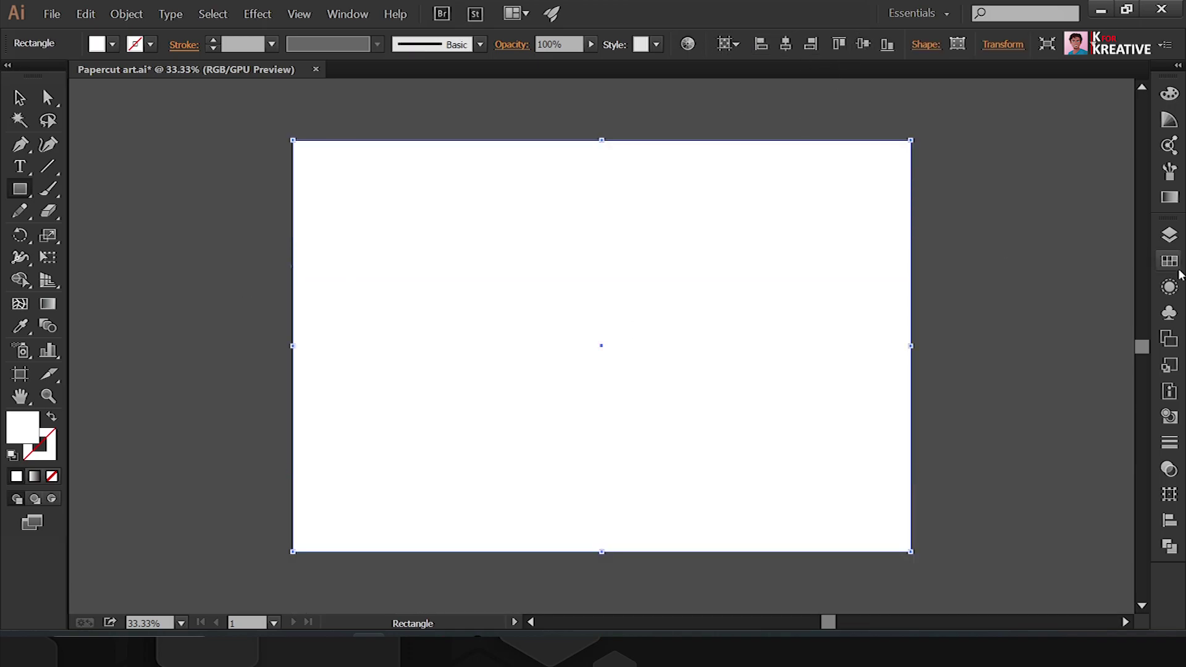
Step: Lock the navy background in Layers and draw a large ellipse, resized lower on the artboard
{"action": "left_click", "coordinate": [1170, 235]}
{"action": "left_click", "coordinate": [971, 284]}
{"action": "left_click", "coordinate": [24, 194]}
{"action": "left_click", "coordinate": [104, 233]}
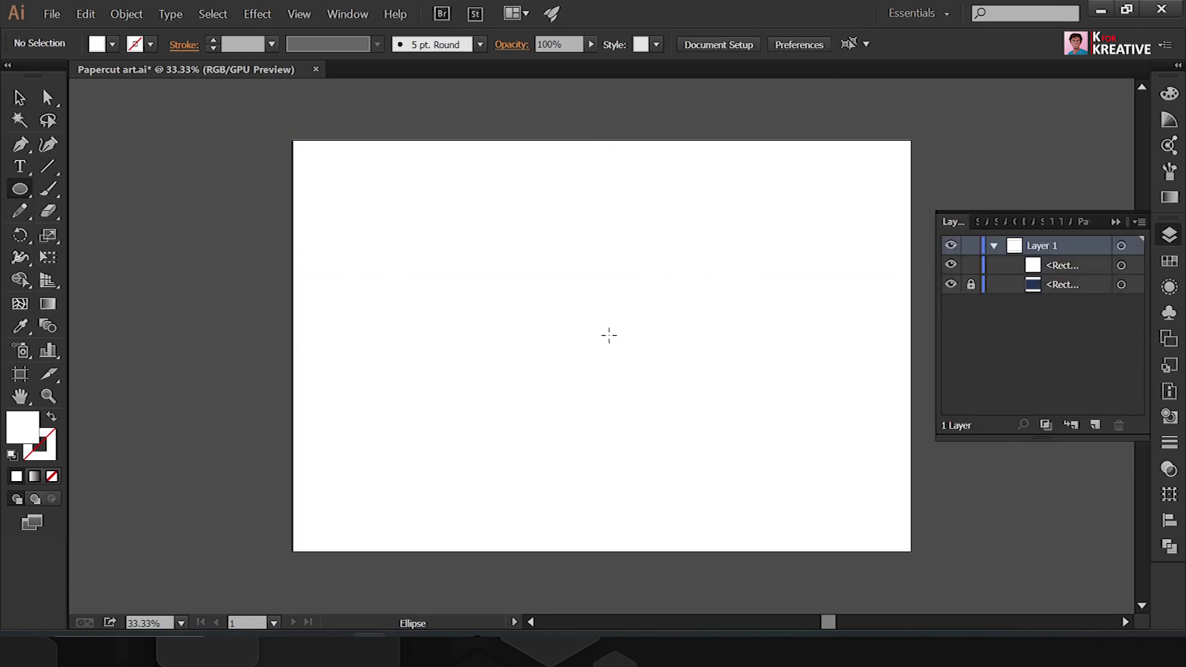
{"action": "left_click_drag", "start_coordinate": [600, 329], "coordinate": [902, 383]}
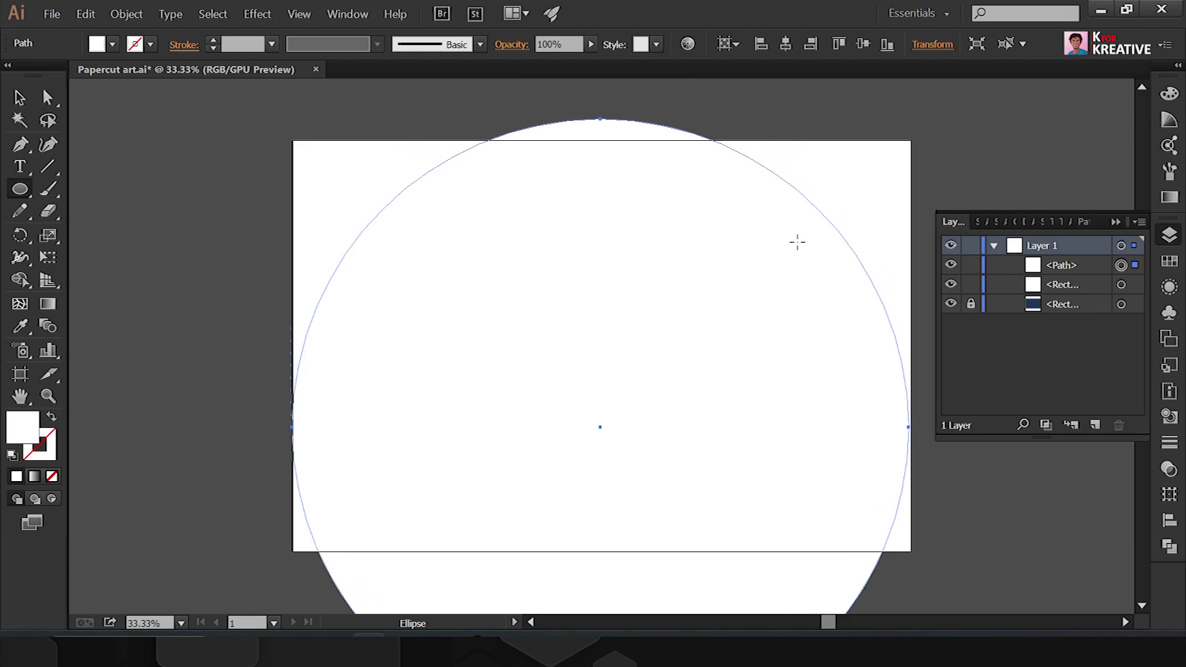
{"action": "key", "text": "v"}
{"action": "left_click_drag", "start_coordinate": [895, 161], "coordinate": [881, 173]}
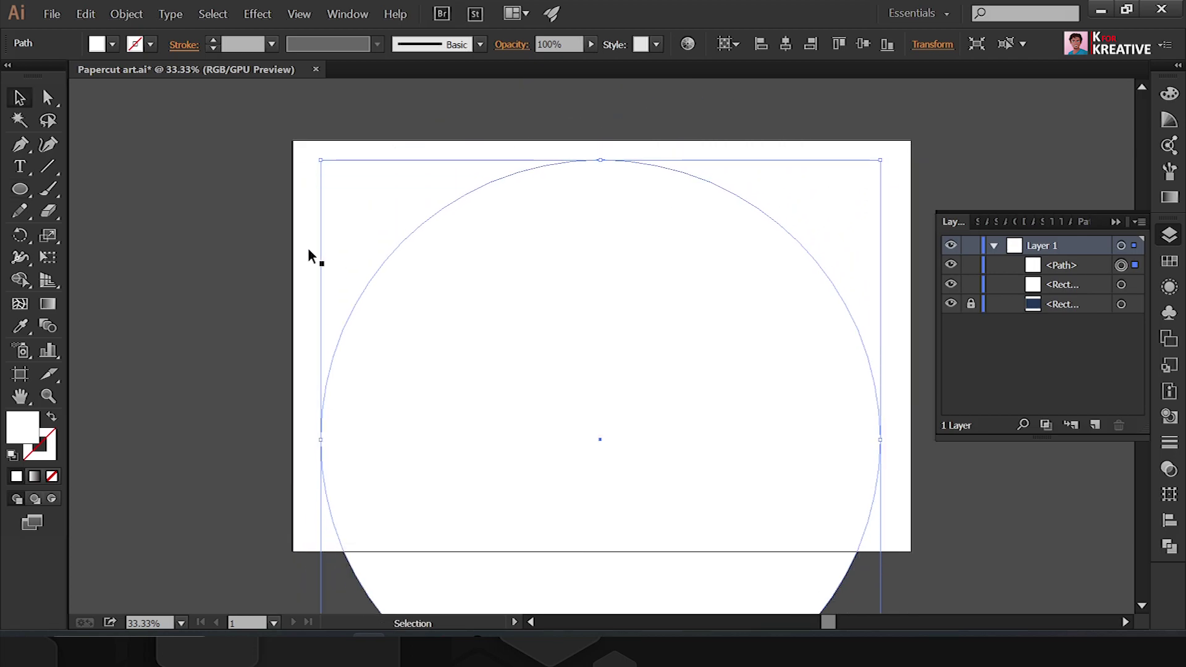
Step: Pen a closed wavy shape across the circle's lower half
{"action": "key", "text": "p"}
{"action": "left_click", "coordinate": [187, 427]}
{"action": "left_click_drag", "start_coordinate": [518, 451], "coordinate": [667, 408]}
{"action": "left_click_drag", "start_coordinate": [955, 501], "coordinate": [1011, 556]}
{"action": "key", "text": "ctrl+minus"}
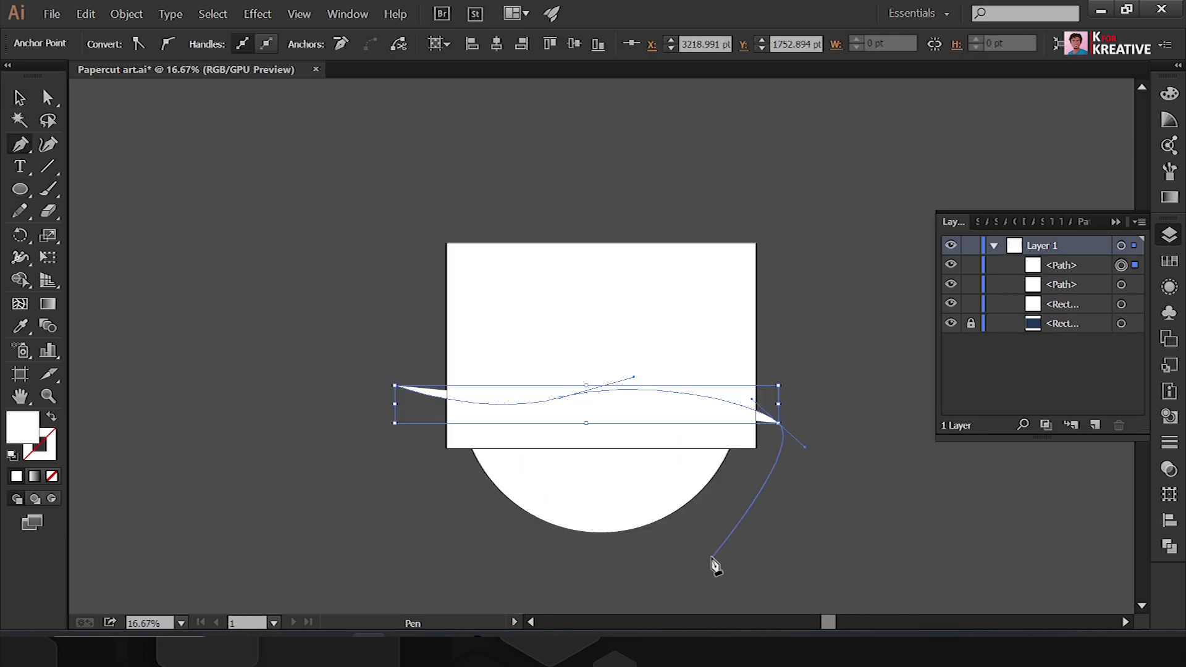
{"action": "left_click", "coordinate": [712, 557]}
{"action": "left_click", "coordinate": [463, 559]}
{"action": "left_click", "coordinate": [393, 384]}
Step: Trim the circle's bottom along the wave with Shape Builder
{"action": "key", "text": "v"}
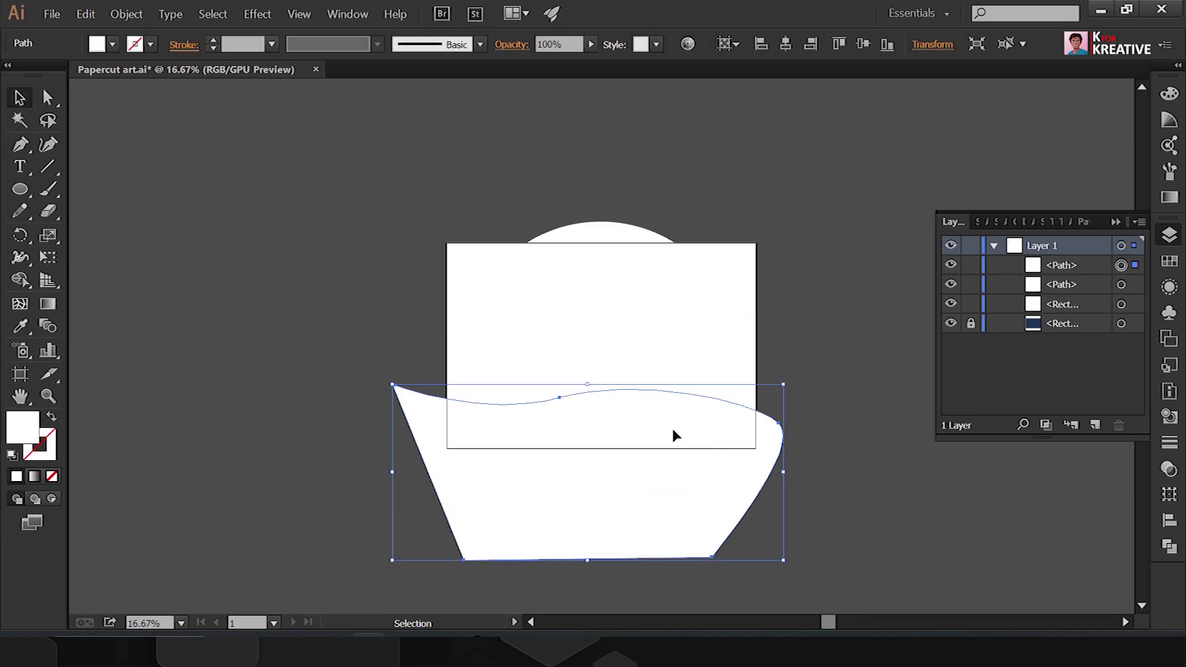
{"action": "left_click", "coordinate": [664, 242]}
{"action": "left_click", "coordinate": [618, 513], "text": "shift"}
{"action": "key", "text": "shift+m"}
{"action": "left_click_drag", "start_coordinate": [432, 480], "coordinate": [814, 488]}
{"action": "key", "text": "v"}
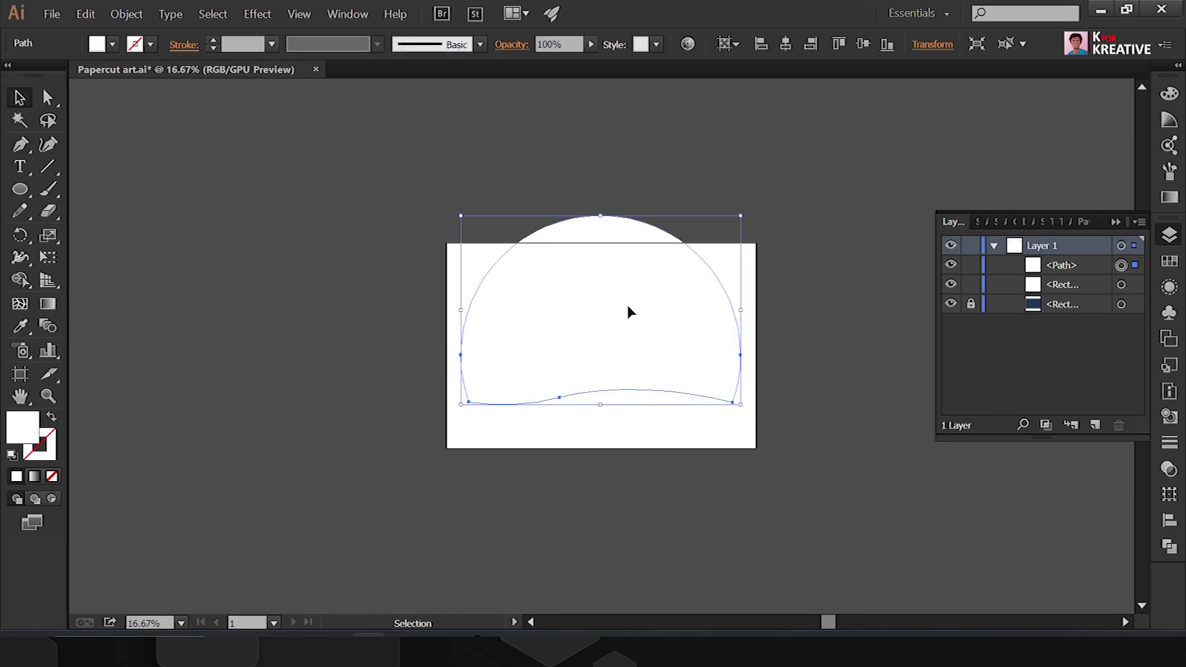
Step: Cut the dome region out of the white rectangle and lock the cut layer
{"action": "key", "text": "ctrl+plus"}
{"action": "left_click", "coordinate": [808, 204], "text": "shift"}
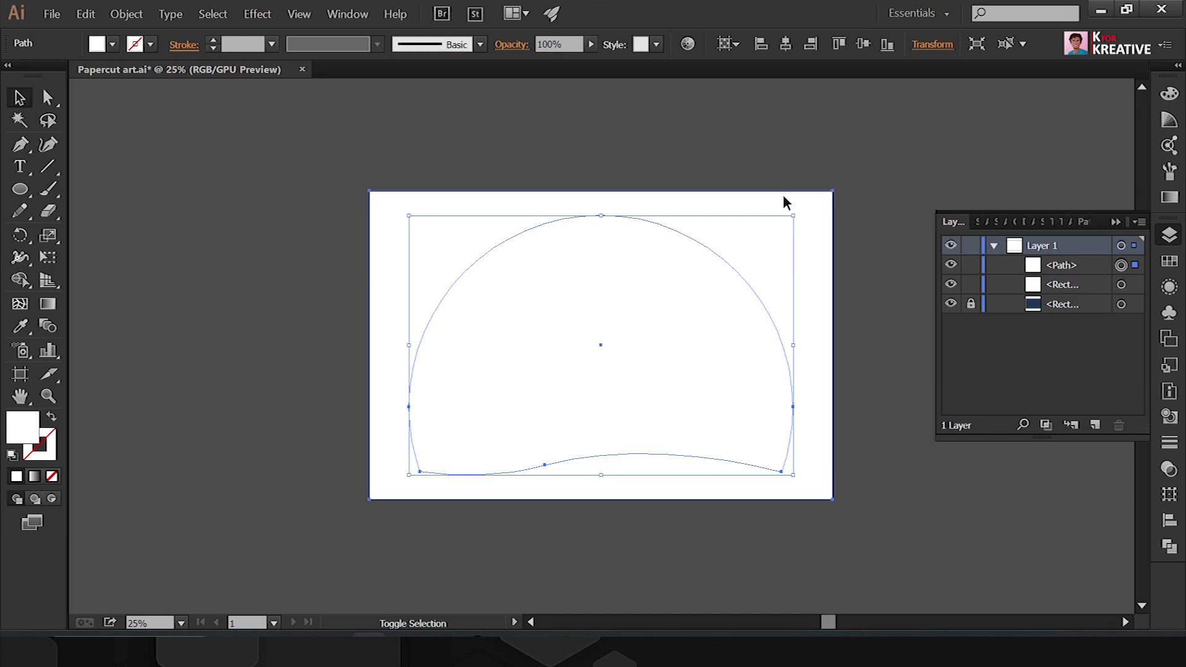
{"action": "key", "text": "shift+m"}
{"action": "left_click", "coordinate": [726, 393], "text": "alt"}
{"action": "key", "text": "ctrl+2"}
{"action": "key", "text": "ctrl+plus"}
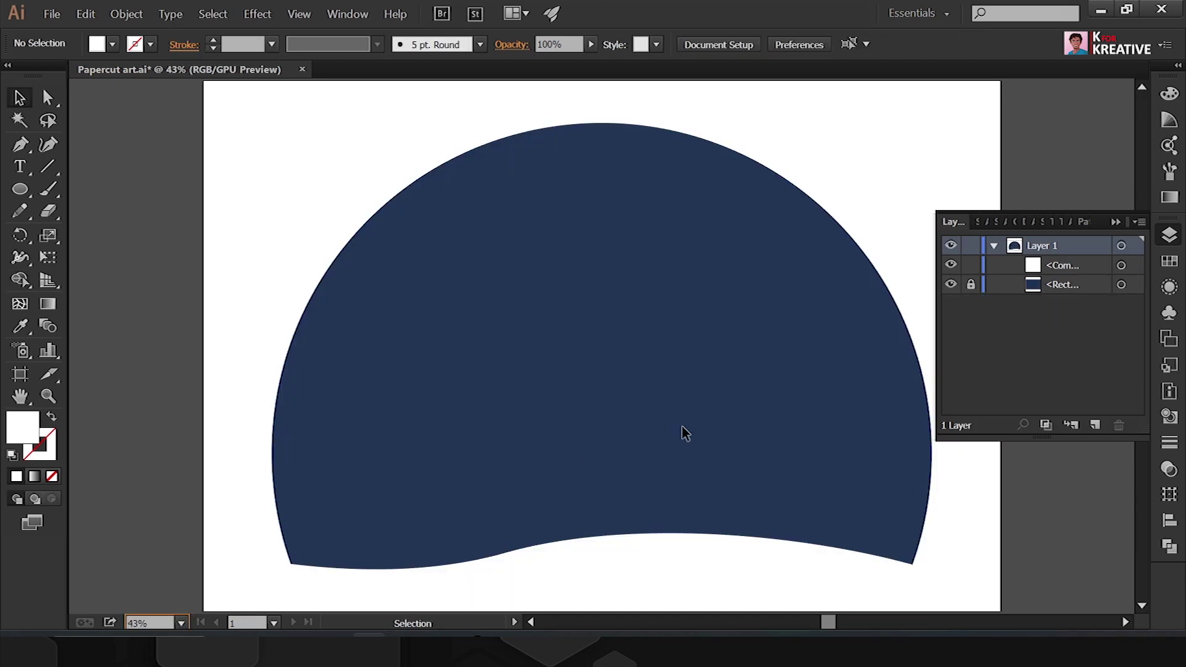
Step: Start a white leaf shape at the lower left with the Pen tool
{"action": "key", "text": "p"}
{"action": "mouse_move", "coordinate": [355, 530]}
{"action": "left_mouse_down"}
{"action": "mouse_move", "coordinate": [346, 494]}
{"action": "mouse_move", "coordinate": [427, 443]}
{"action": "left_mouse_up"}
{"action": "left_click", "coordinate": [397, 411]}
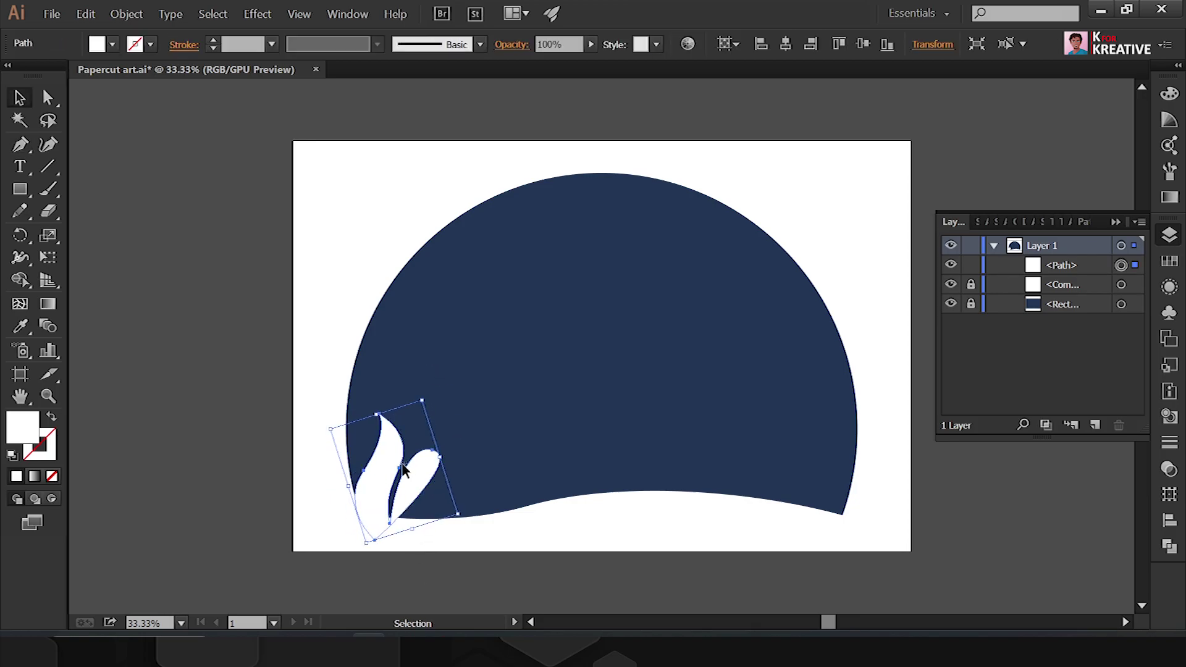
Step: Pen a multi-petal white plant on the right side of the hill
{"action": "left_click", "coordinate": [213, 401], "text": "ctrl"}
{"action": "key", "text": "ctrl+plus"}
{"action": "key", "text": "ctrl+plus"}
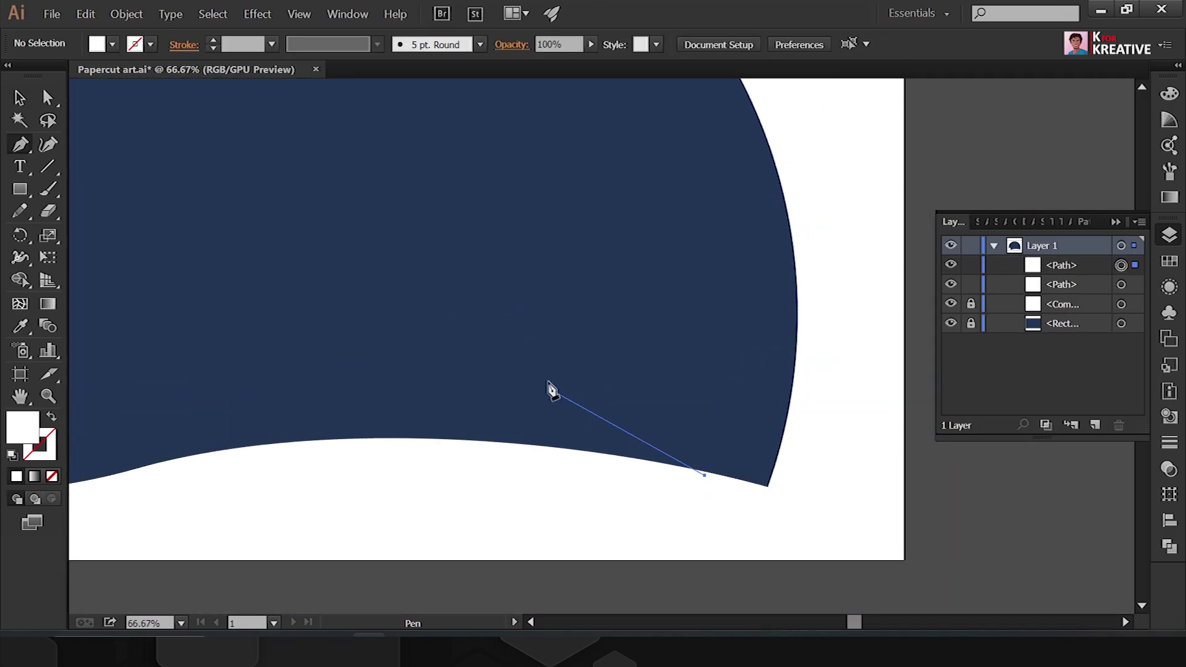
{"action": "left_click", "coordinate": [705, 475]}
{"action": "left_click", "coordinate": [687, 426]}
{"action": "left_click_drag", "start_coordinate": [695, 299], "coordinate": [730, 302]}
{"action": "left_click", "coordinate": [722, 442]}
{"action": "left_click_drag", "start_coordinate": [769, 338], "coordinate": [811, 352]}
{"action": "left_click_drag", "start_coordinate": [790, 509], "coordinate": [761, 545]}
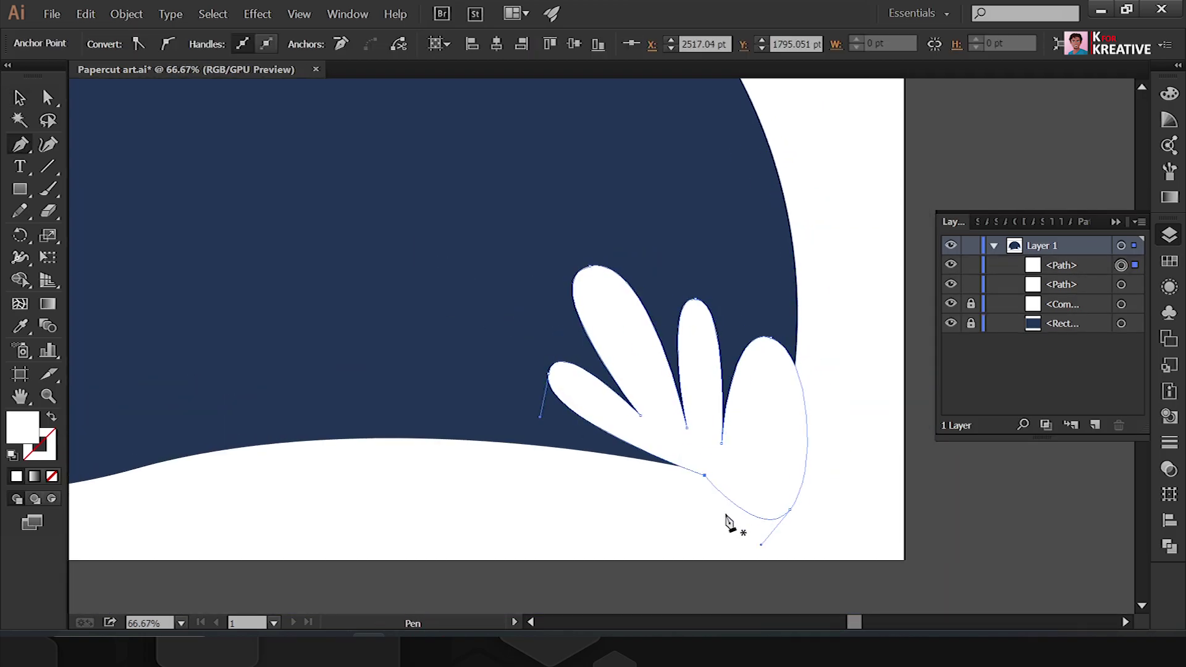
{"action": "key", "text": "ctrl+minus"}
{"action": "key", "text": "ctrl+minus"}
Step: Add a new pointed white leaf beside the left plants
{"action": "left_click", "coordinate": [942, 536]}
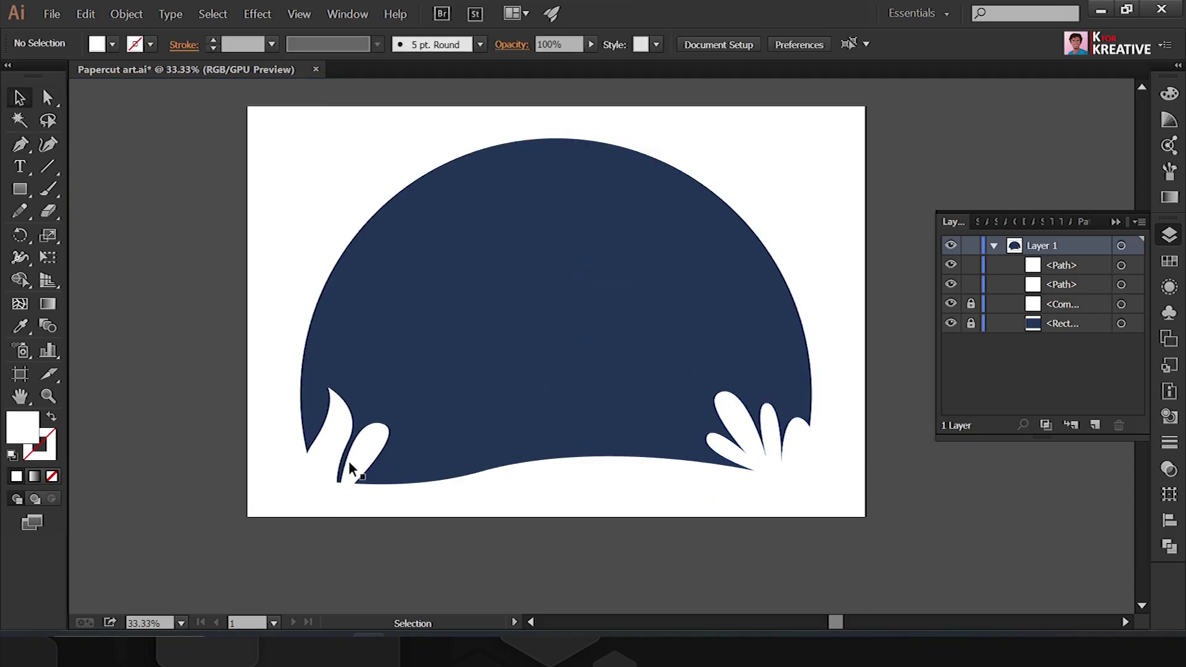
{"action": "left_click", "coordinate": [346, 471]}
{"action": "left_click", "coordinate": [370, 463]}
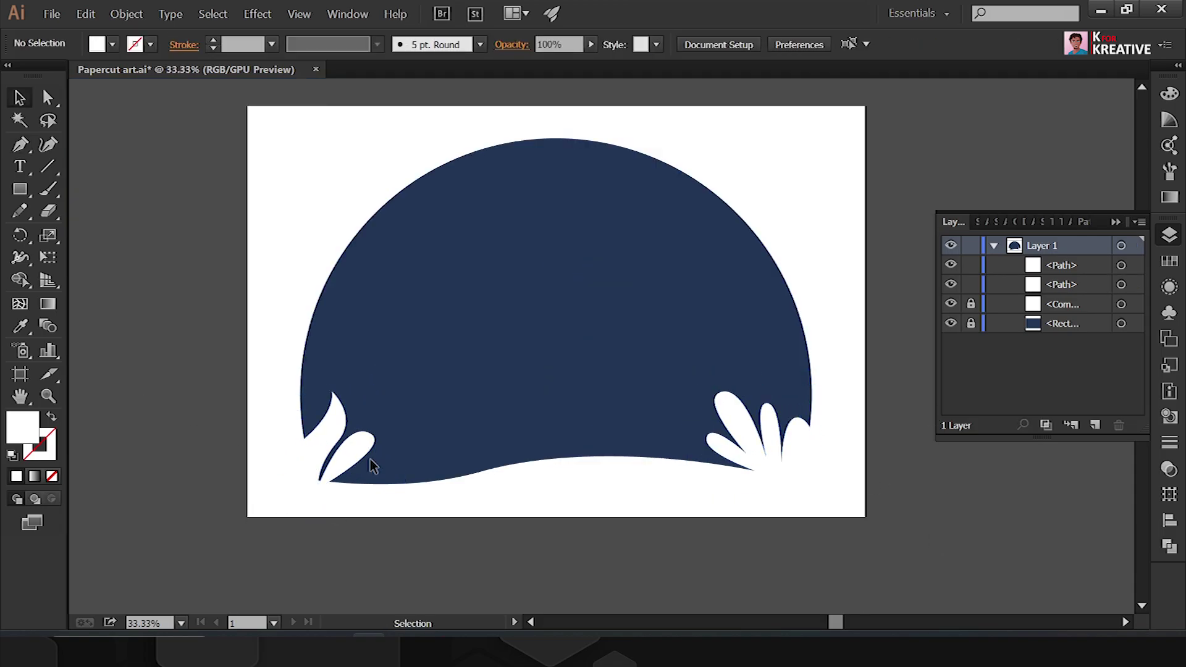
{"action": "key", "text": "ctrl+plus"}
{"action": "key", "text": "p"}
{"action": "left_click", "coordinate": [323, 464]}
{"action": "left_click_drag", "start_coordinate": [377, 533], "coordinate": [393, 602]}
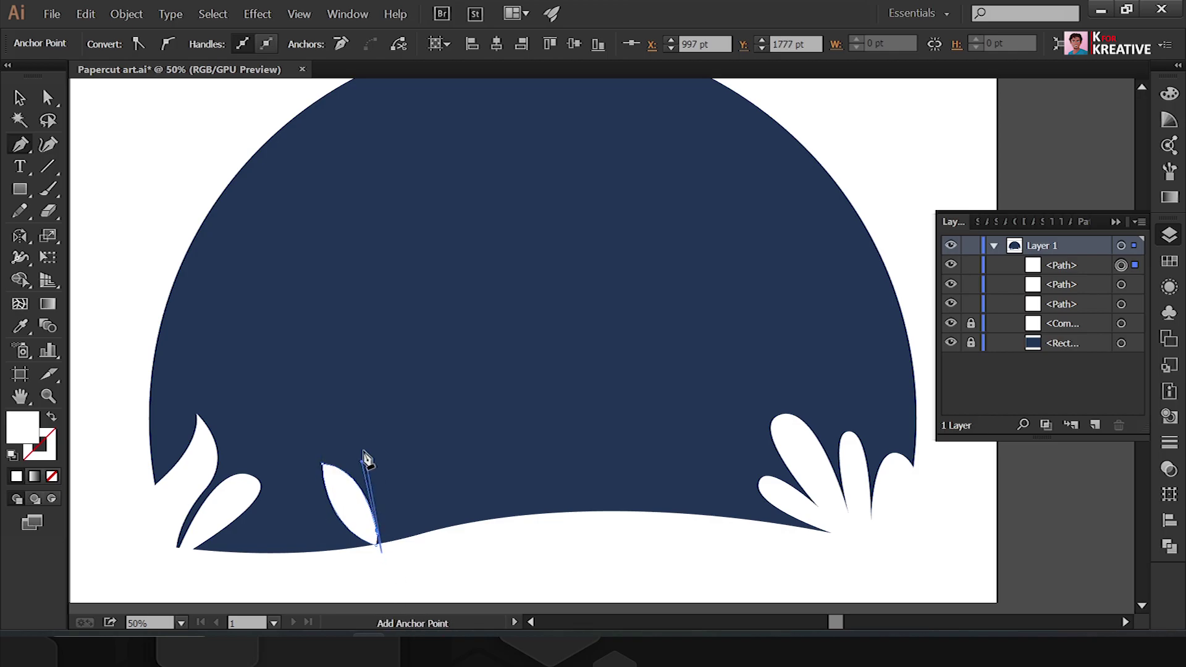
{"action": "left_click", "coordinate": [377, 543]}
Step: Draw a tall thin stem leaf with a curved side leaf at the lower left
{"action": "left_click_drag", "start_coordinate": [350, 357], "coordinate": [379, 318]}
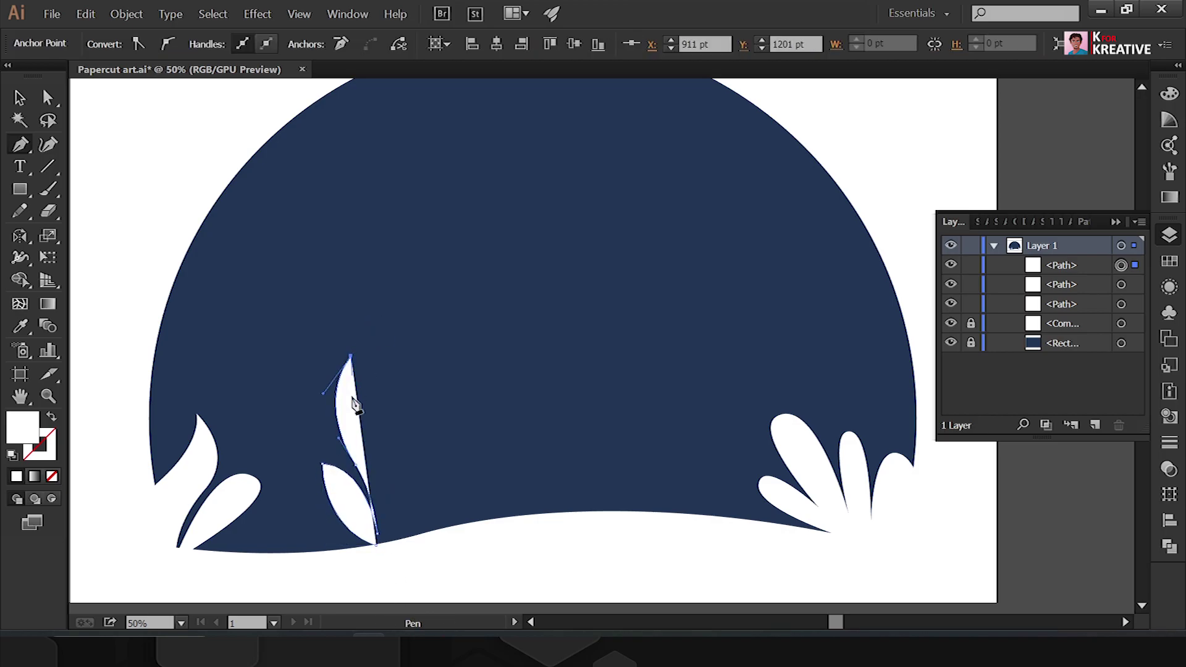
{"action": "left_click", "coordinate": [479, 502]}
{"action": "left_click_drag", "start_coordinate": [410, 515], "coordinate": [407, 552]}
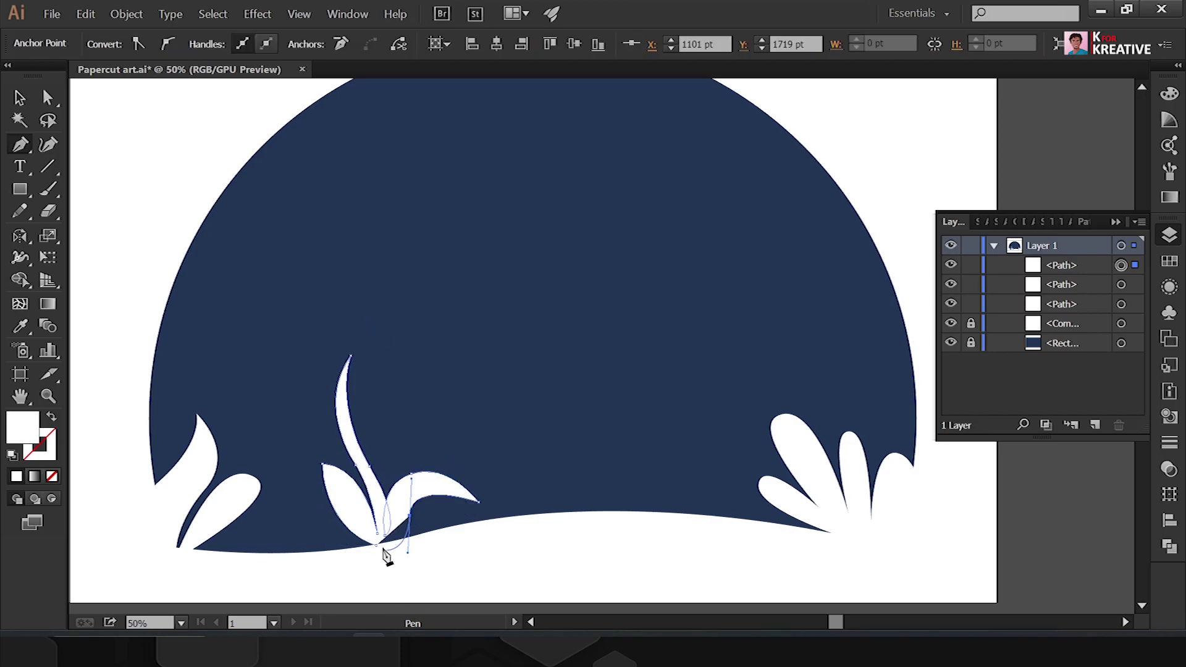
{"action": "key", "text": "ctrl+minus"}
{"action": "key", "text": "a"}
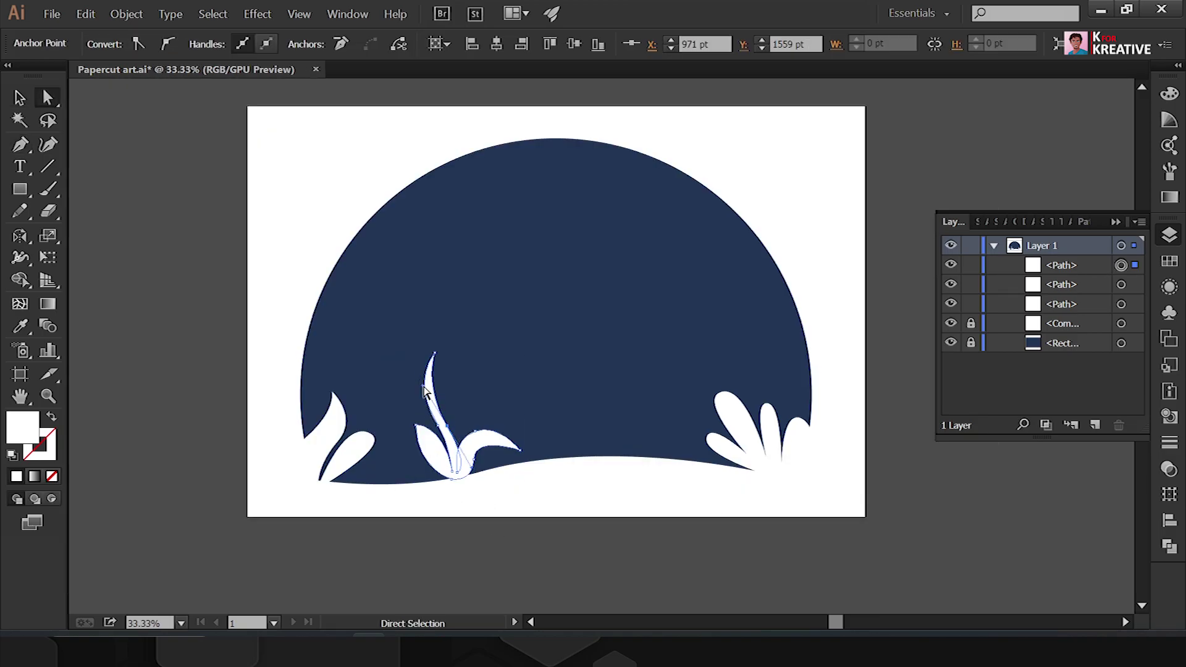
{"action": "left_click", "coordinate": [453, 542]}
{"action": "left_click", "coordinate": [432, 420]}
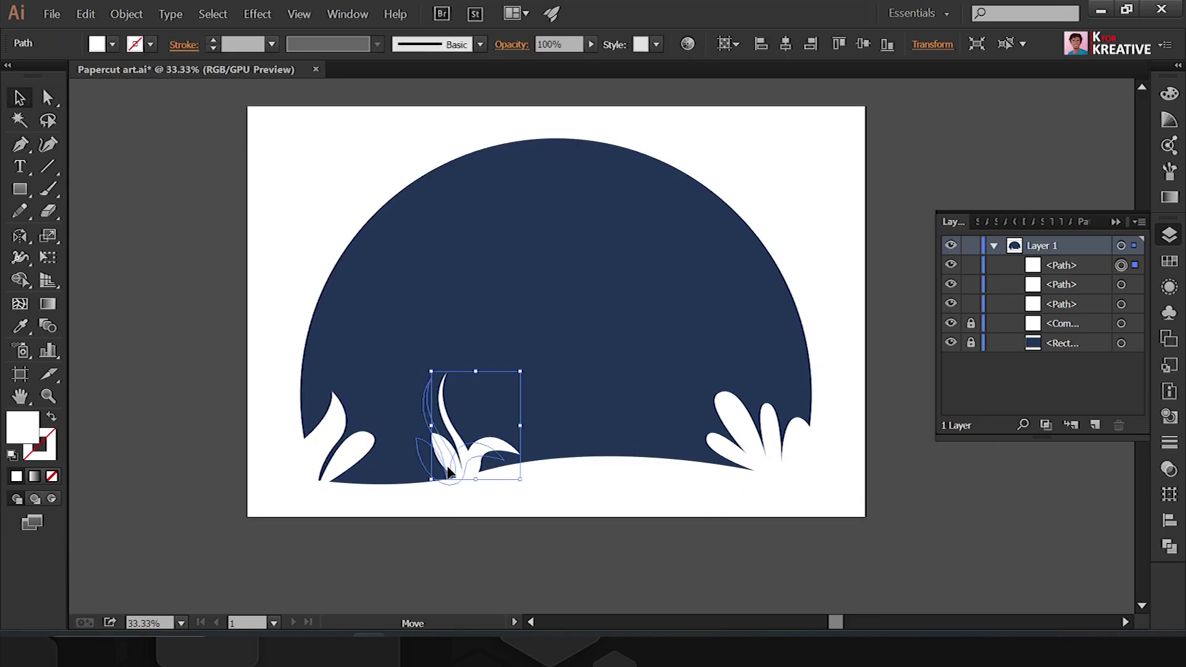
{"action": "key", "text": "ctrl+shift+a"}
Step: Pen three curved leaves near the middle of the hill
{"action": "key", "text": "p"}
{"action": "left_click", "coordinate": [598, 460]}
{"action": "left_click", "coordinate": [667, 404]}
{"action": "left_click_drag", "start_coordinate": [626, 463], "coordinate": [598, 477]}
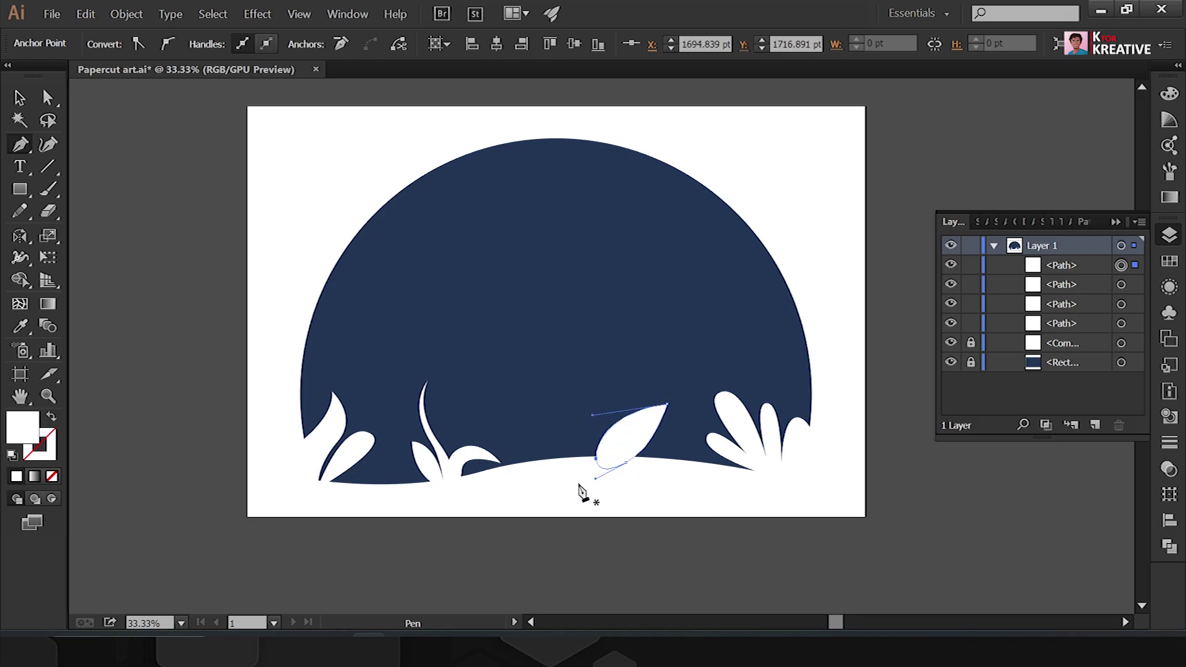
{"action": "left_click", "coordinate": [559, 459]}
{"action": "left_click_drag", "start_coordinate": [523, 402], "coordinate": [503, 331]}
{"action": "left_click", "coordinate": [592, 467]}
{"action": "left_click_drag", "start_coordinate": [579, 374], "coordinate": [601, 333]}
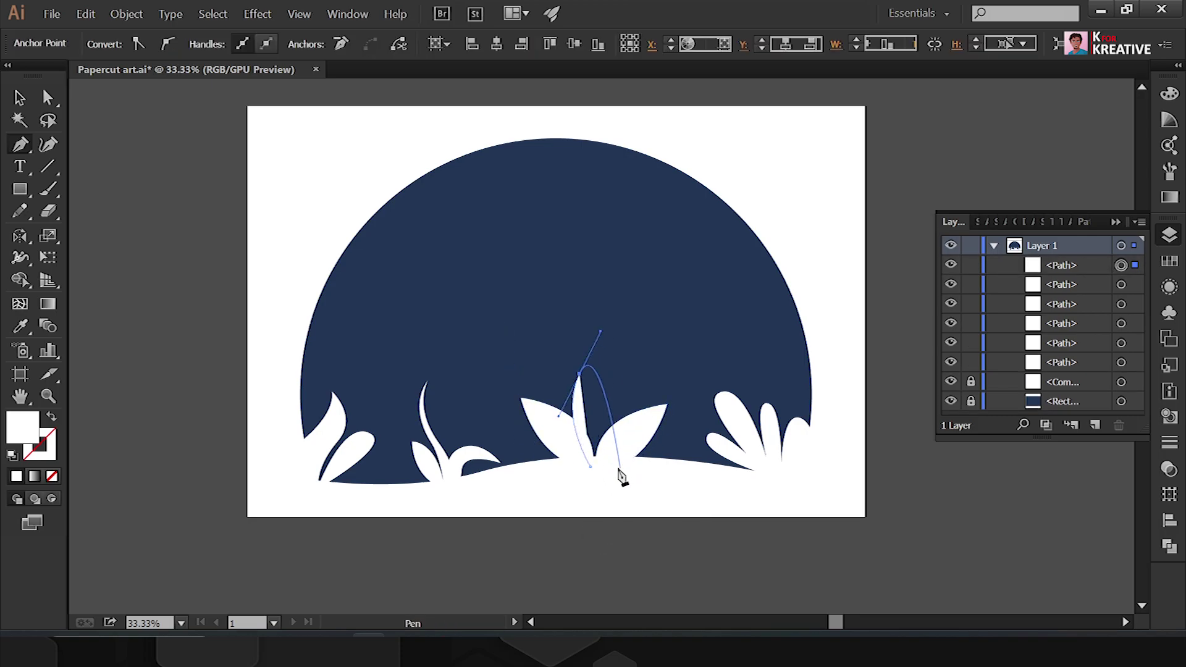
Step: Shrink the three middle leaves and move them along the hill
{"action": "key", "text": "v"}
{"action": "left_click", "coordinate": [595, 418]}
{"action": "left_click", "coordinate": [543, 426], "text": "shift"}
{"action": "left_click", "coordinate": [645, 420], "text": "shift"}
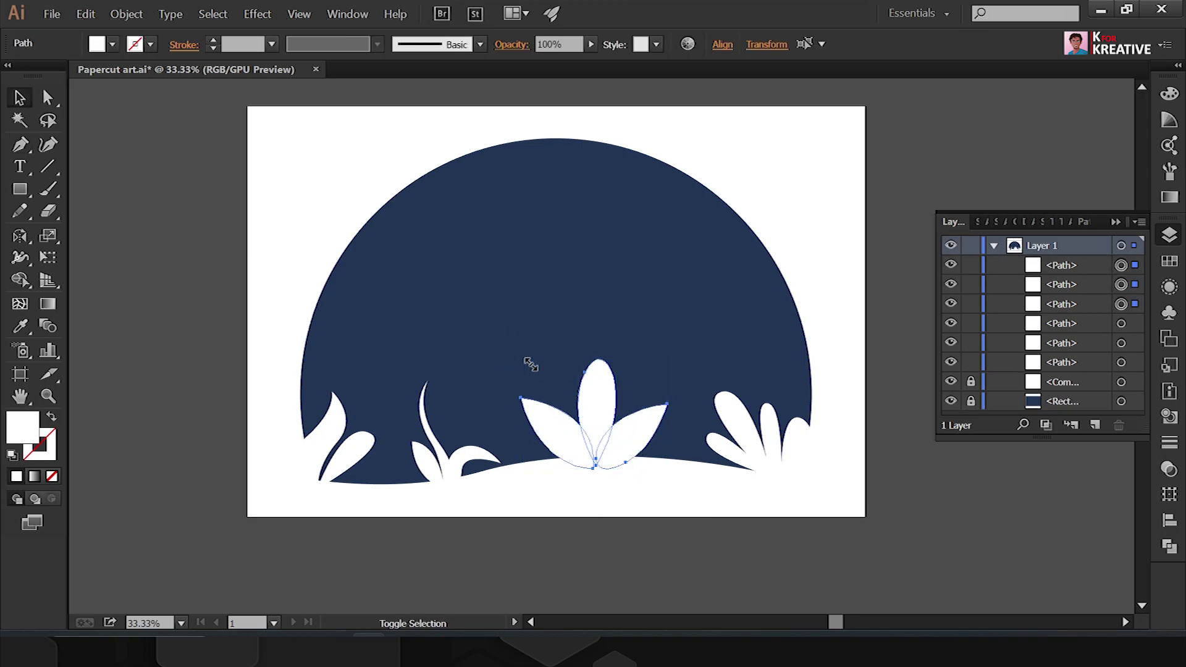
{"action": "left_click_drag", "start_coordinate": [530, 364], "coordinate": [612, 445]}
{"action": "left_click", "coordinate": [760, 556]}
Step: Pen a white hill outline running from the left plants toward the right
{"action": "key", "text": "ctrl+plus"}
{"action": "key", "text": "ctrl+plus"}
{"action": "key", "text": "ctrl+plus"}
{"action": "key", "text": "p"}
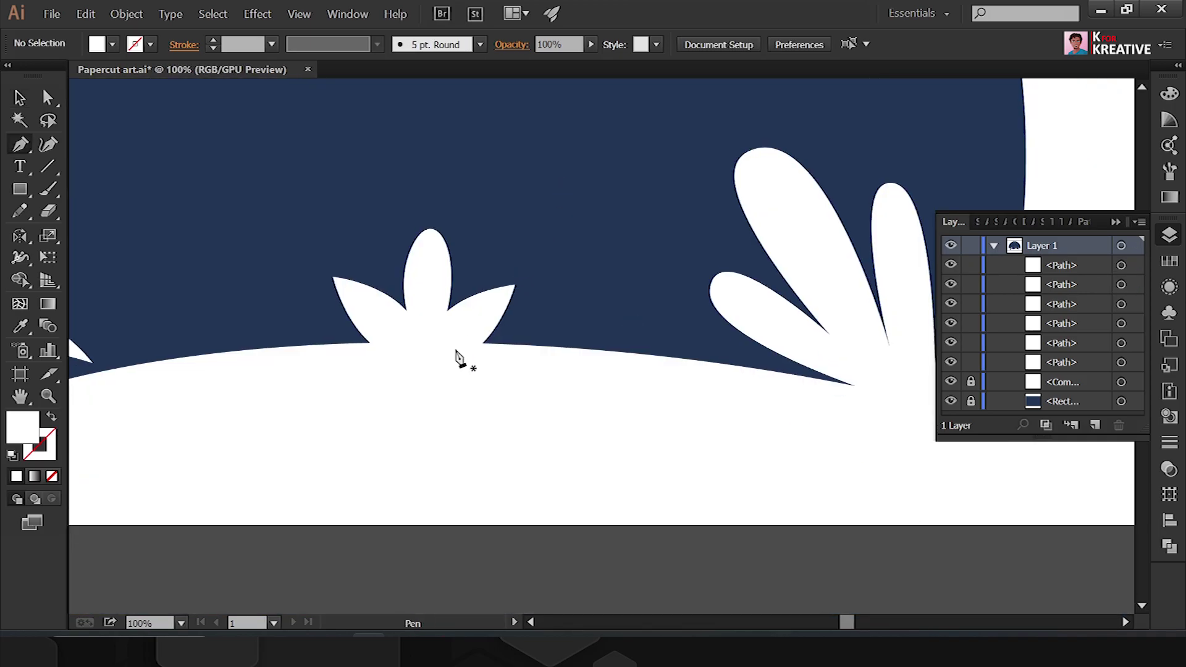
{"action": "left_click", "coordinate": [451, 346]}
{"action": "left_click", "coordinate": [530, 332]}
{"action": "left_click", "coordinate": [612, 344]}
{"action": "left_click", "coordinate": [679, 327]}
{"action": "left_click", "coordinate": [882, 390]}
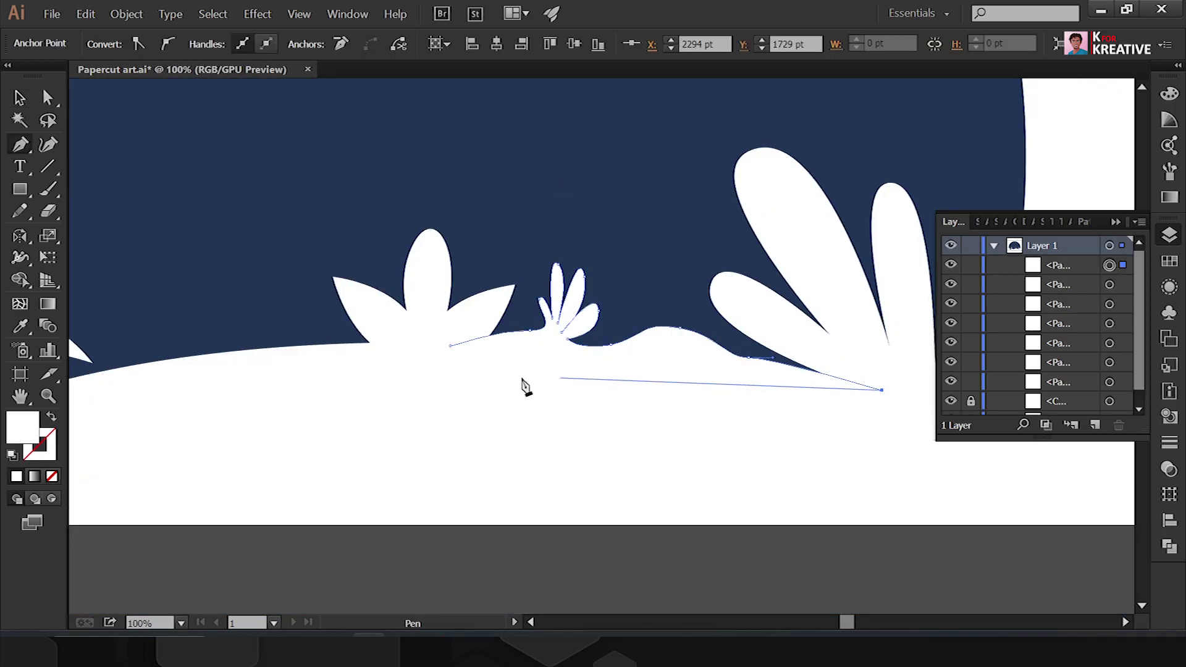
{"action": "key", "text": "ctrl+minus"}
{"action": "key", "text": "ctrl+minus"}
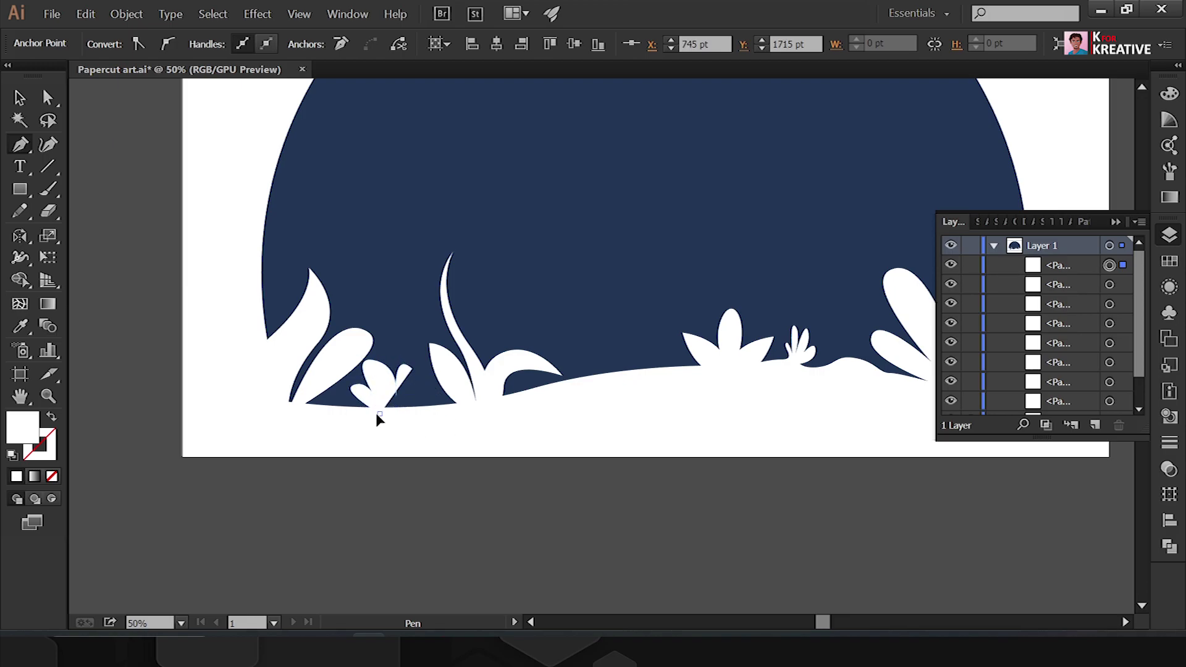
{"action": "left_click", "coordinate": [379, 414]}
Step: Fit the artboard, marquee-select all white plant shapes and group them
{"action": "key", "text": "v"}
{"action": "key", "text": "ctrl+shift+a"}
{"action": "key", "text": "ctrl+minus"}
{"action": "key", "text": "ctrl+0"}
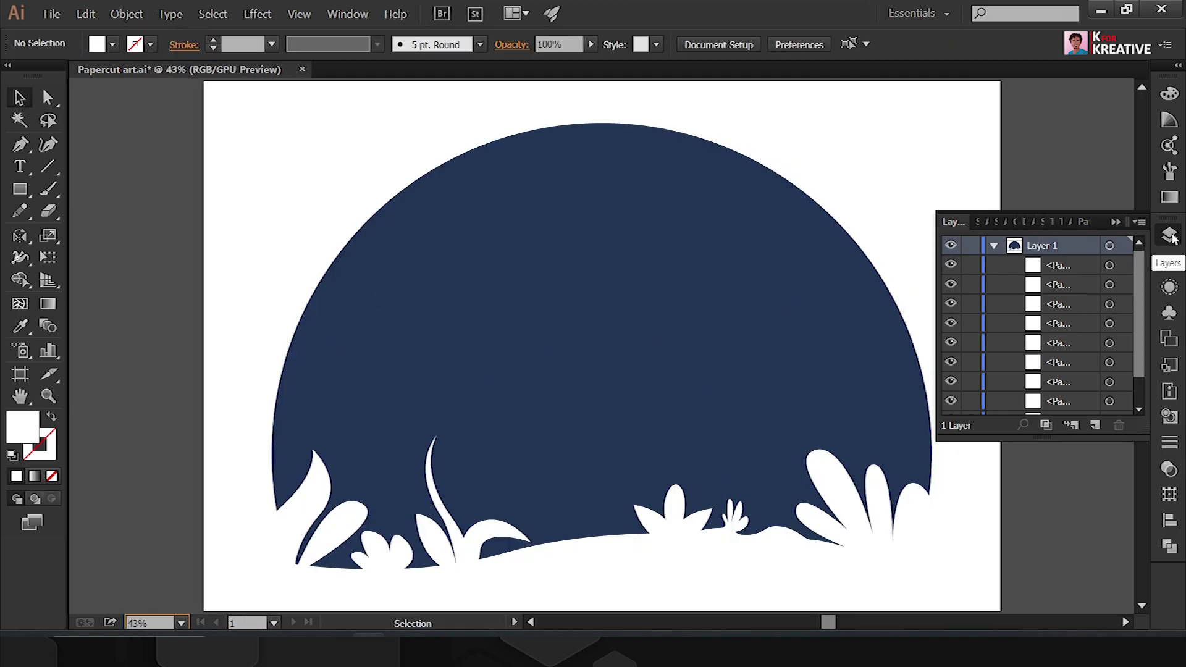
{"action": "left_click_drag", "start_coordinate": [955, 548], "coordinate": [959, 507]}
{"action": "key", "text": "ctrl+g"}
Step: Pen the left white tree trunk with a branch reaching right
{"action": "left_click", "coordinate": [1078, 374]}
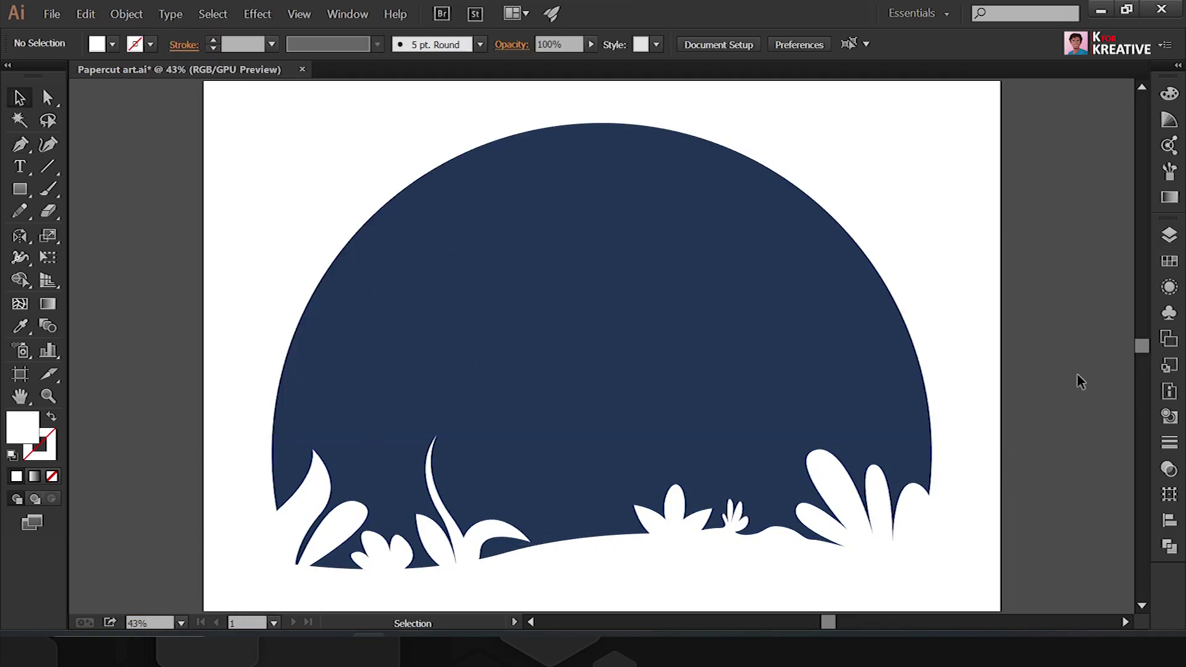
{"action": "left_click", "coordinate": [373, 183]}
{"action": "left_click", "coordinate": [355, 370]}
{"action": "left_click_drag", "start_coordinate": [438, 274], "coordinate": [479, 271]}
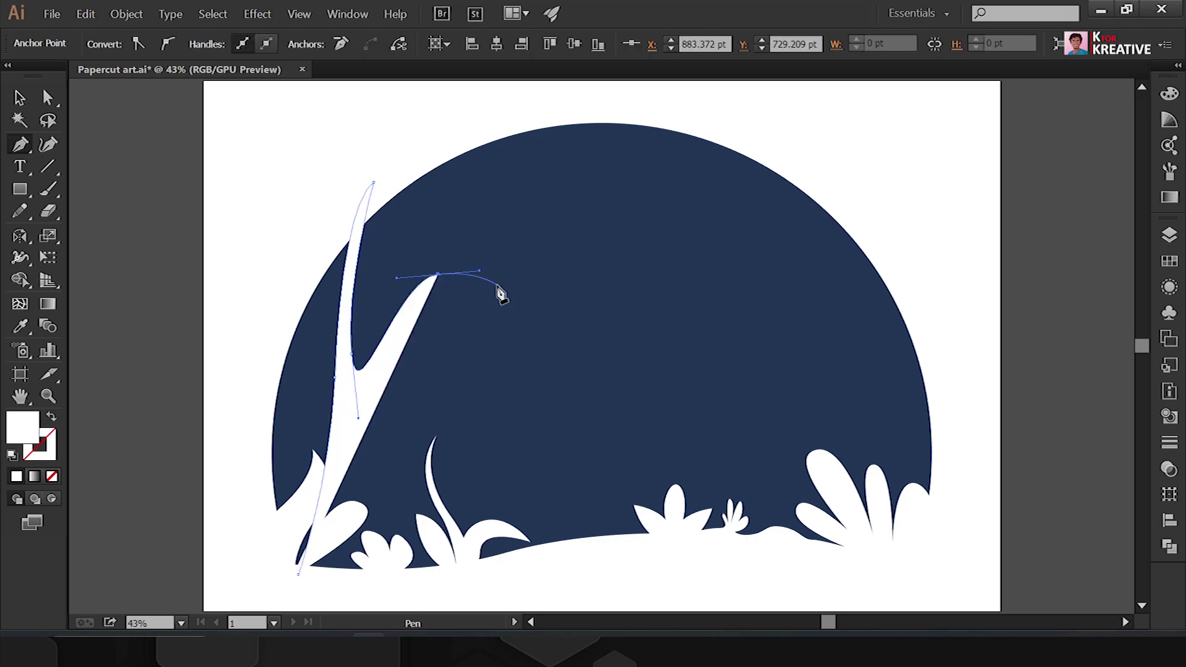
{"action": "left_click", "coordinate": [327, 592]}
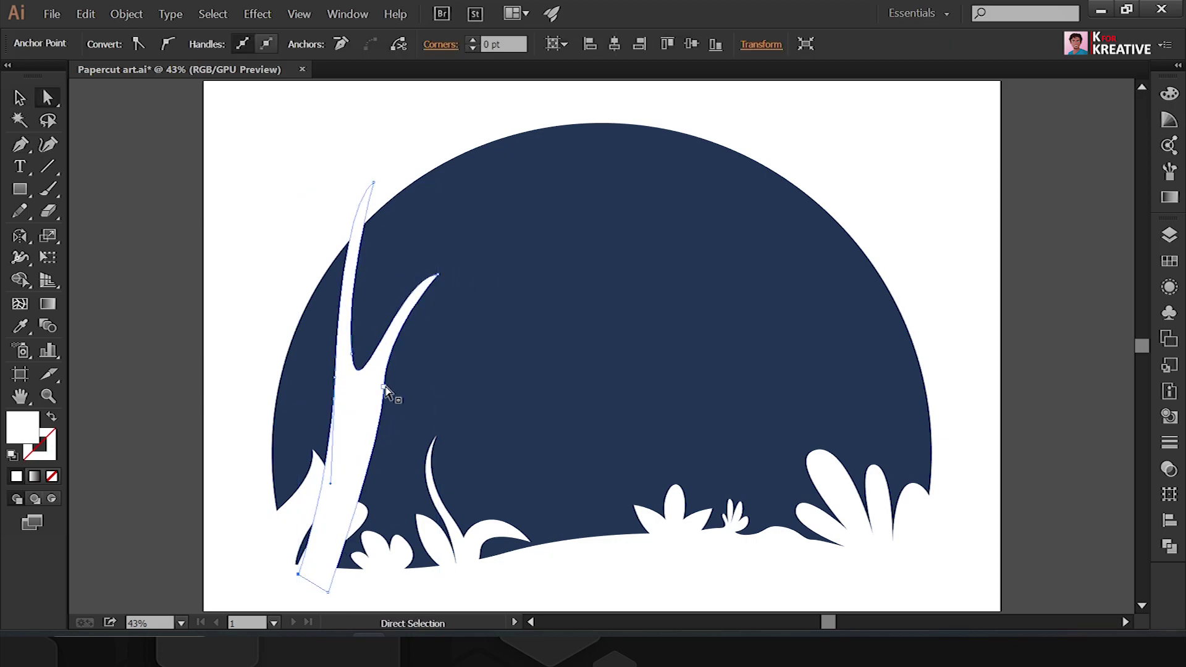
{"action": "left_click_drag", "start_coordinate": [384, 390], "coordinate": [383, 476]}
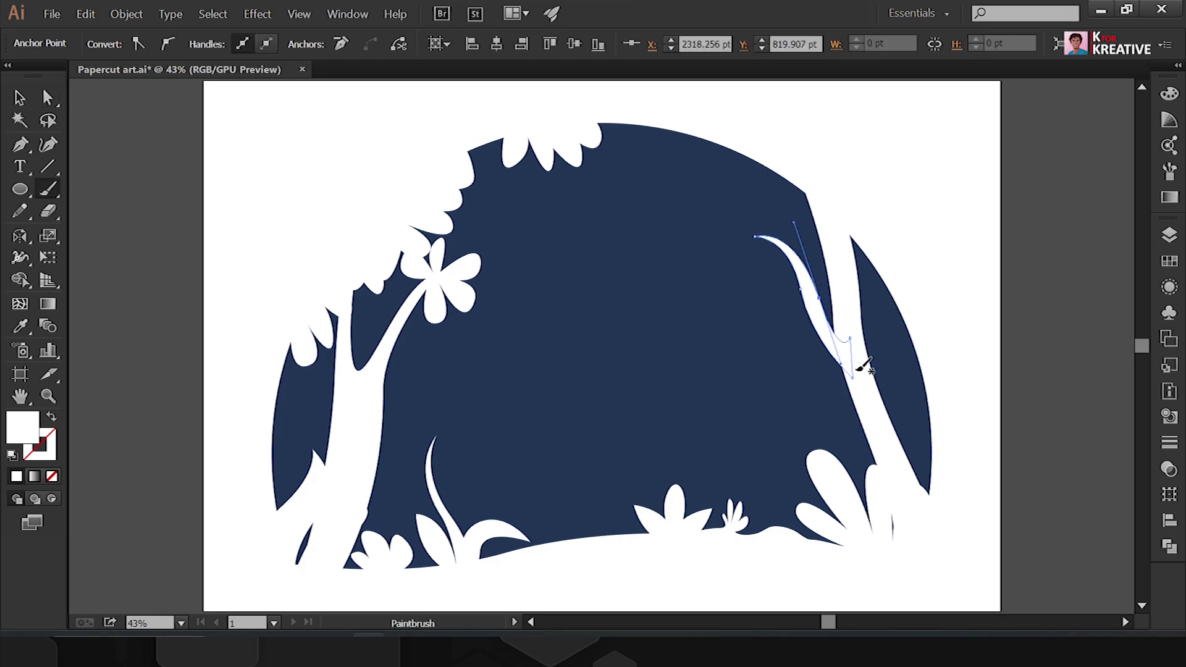
Step: Copy flowers onto the right tree's branch tips and reshape its branch curve
{"action": "left_click_drag", "start_coordinate": [823, 242], "coordinate": [702, 234]}
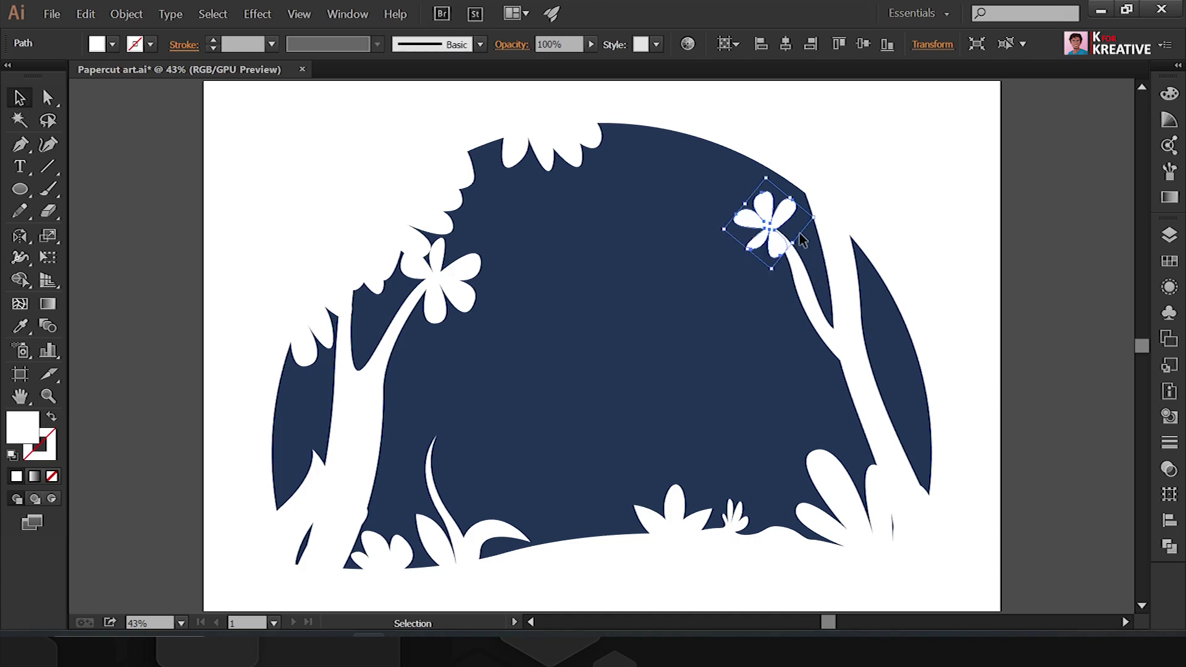
{"action": "left_click_drag", "start_coordinate": [739, 158], "coordinate": [861, 210]}
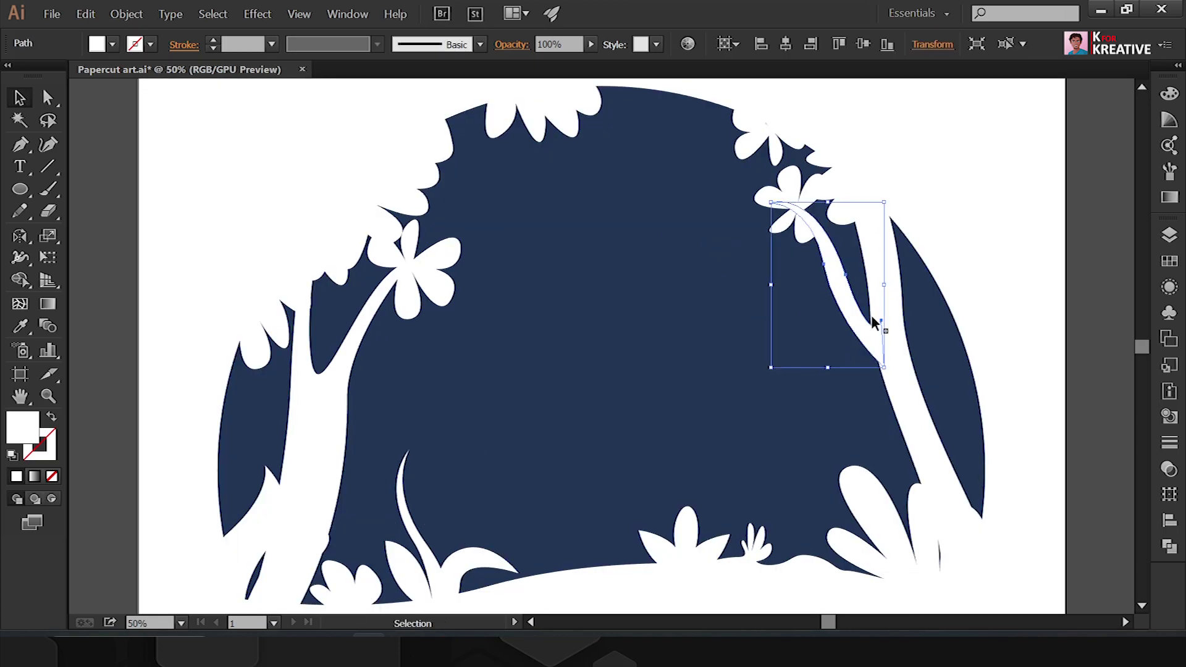
{"action": "left_click_drag", "start_coordinate": [881, 322], "coordinate": [871, 344]}
{"action": "left_click", "coordinate": [831, 287]}
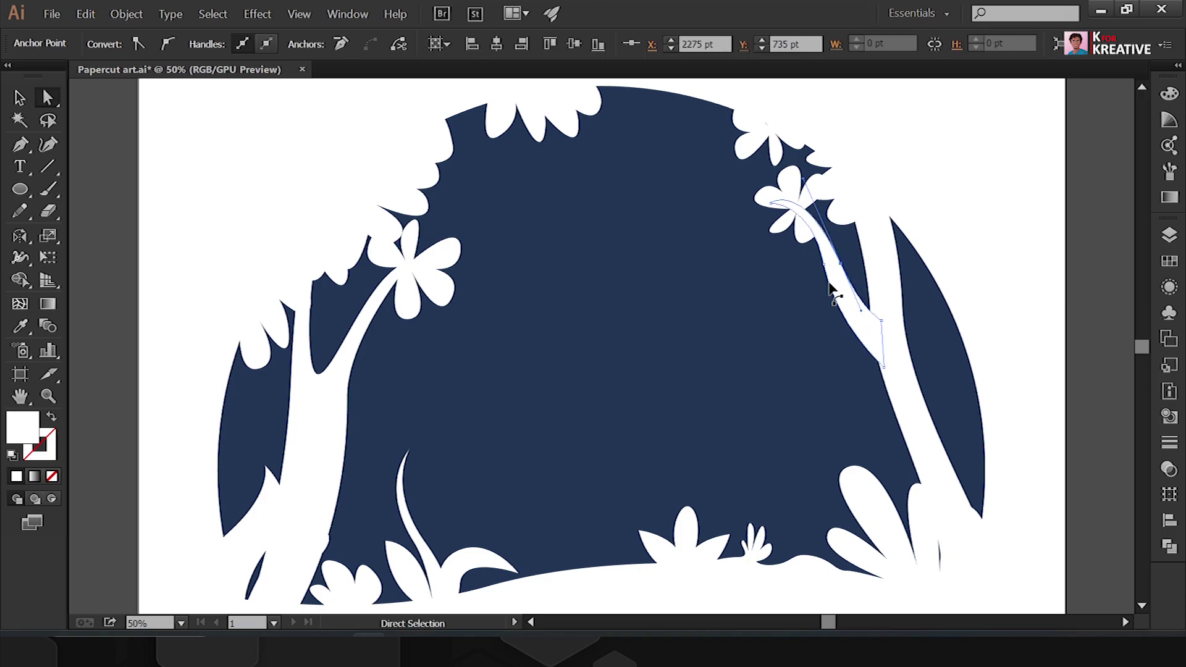
{"action": "key", "text": "v"}
{"action": "left_click", "coordinate": [1039, 380]}
{"action": "key", "text": "ctrl+0"}
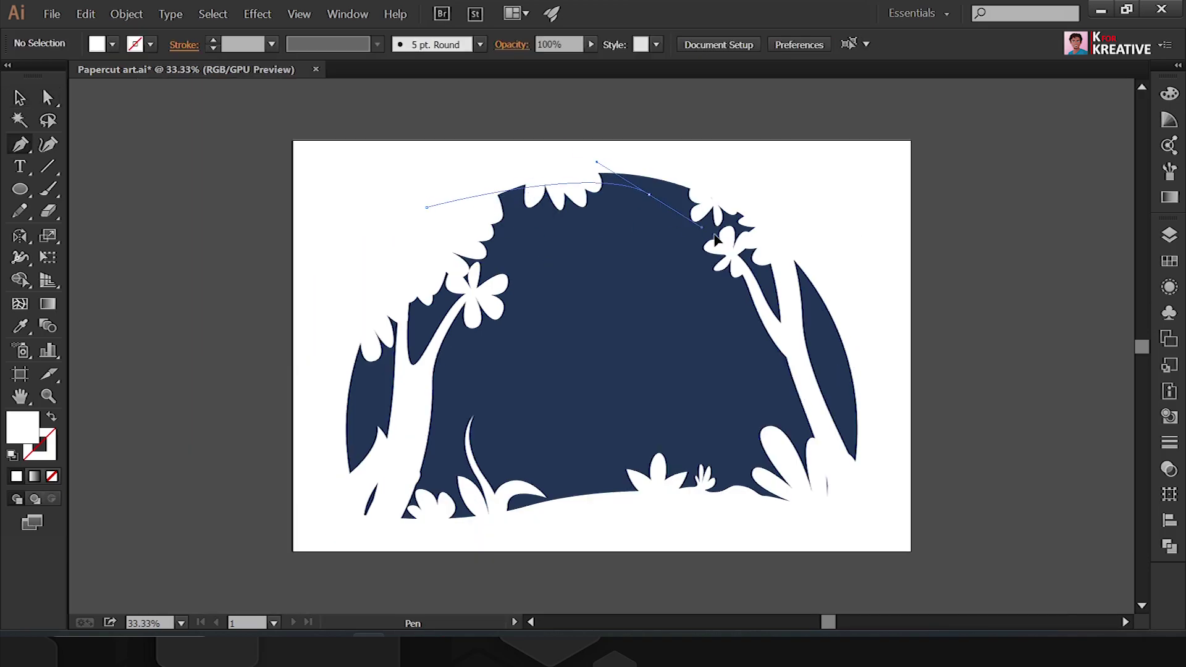
Step: Turn the curved upper-right vine into a 20 pt tapered white stroke
{"action": "left_click_drag", "start_coordinate": [858, 323], "coordinate": [932, 328]}
{"action": "key", "text": "v"}
{"action": "key", "text": "shift+x"}
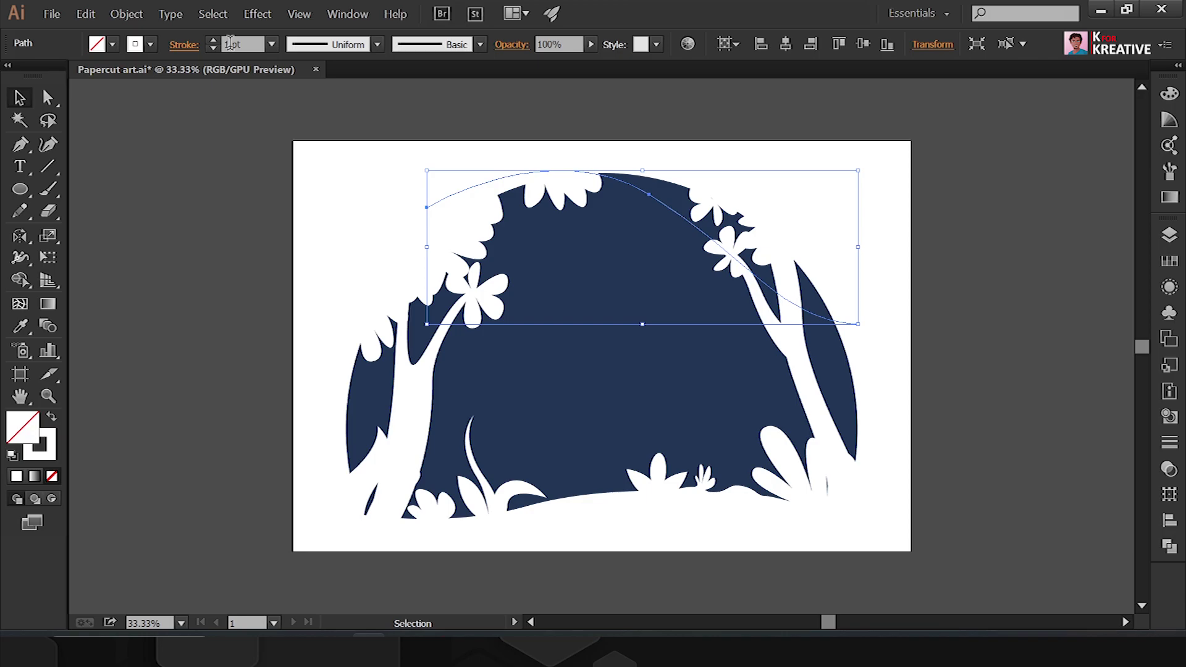
{"action": "left_click", "coordinate": [958, 146]}
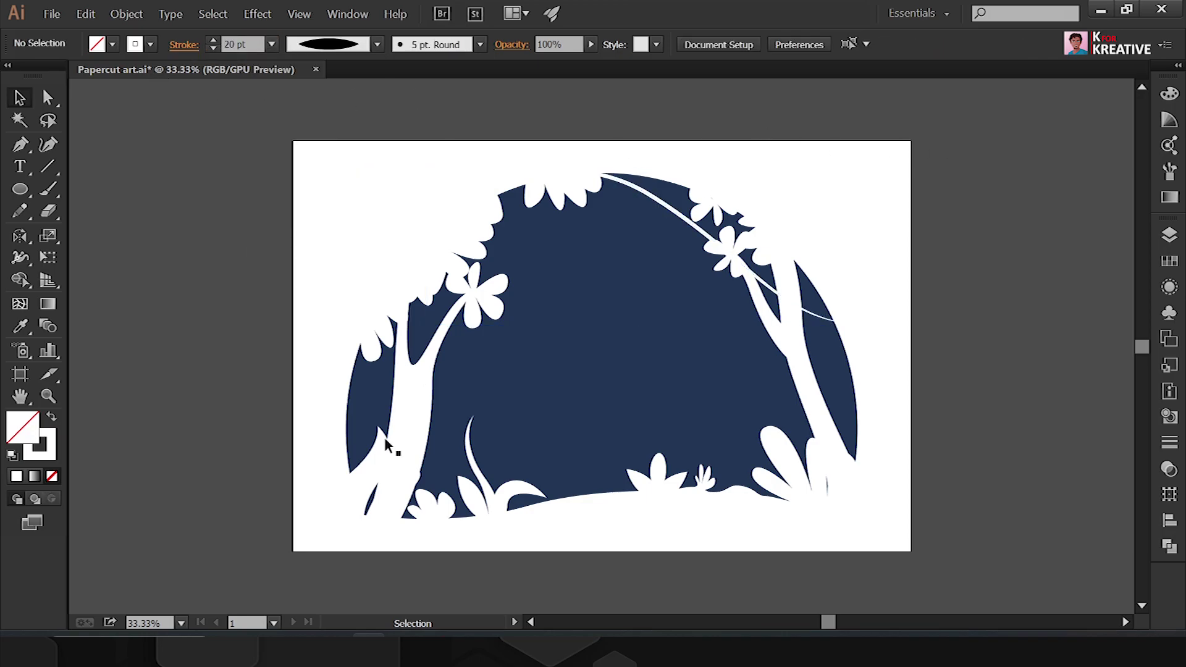
Step: Reshape the left tree trunk's right edge by moving its anchors
{"action": "double_click", "coordinate": [369, 473]}
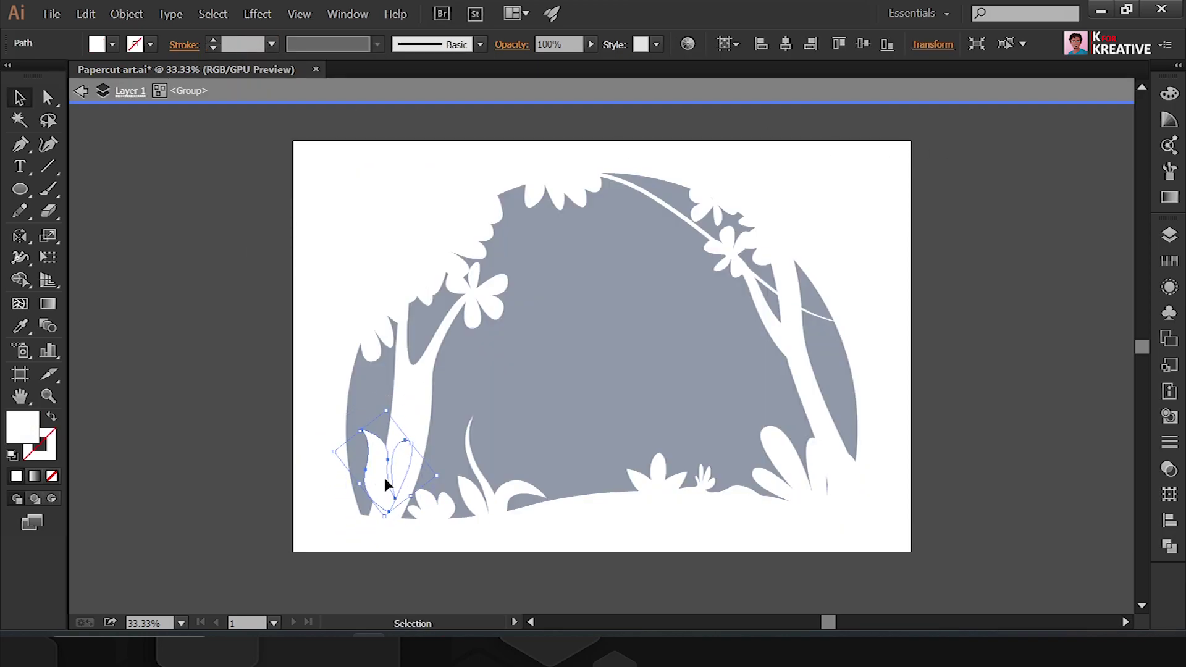
{"action": "left_click", "coordinate": [617, 453]}
{"action": "key", "text": "Escape"}
{"action": "key", "text": "a"}
{"action": "left_click", "coordinate": [425, 427]}
{"action": "left_click", "coordinate": [410, 531]}
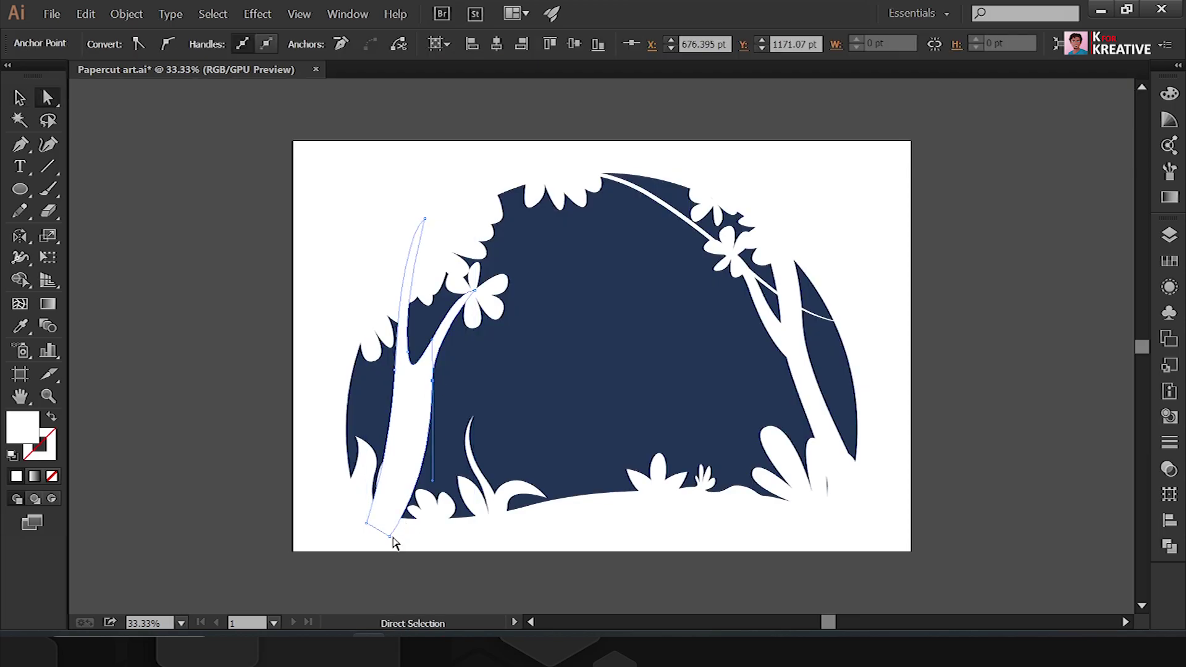
{"action": "left_click_drag", "start_coordinate": [435, 389], "coordinate": [426, 389]}
{"action": "key", "text": "v"}
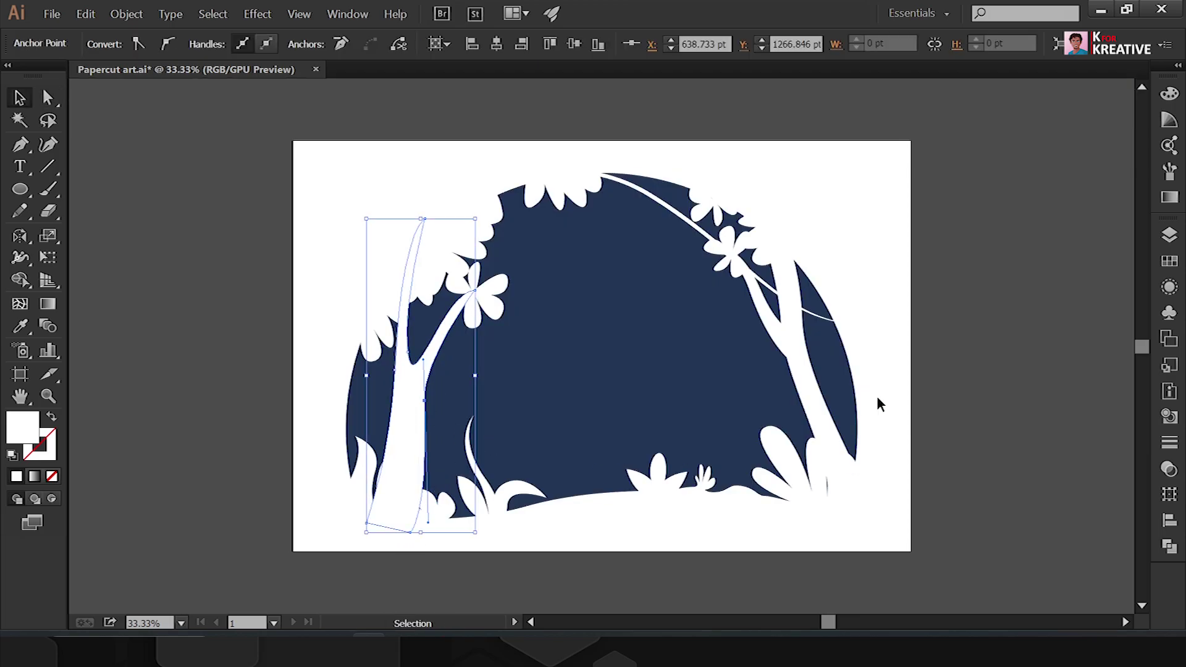
{"action": "left_click", "coordinate": [877, 395]}
Step: Select the grass border, trees and leaves and group all white artwork
{"action": "left_click", "coordinate": [442, 515]}
{"action": "double_click", "coordinate": [442, 515]}
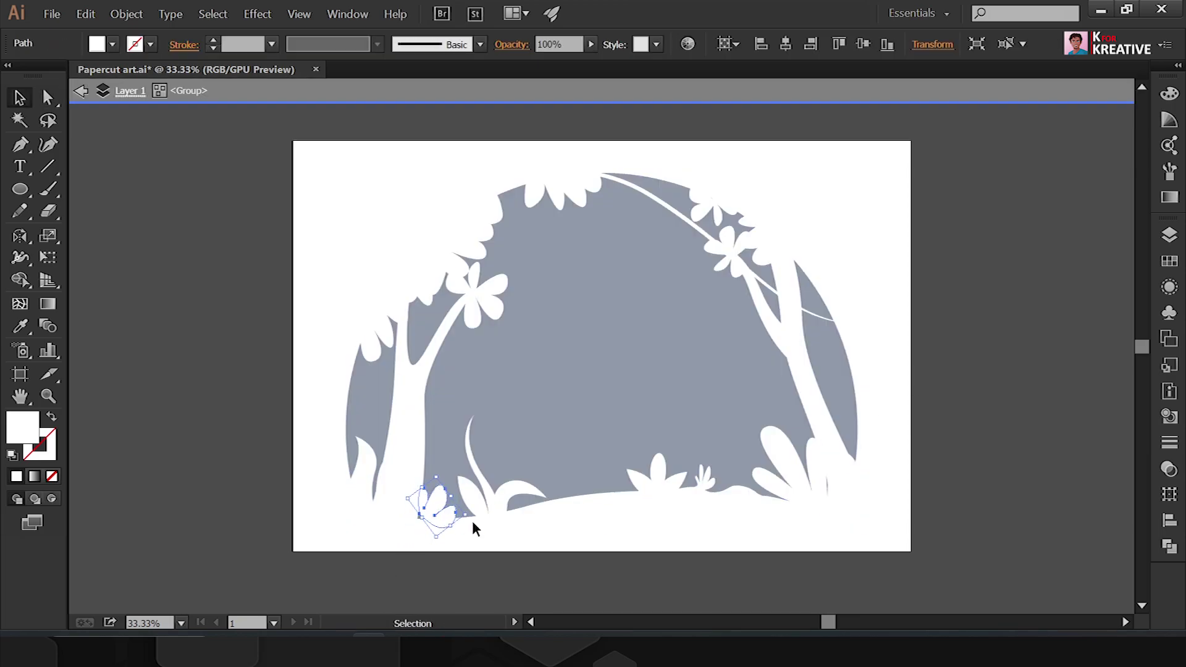
{"action": "key", "text": "Escape"}
{"action": "left_click", "coordinate": [806, 391], "text": "shift"}
{"action": "key", "text": "ctrl+g"}
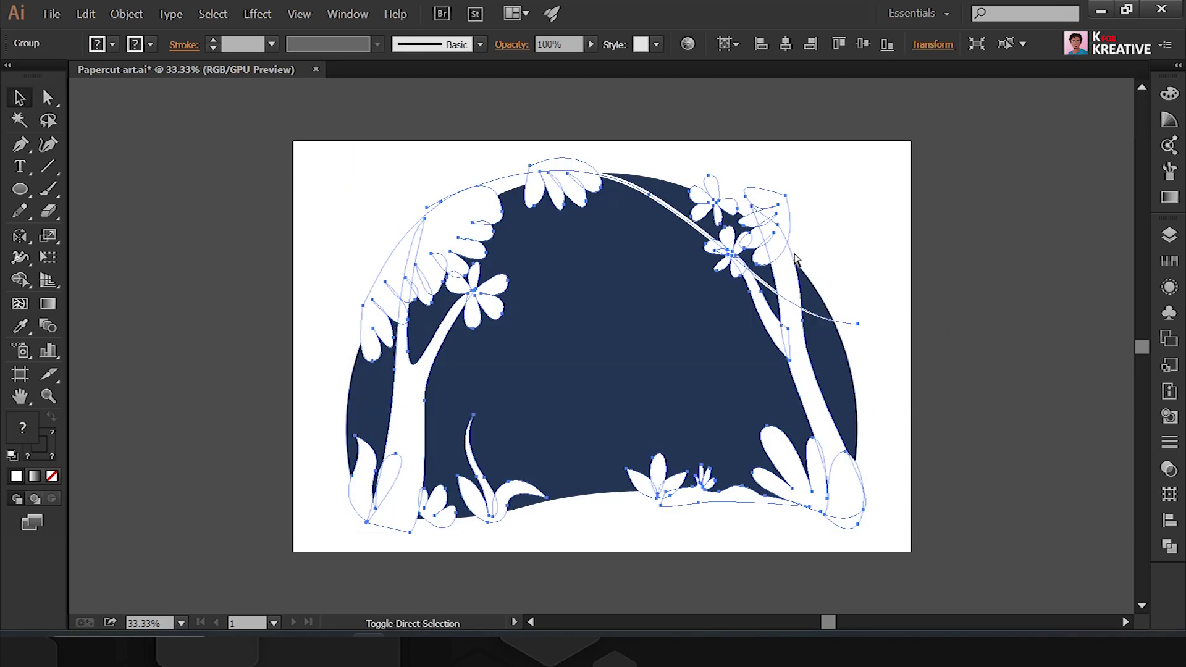
Step: Set the fill colour to a blue swatch
{"action": "left_click", "coordinate": [972, 335]}
{"action": "left_click", "coordinate": [1170, 260]}
{"action": "left_click", "coordinate": [985, 359]}
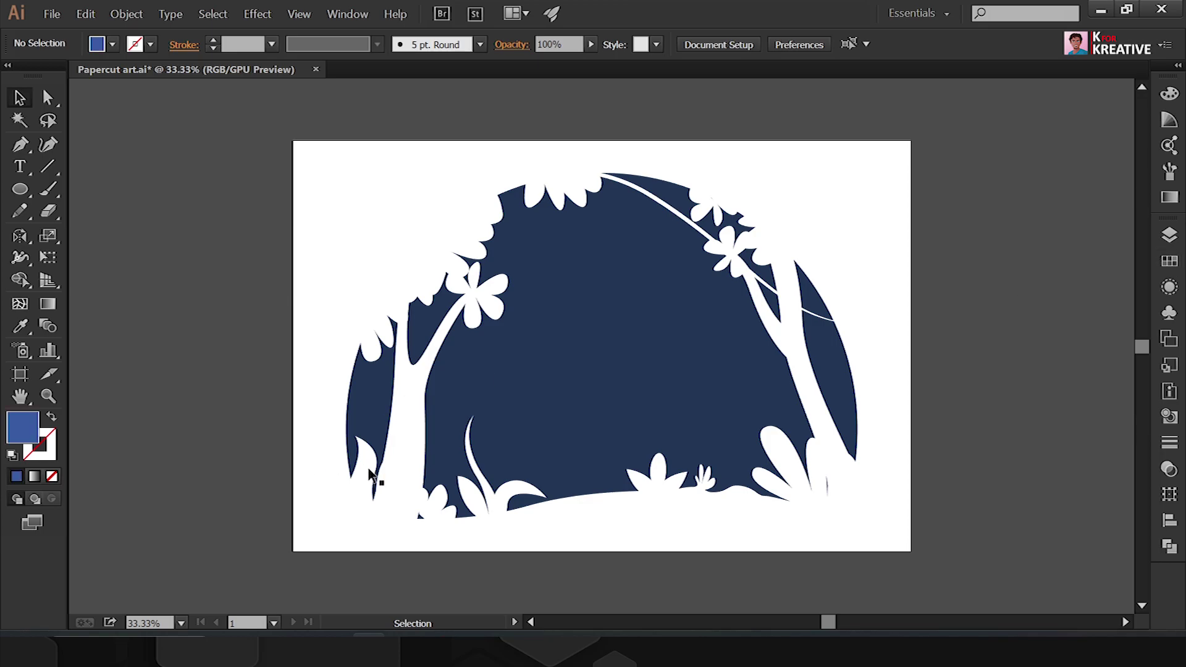
Step: Draw a blue hill shape with a rolling top edge across the bottom of the scene
{"action": "key", "text": "p"}
{"action": "left_click", "coordinate": [322, 474]}
{"action": "left_click", "coordinate": [551, 453]}
{"action": "left_click_drag", "start_coordinate": [880, 490], "coordinate": [965, 569]}
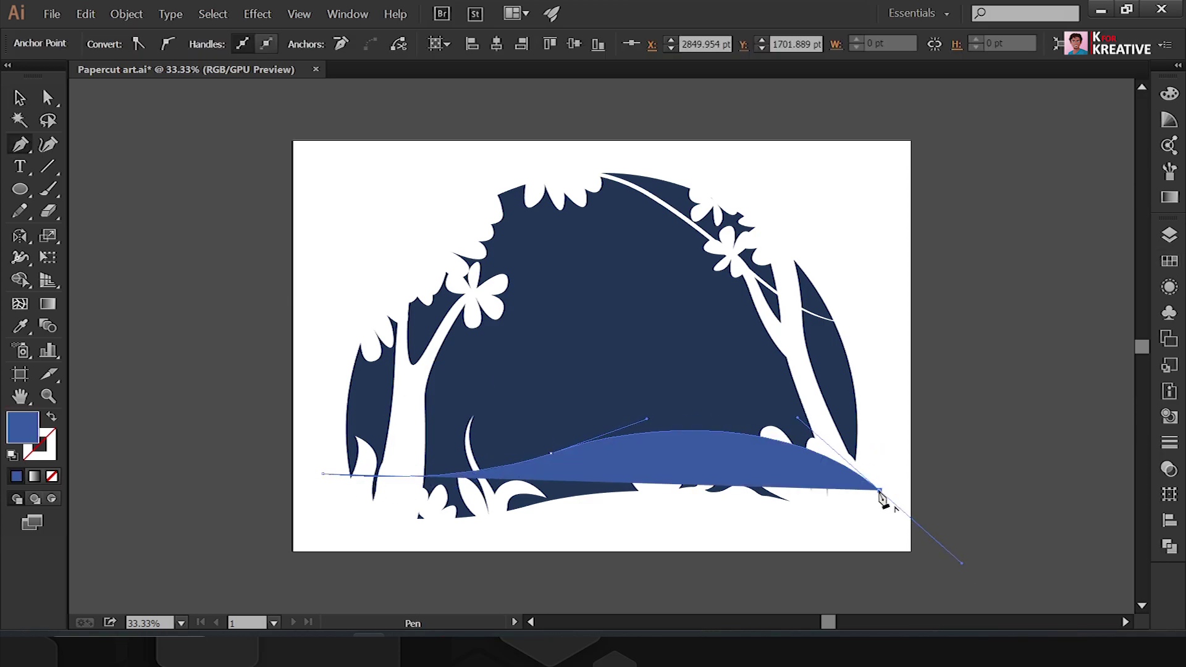
{"action": "left_click", "coordinate": [880, 538]}
{"action": "left_click", "coordinate": [325, 537]}
{"action": "left_click", "coordinate": [323, 474]}
Step: Send the blue hill behind the white foreground artwork and check its anchors
{"action": "key", "text": "v"}
{"action": "left_click", "coordinate": [797, 499]}
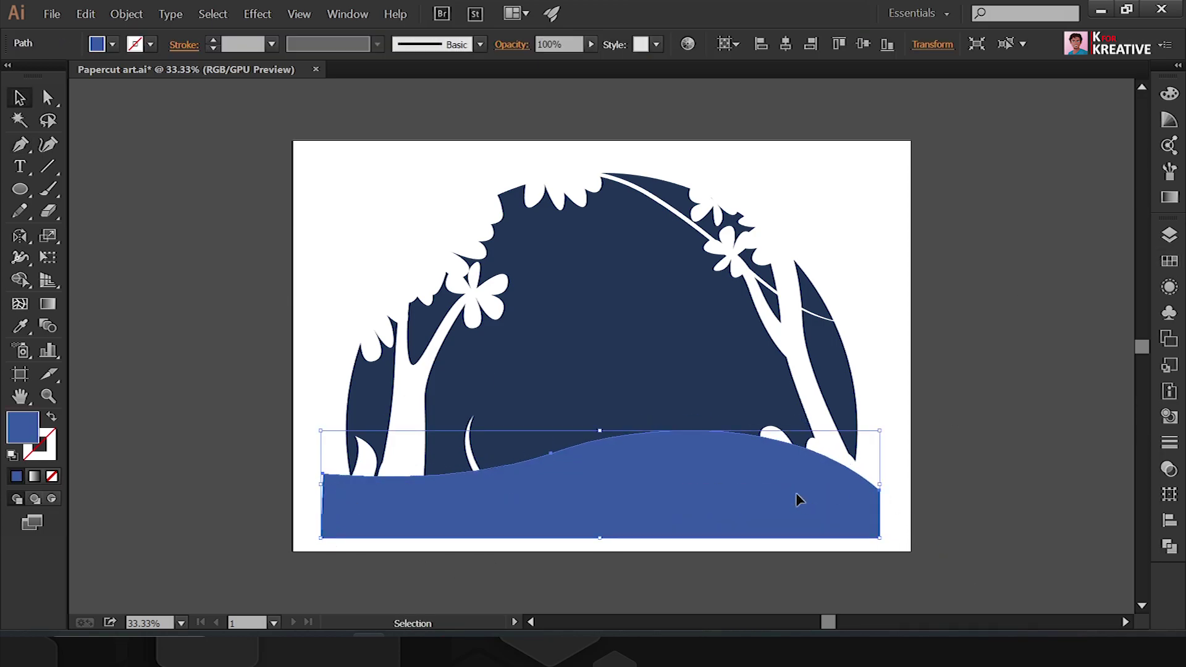
{"action": "key", "text": "ctrl+["}
{"action": "left_click", "coordinate": [797, 499]}
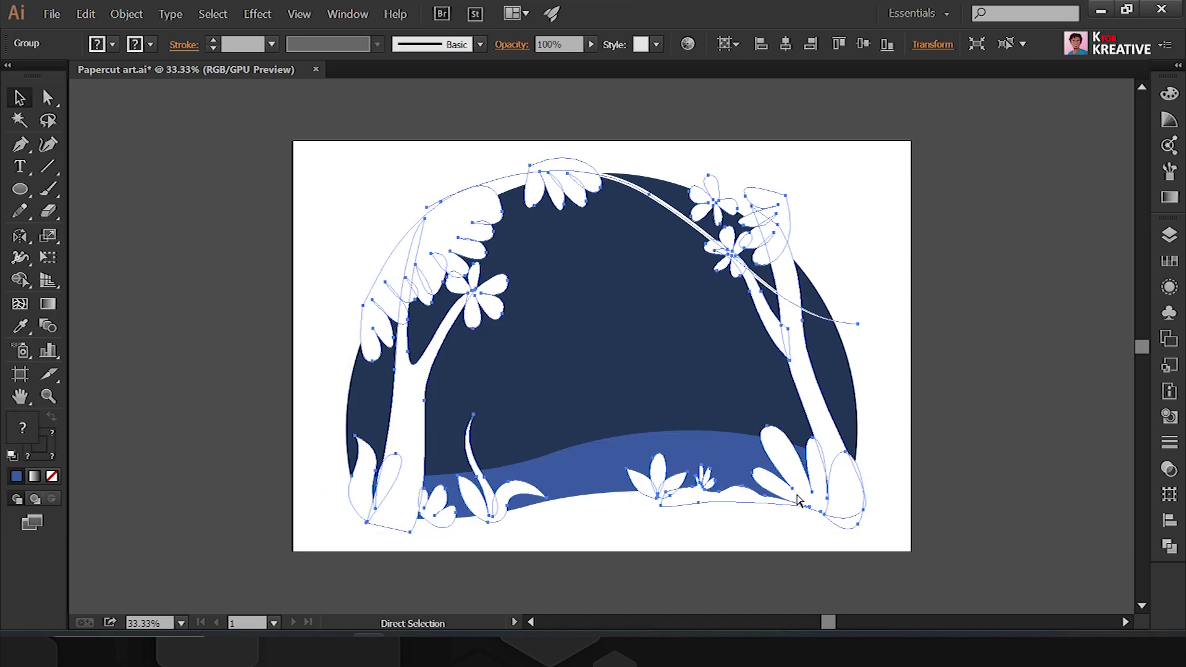
{"action": "left_click", "coordinate": [994, 373]}
{"action": "key", "text": "a"}
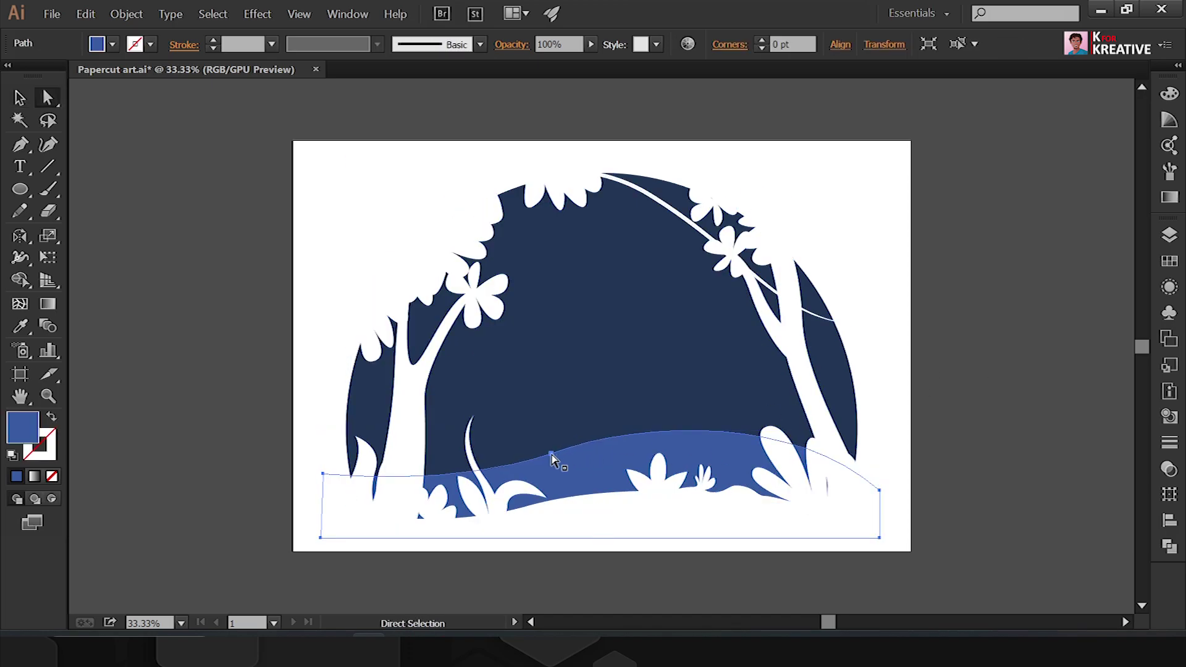
{"action": "left_click", "coordinate": [550, 453]}
{"action": "left_click", "coordinate": [981, 392]}
Step: Draw the blue middle tree trunk with a thin curved branch
{"action": "key", "text": "ctrl+plus"}
{"action": "key", "text": "p"}
{"action": "scroll", "coordinate": [518, 451], "scroll_direction": "up", "scroll_amount": 5}
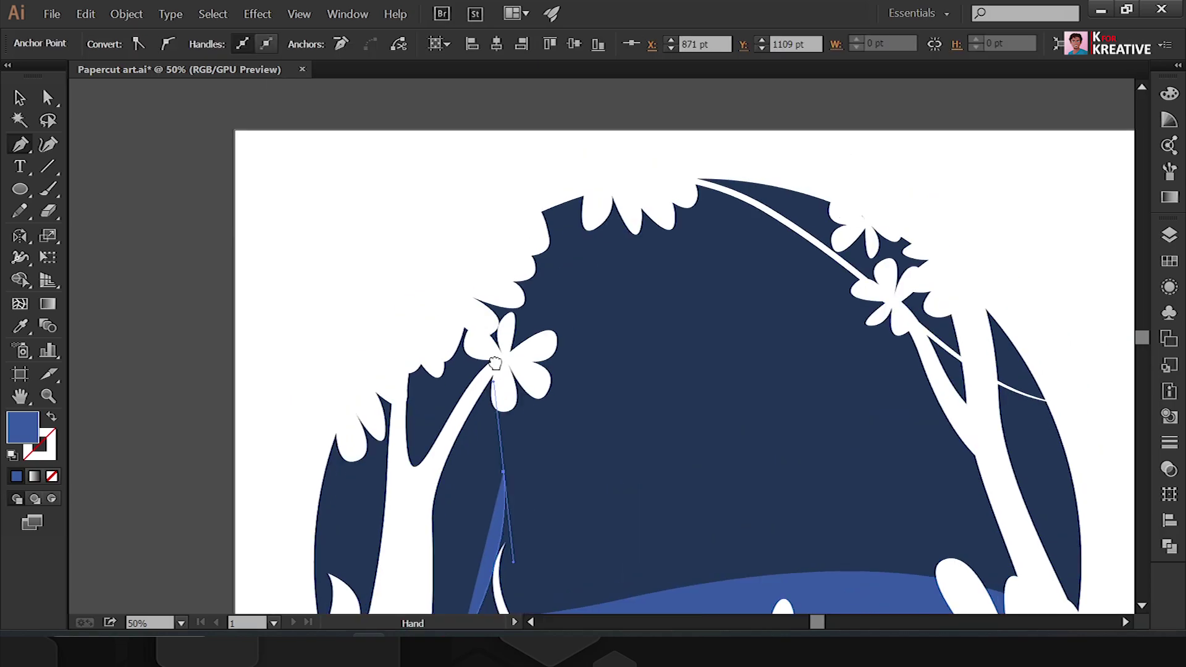
{"action": "left_click", "coordinate": [573, 161]}
{"action": "left_click", "coordinate": [544, 454]}
{"action": "left_click_drag", "start_coordinate": [566, 366], "coordinate": [587, 339]}
{"action": "left_click", "coordinate": [647, 289]}
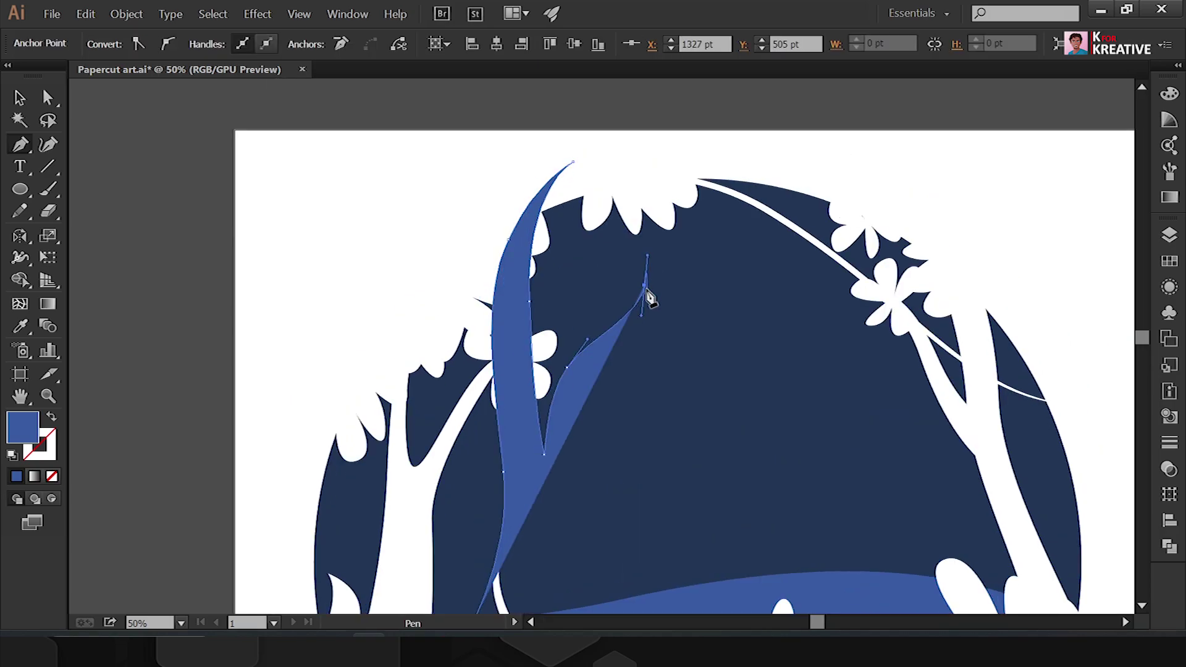
{"action": "left_click", "coordinate": [588, 363]}
{"action": "scroll", "coordinate": [543, 464], "scroll_direction": "down", "scroll_amount": 5}
{"action": "left_click", "coordinate": [592, 375]}
{"action": "scroll", "coordinate": [583, 395], "scroll_direction": "up", "scroll_amount": 3}
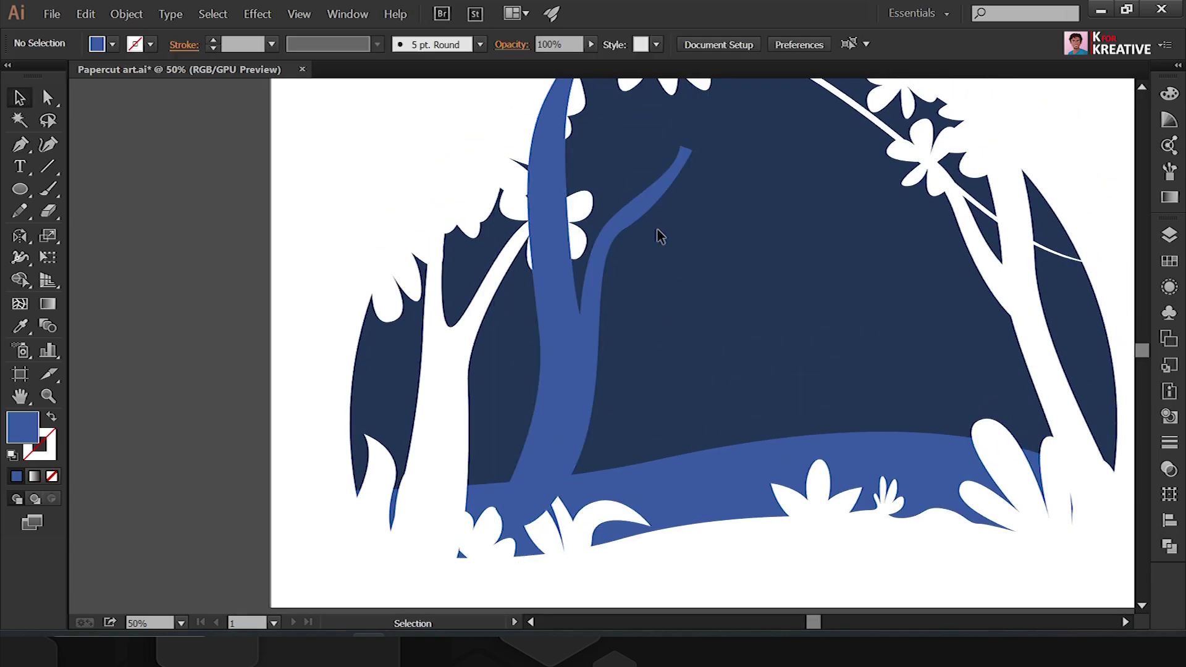
Step: Adjust the branch tip, then isolate the blue tree and ground group
{"action": "key", "text": "a"}
{"action": "left_click", "coordinate": [683, 159]}
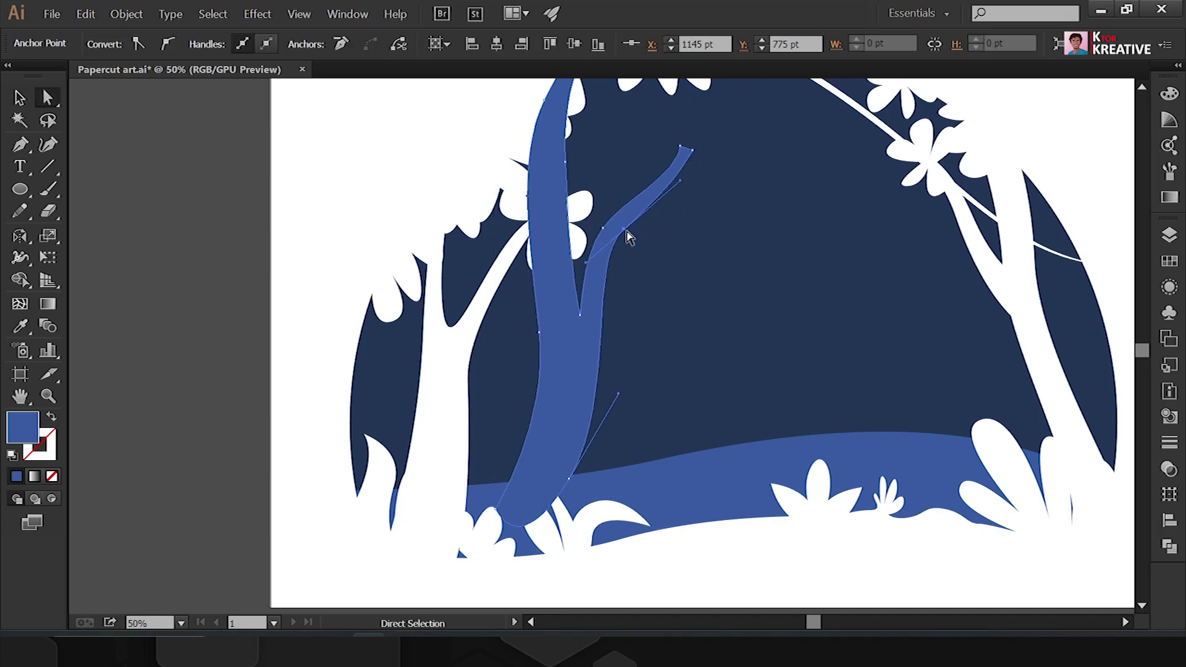
{"action": "key", "text": "v"}
{"action": "left_click", "coordinate": [738, 153]}
{"action": "key", "text": "ctrl+minus"}
{"action": "left_click", "coordinate": [695, 491]}
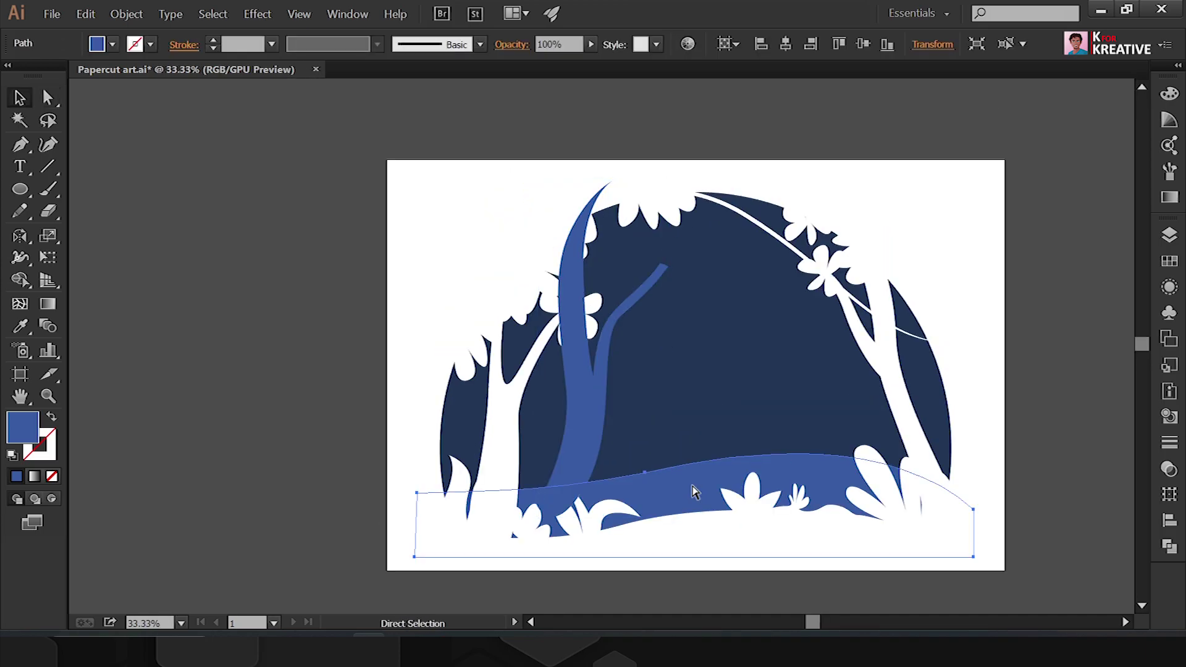
{"action": "double_click", "coordinate": [646, 450]}
Step: Draw a small blue flower at the branch tip and scale it down
{"action": "key", "text": "p"}
{"action": "key", "text": "ctrl+plus"}
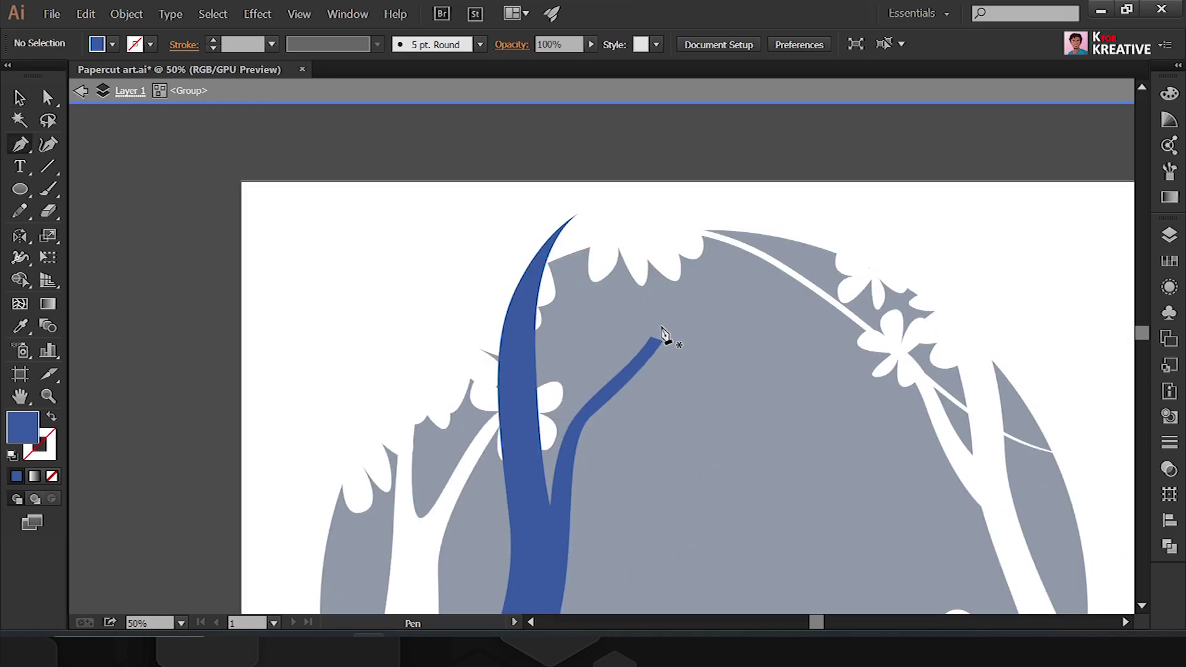
{"action": "left_click", "coordinate": [662, 326]}
{"action": "left_click_drag", "start_coordinate": [695, 284], "coordinate": [718, 286]}
{"action": "left_click_drag", "start_coordinate": [662, 326], "coordinate": [709, 326]}
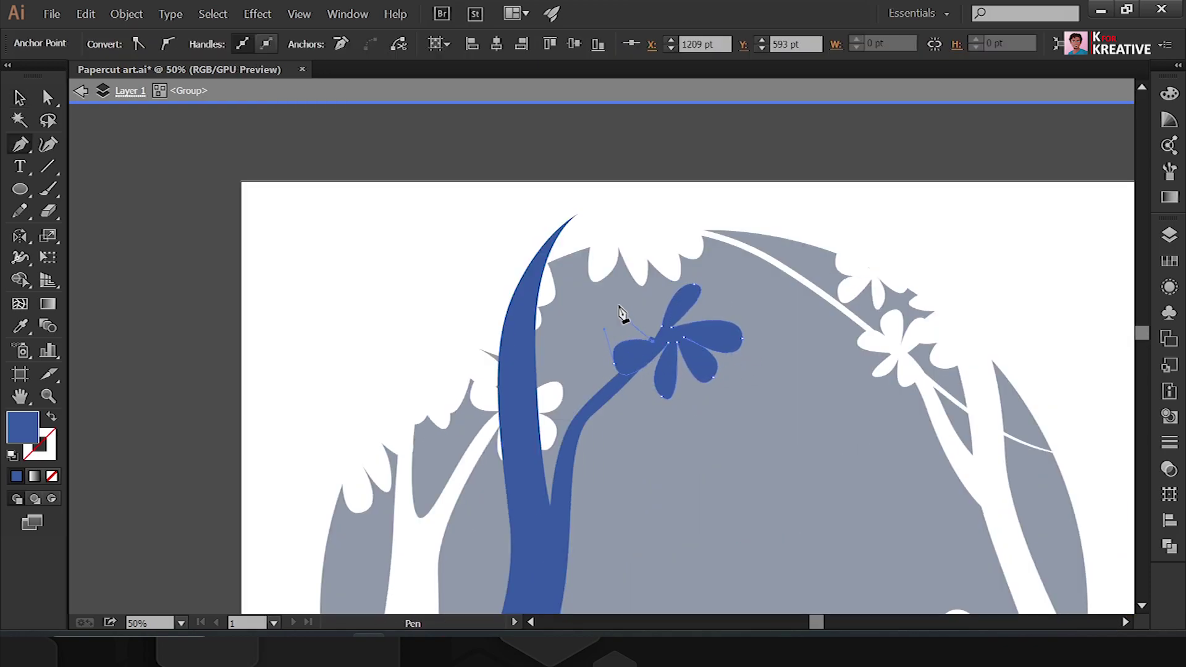
{"action": "left_click_drag", "start_coordinate": [741, 401], "coordinate": [697, 337]}
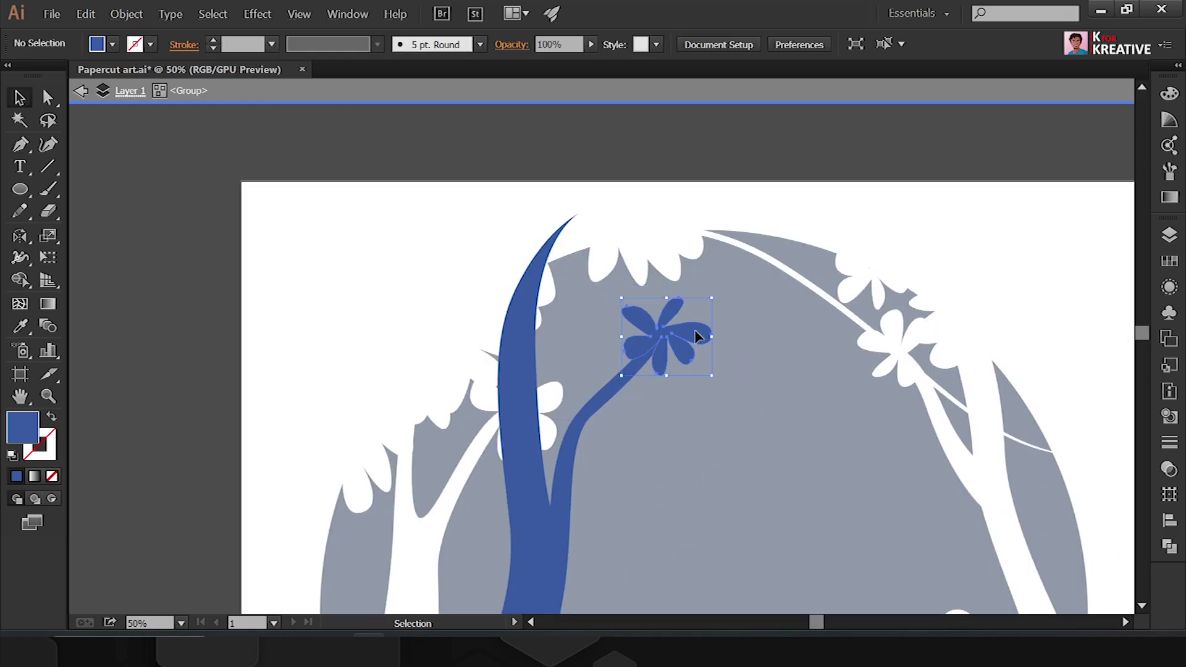
{"action": "key", "text": "Escape"}
{"action": "key", "text": "ctrl+minus"}
{"action": "key", "text": "ctrl+minus"}
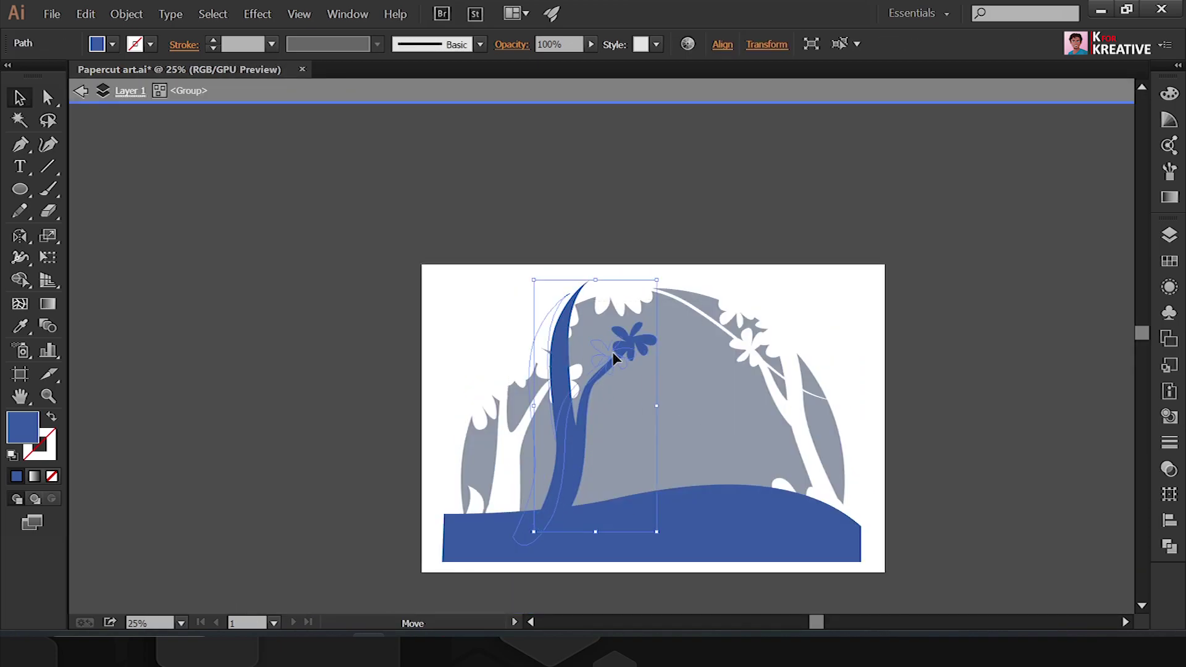
Step: Isolate the blue tree group and move a flower onto the right tree's branch
{"action": "double_click", "coordinate": [644, 314]}
{"action": "scroll", "coordinate": [723, 518], "scroll_direction": "up", "scroll_amount": 3}
{"action": "left_click", "coordinate": [577, 153]}
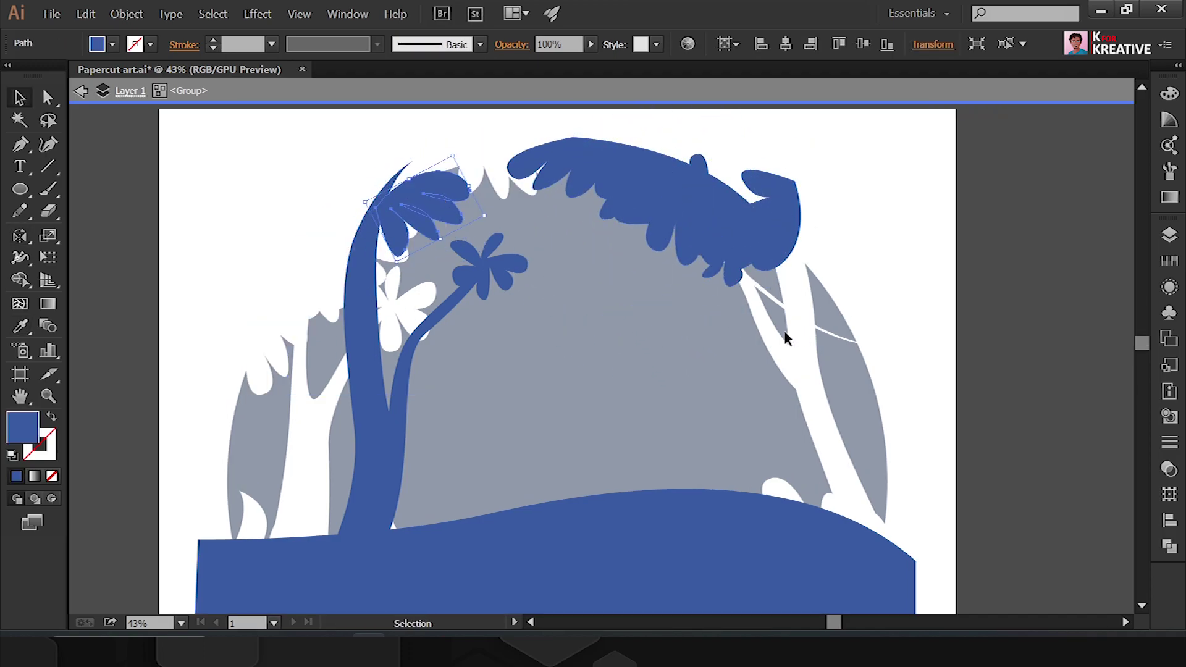
{"action": "left_click_drag", "start_coordinate": [692, 353], "coordinate": [810, 288]}
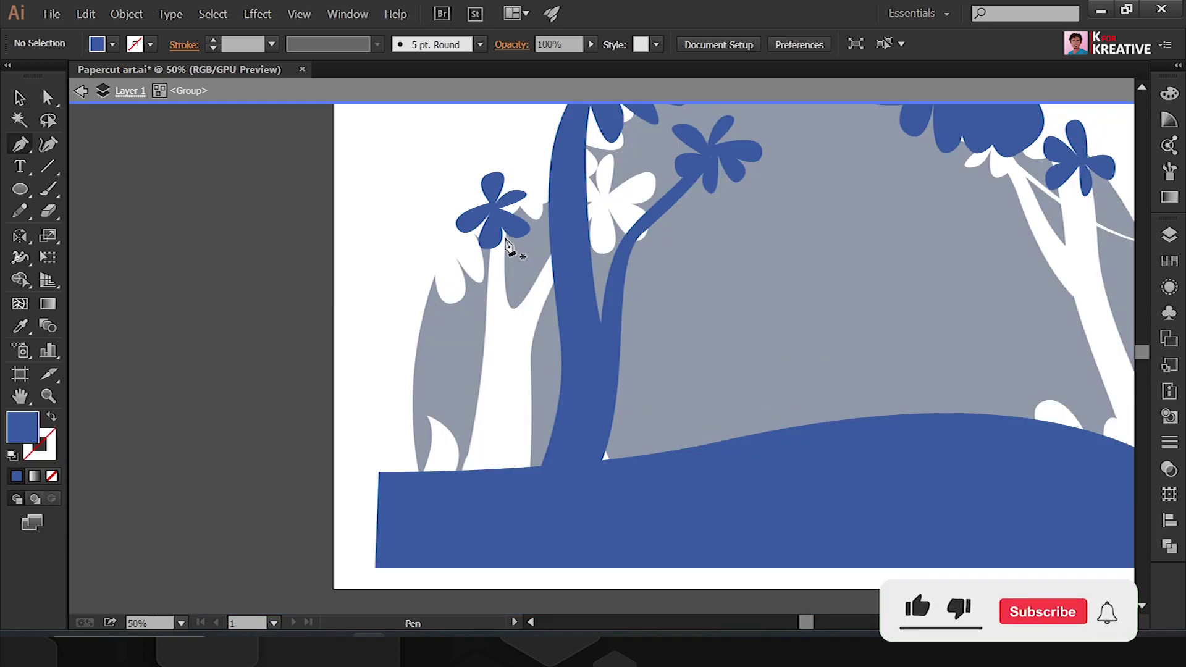
Step: Draw a new left branch curving up from the trunk toward the left flower
{"action": "left_click", "coordinate": [571, 440]}
{"action": "left_click", "coordinate": [573, 339]}
{"action": "left_click", "coordinate": [524, 296]}
{"action": "left_click_drag", "start_coordinate": [494, 215], "coordinate": [490, 140]}
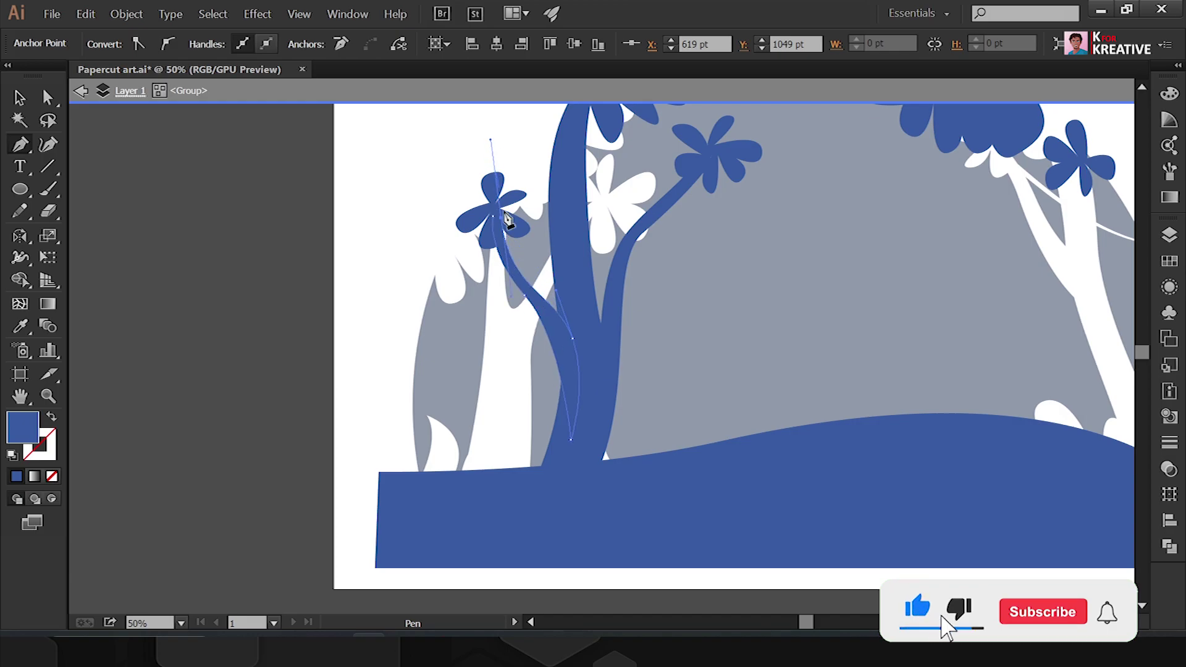
{"action": "key", "text": "v"}
{"action": "left_click", "coordinate": [413, 318]}
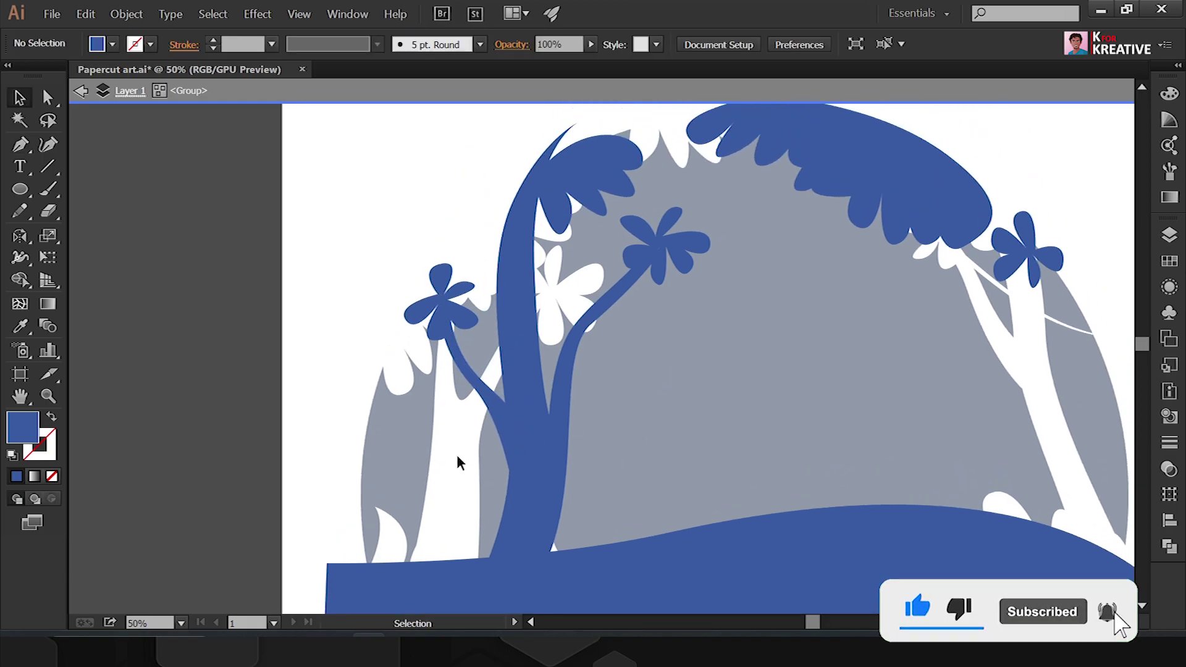
Step: Draw a three-leaf sprout at the trunk base, then shrink and rotate it into place
{"action": "left_click", "coordinate": [488, 559]}
{"action": "left_click", "coordinate": [438, 391]}
{"action": "left_click", "coordinate": [489, 546]}
{"action": "left_click", "coordinate": [400, 442]}
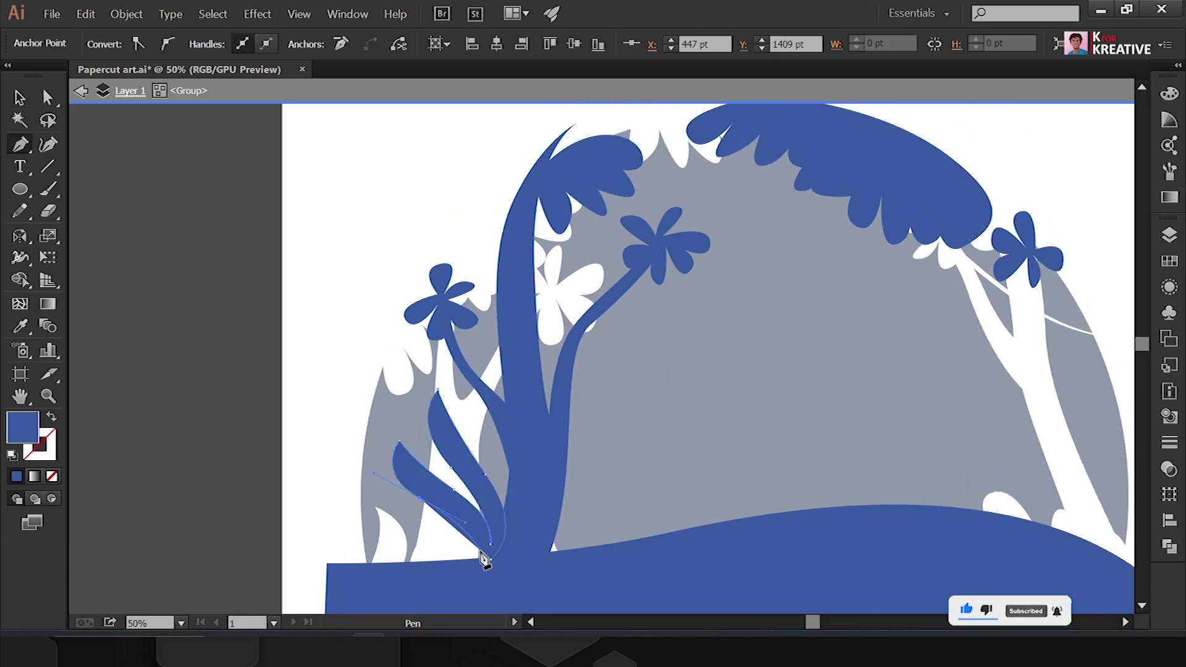
{"action": "left_click", "coordinate": [436, 533]}
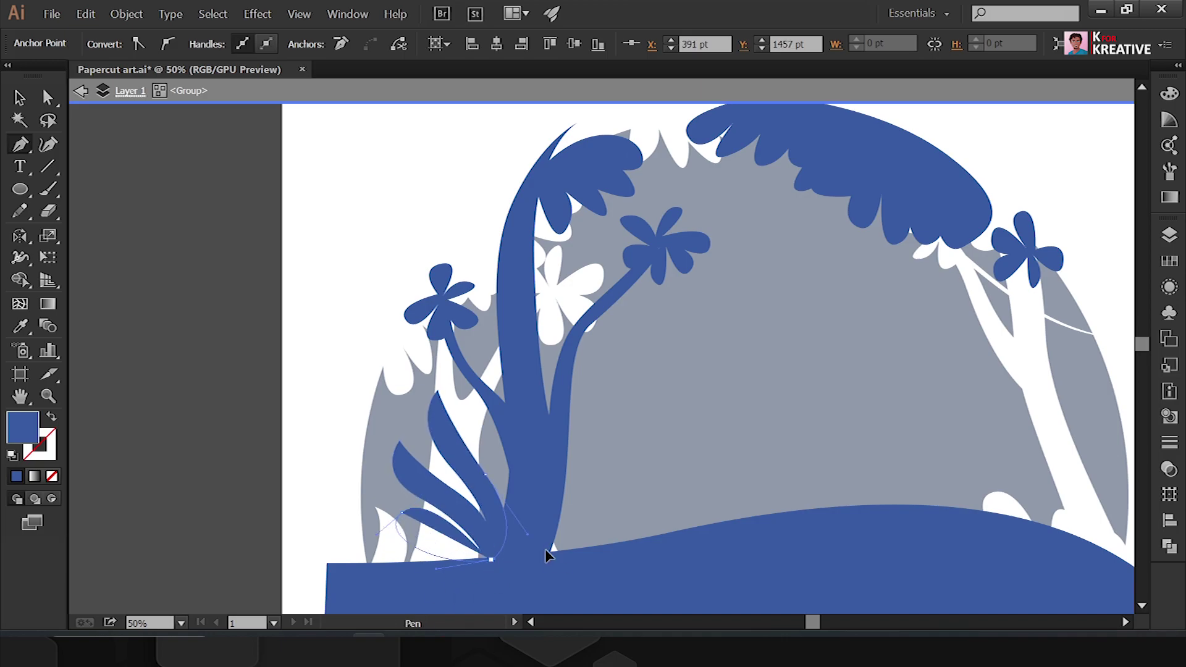
{"action": "left_click", "coordinate": [491, 559]}
{"action": "key", "text": "b"}
{"action": "left_click_drag", "start_coordinate": [432, 425], "coordinate": [463, 471]}
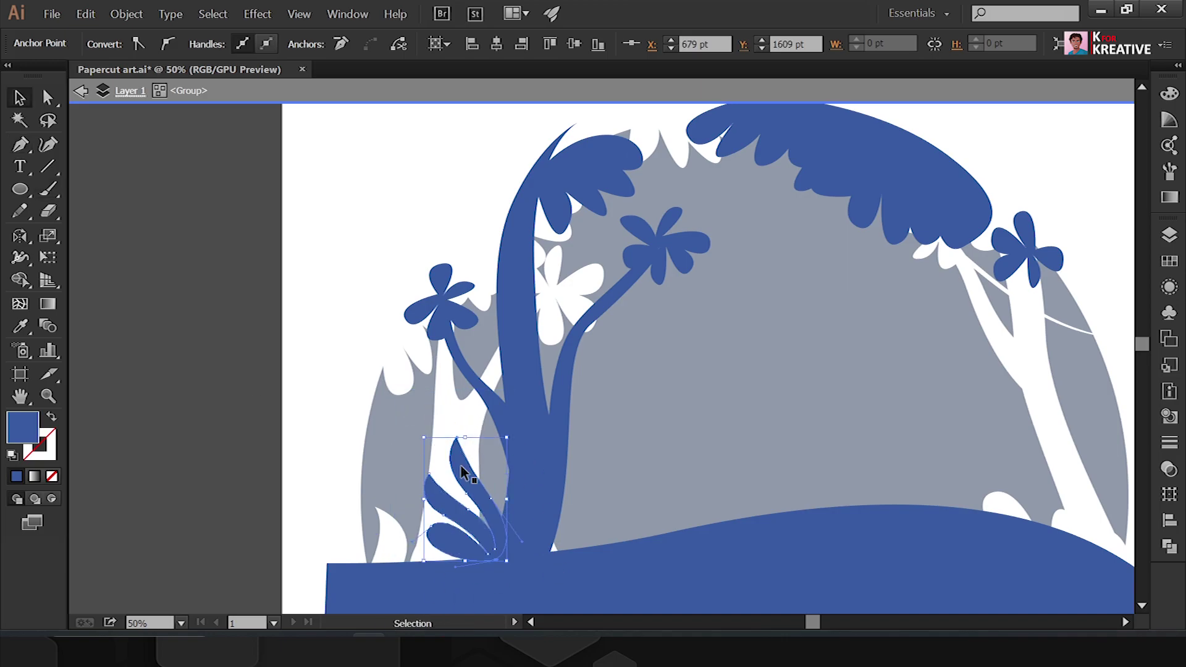
{"action": "left_click_drag", "start_coordinate": [528, 449], "coordinate": [527, 453]}
Step: Tilt the blue tree trunk slightly
{"action": "key", "text": "ctrl+minus"}
{"action": "left_click", "coordinate": [543, 269]}
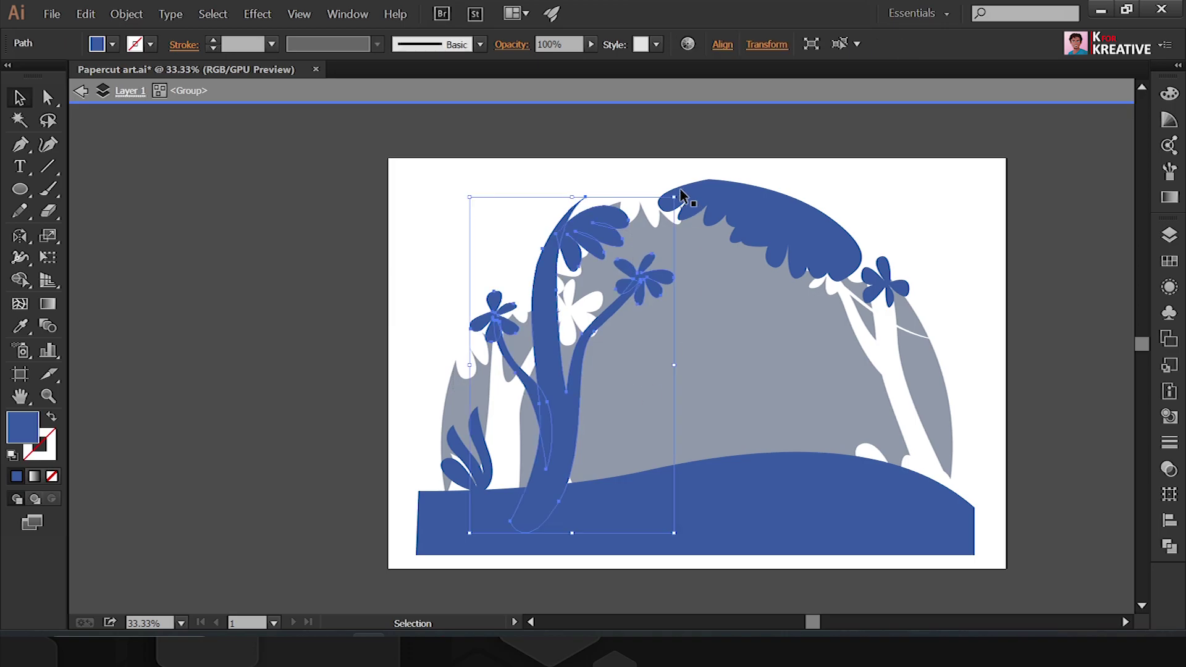
{"action": "left_click_drag", "start_coordinate": [679, 193], "coordinate": [655, 210]}
{"action": "key", "text": "ctrl+shift+a"}
Step: Draw a long vine loop hanging from the canopy, converted to an outline stroke
{"action": "key", "text": "ctrl+plus"}
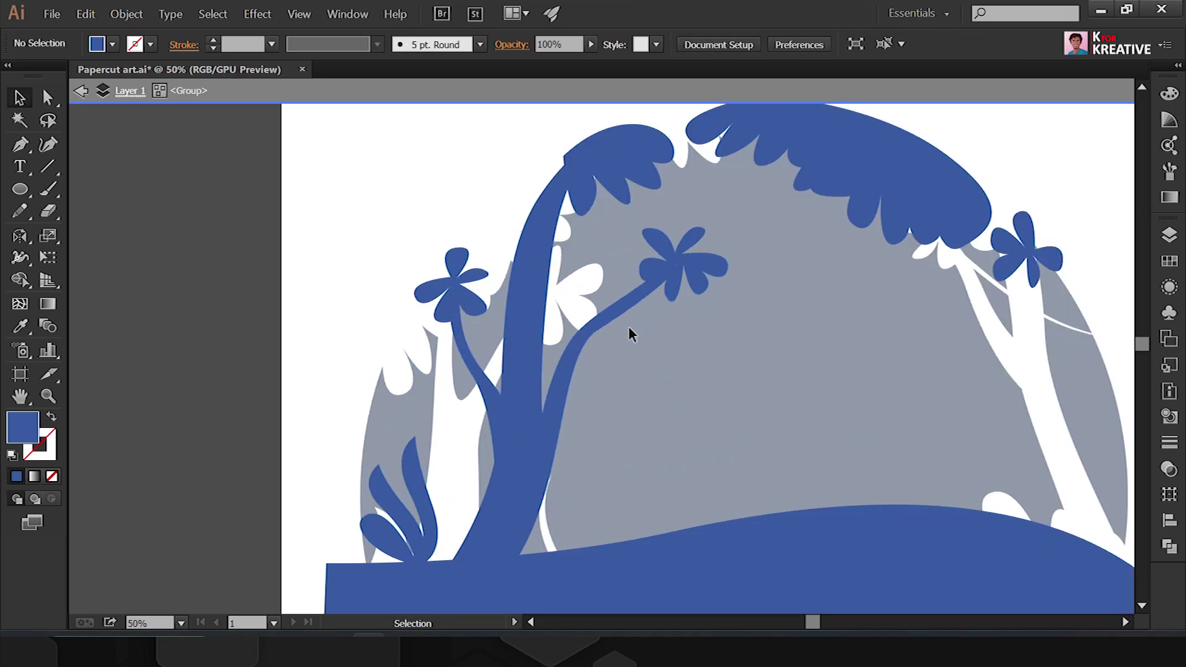
{"action": "left_click_drag", "start_coordinate": [595, 483], "coordinate": [619, 483]}
{"action": "left_click", "coordinate": [614, 153]}
{"action": "left_click", "coordinate": [555, 179]}
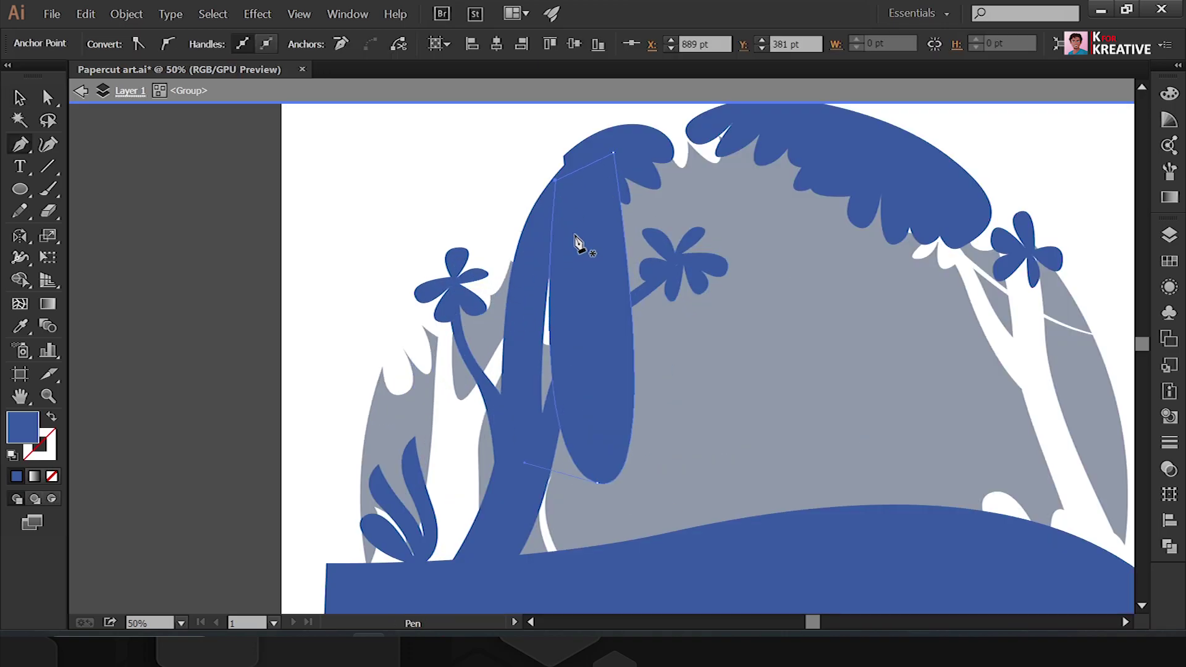
{"action": "key", "text": "shift+x"}
{"action": "key", "text": "v"}
{"action": "left_click", "coordinate": [326, 147]}
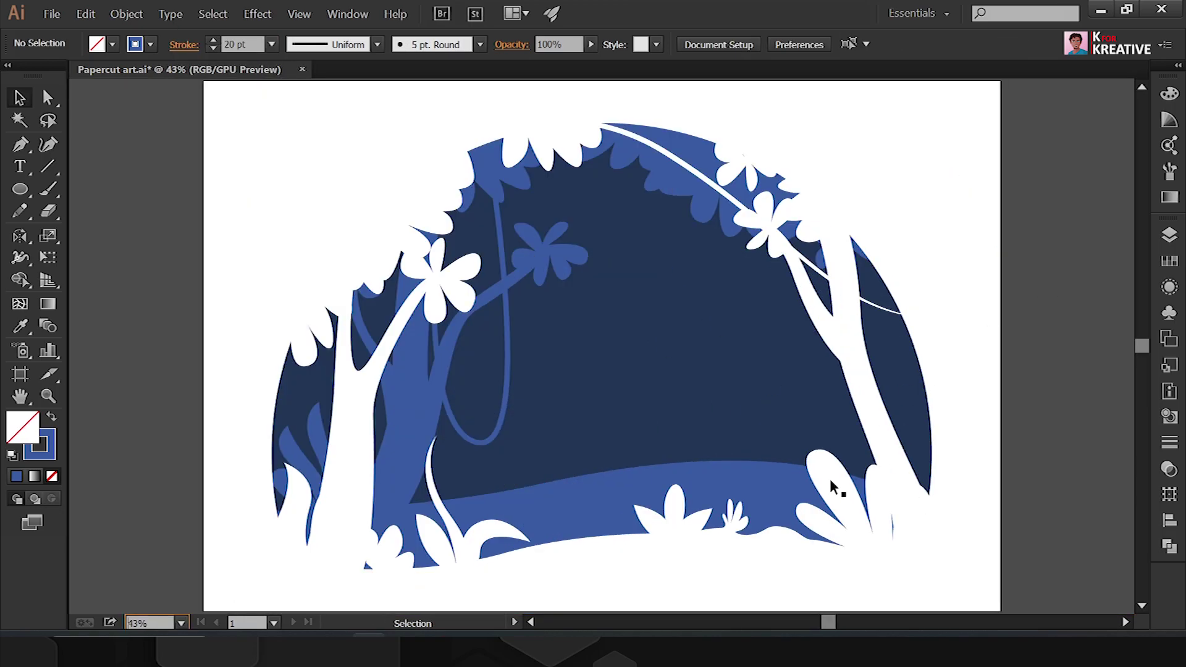
Step: Move the lower-right bush and recolour it to match the ground with the Eyedropper
{"action": "double_click", "coordinate": [829, 478]}
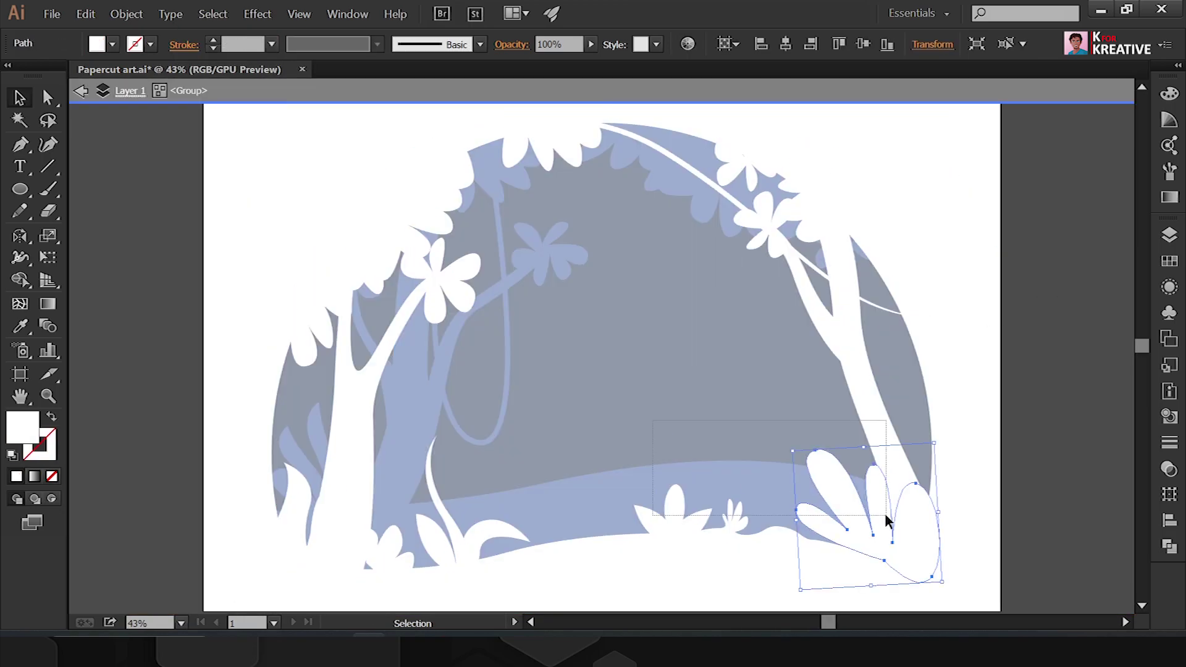
{"action": "left_click_drag", "start_coordinate": [883, 511], "coordinate": [729, 550]}
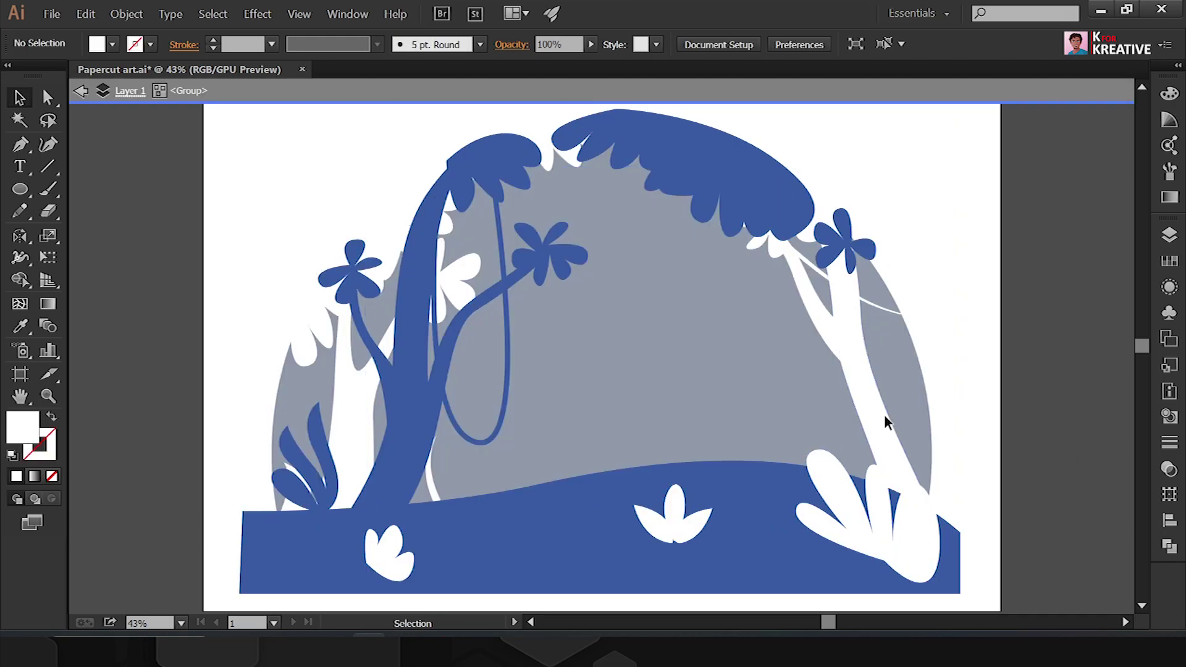
{"action": "left_click", "coordinate": [884, 417]}
{"action": "key", "text": "i"}
{"action": "left_click", "coordinate": [810, 487]}
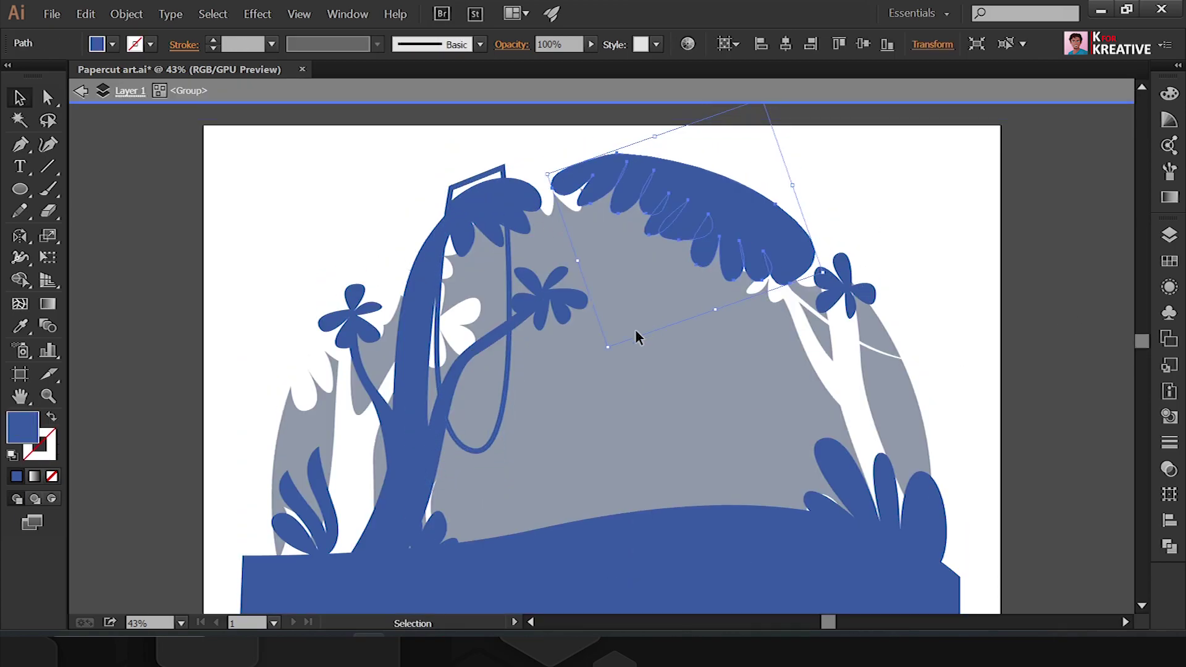
Step: Lower the right tree's flower along its branch
{"action": "left_click", "coordinate": [821, 277]}
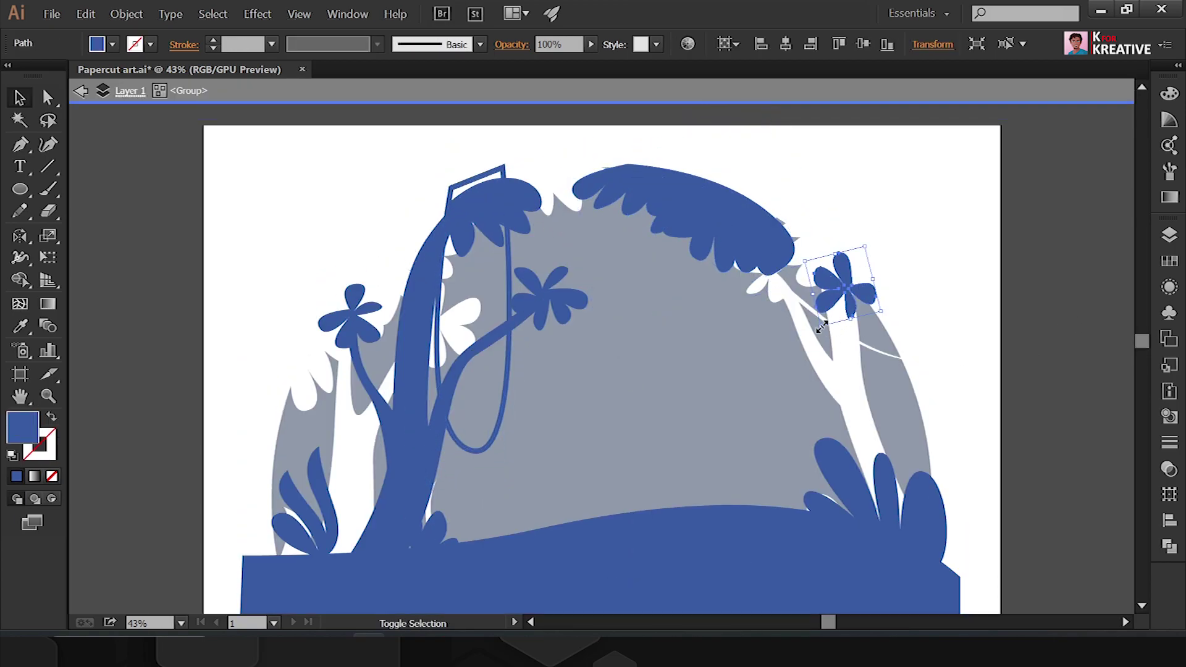
{"action": "left_click_drag", "start_coordinate": [869, 305], "coordinate": [880, 334]}
{"action": "left_click", "coordinate": [522, 198]}
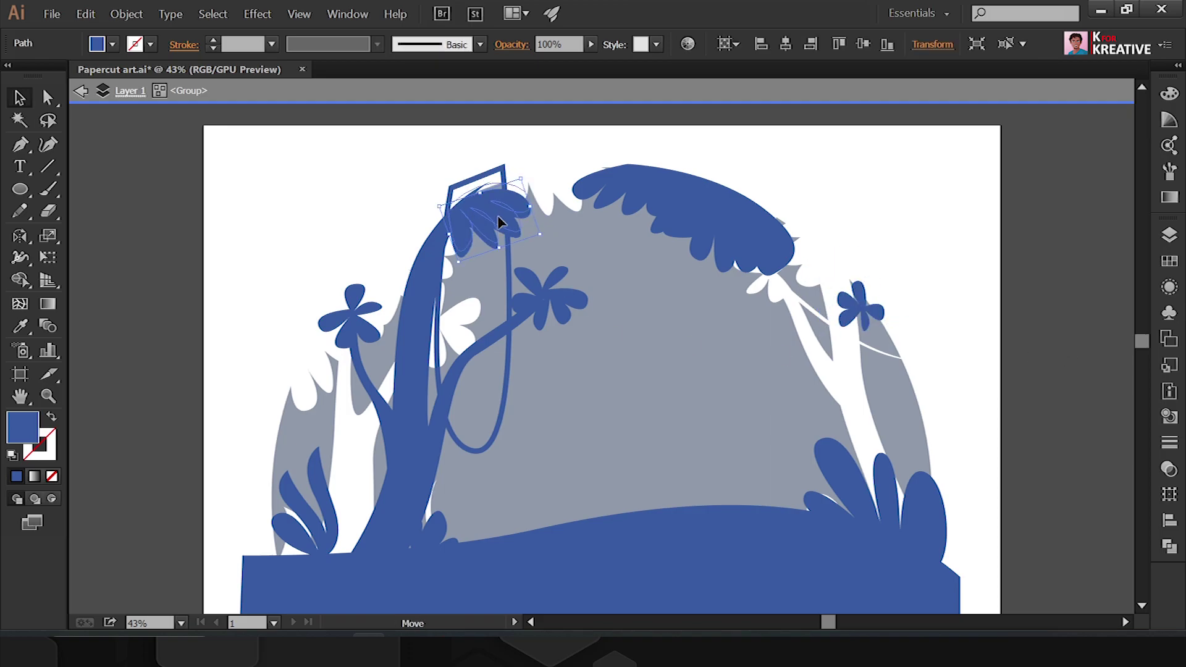
{"action": "double_click", "coordinate": [243, 347]}
Step: Nudge an anchor point on the top canopy leaf outline
{"action": "left_click", "coordinate": [657, 229]}
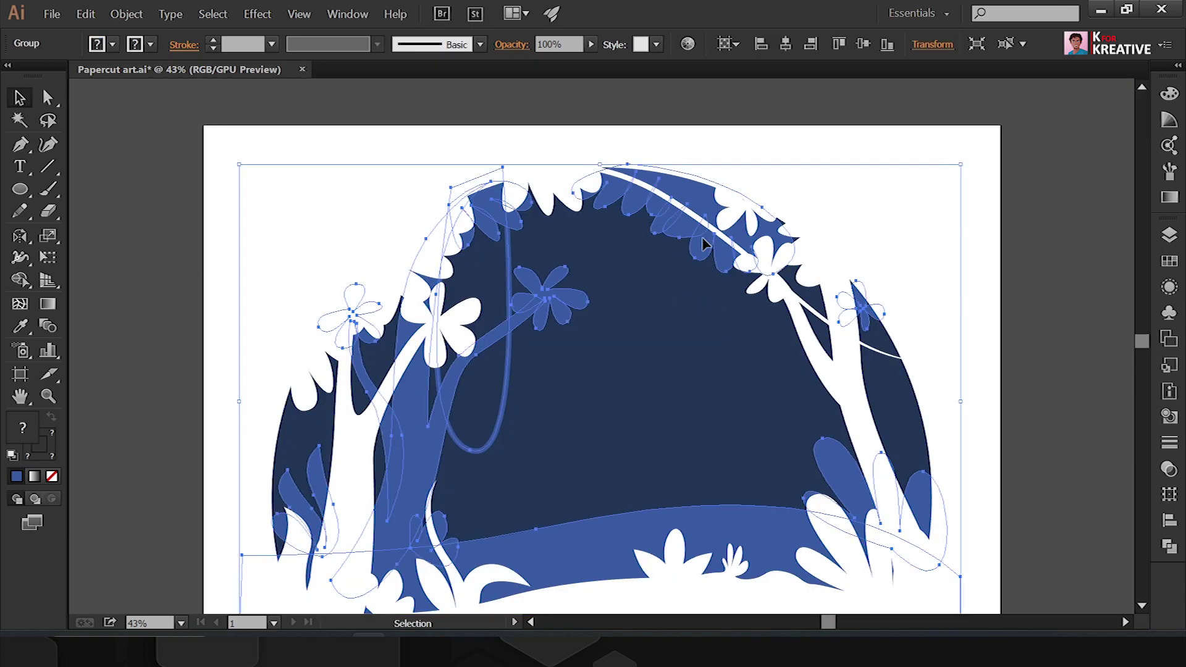
{"action": "key", "text": "a"}
{"action": "key", "text": "ctrl+plus"}
{"action": "key", "text": "ctrl+plus"}
{"action": "left_click_drag", "start_coordinate": [641, 333], "coordinate": [661, 340]}
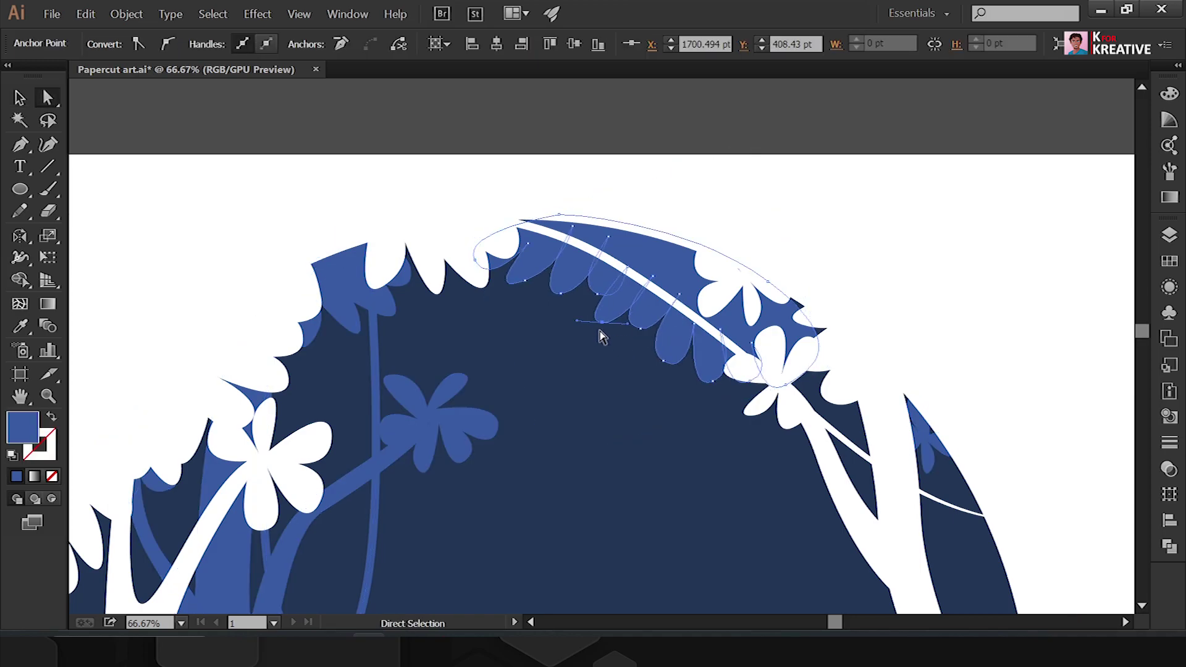
{"action": "left_click", "coordinate": [863, 138]}
{"action": "key", "text": "ctrl+minus"}
{"action": "key", "text": "ctrl+minus"}
{"action": "key", "text": "v"}
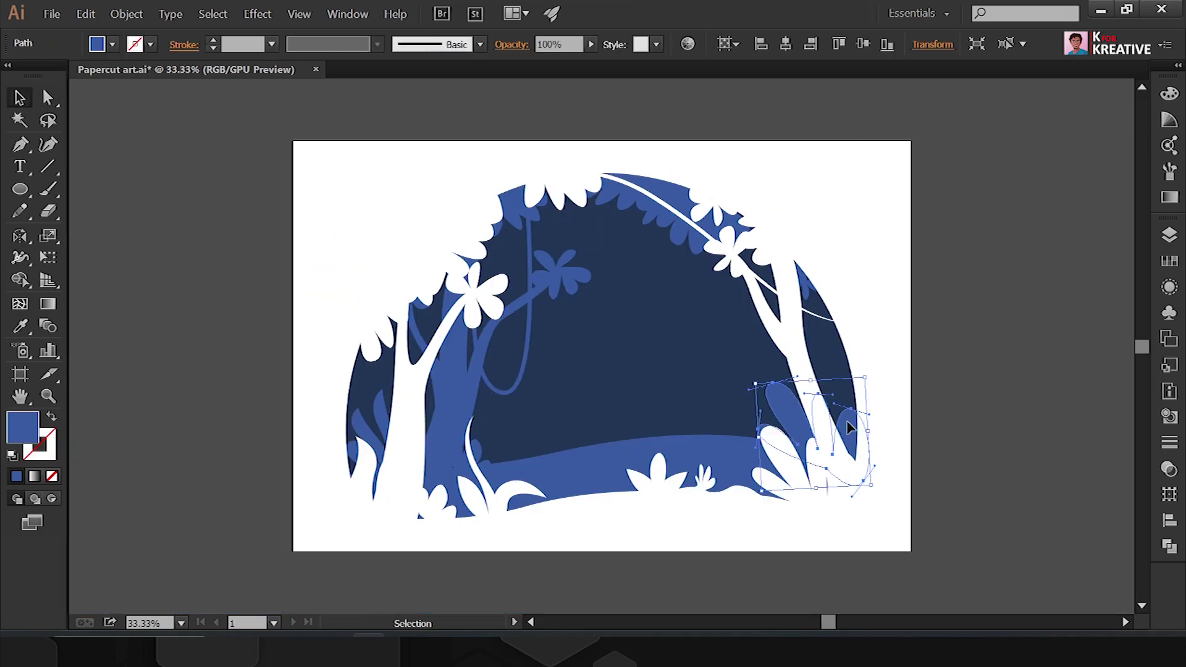
Step: Draw a blue curving branch down the dome's right side inside the blue group
{"action": "double_click", "coordinate": [707, 460]}
{"action": "left_click", "coordinate": [730, 193]}
{"action": "left_click", "coordinate": [803, 318]}
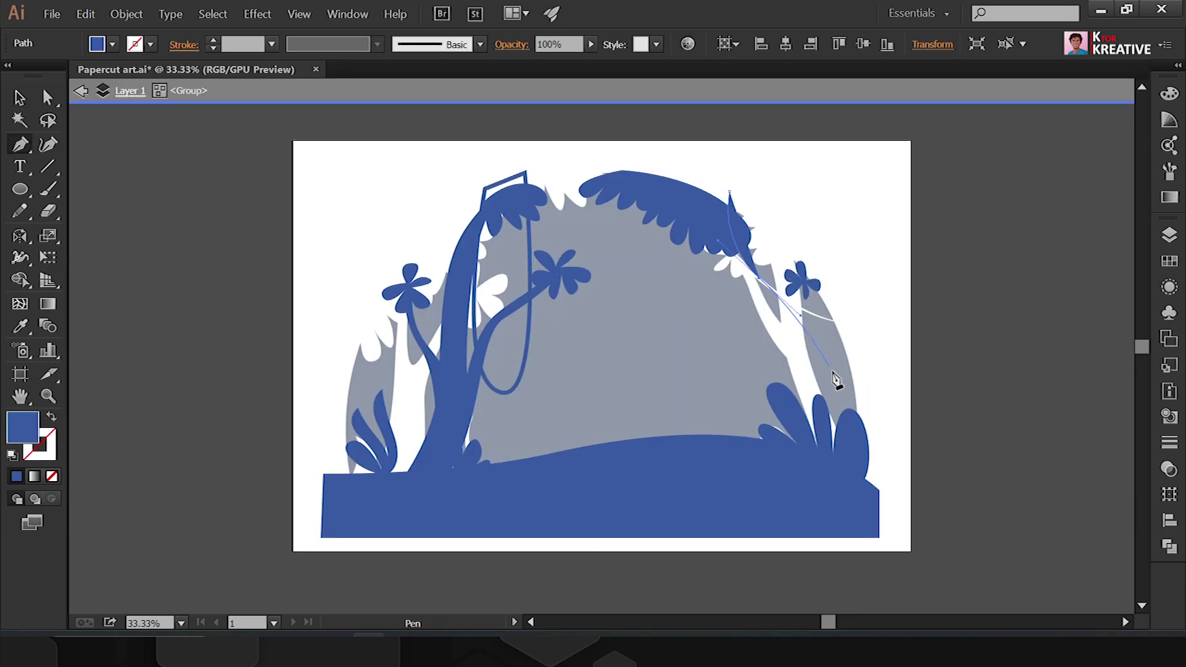
{"action": "left_click", "coordinate": [848, 438]}
{"action": "left_click", "coordinate": [731, 193]}
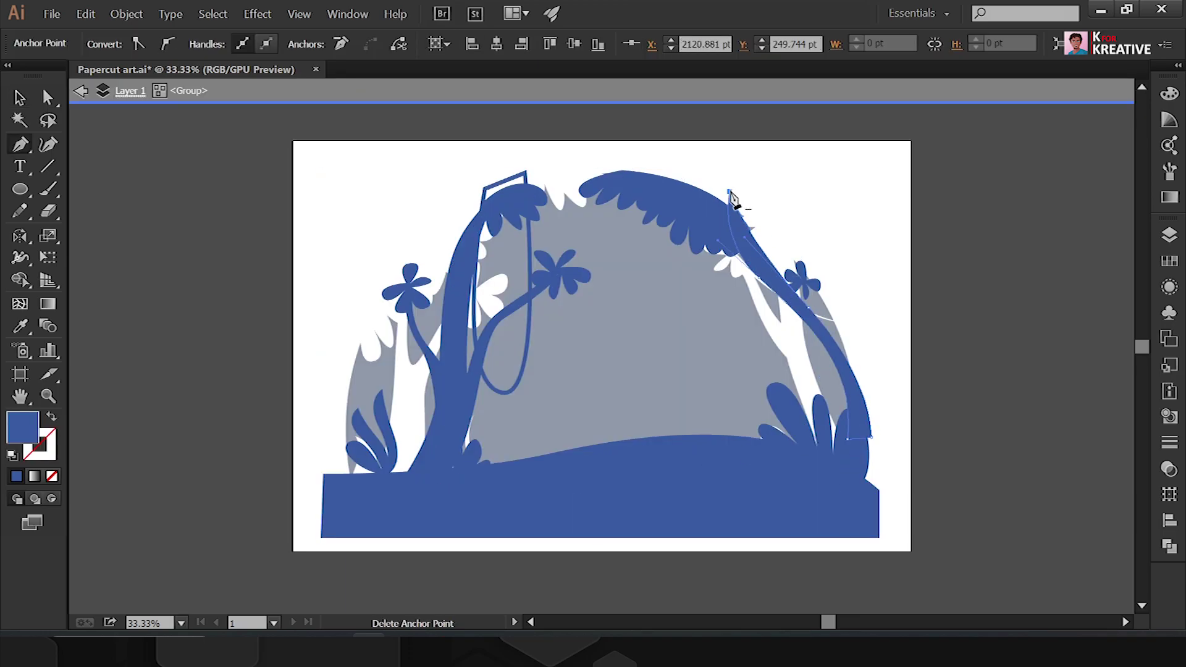
{"action": "key", "text": "a"}
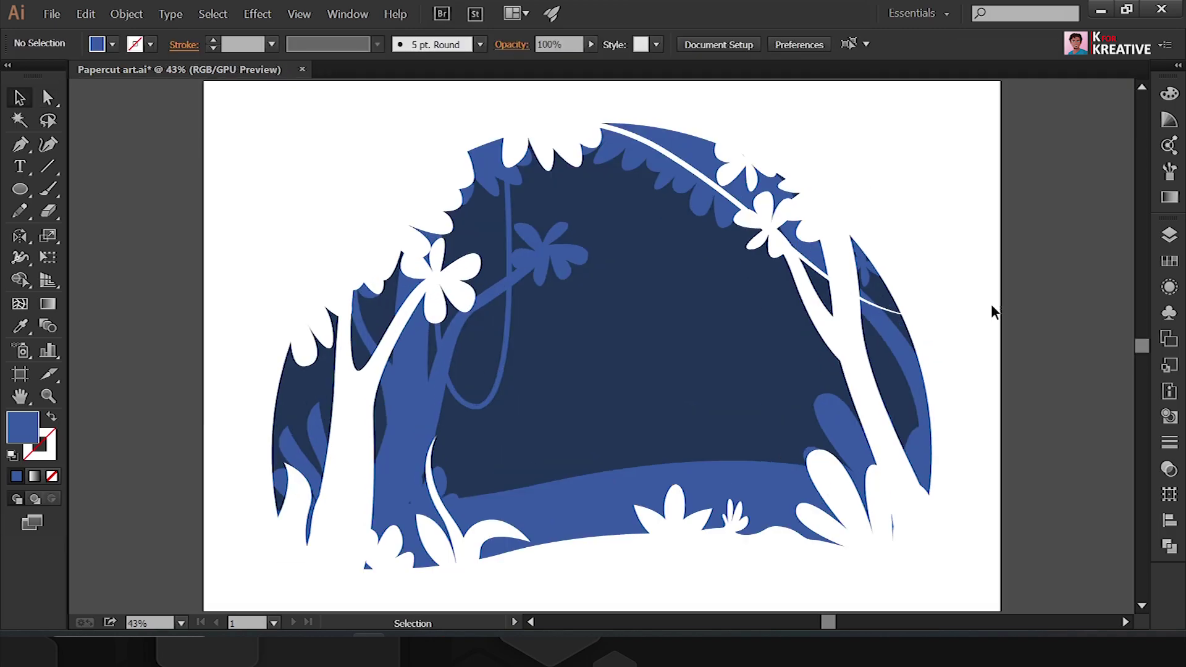
{"action": "key", "text": "ctrl+a"}
Step: Paste a light-blue copy behind the blue forest layer and shrink it slightly
{"action": "left_click", "coordinate": [85, 13]}
{"action": "left_click", "coordinate": [108, 87]}
{"action": "left_click", "coordinate": [85, 13]}
{"action": "left_click", "coordinate": [156, 143]}
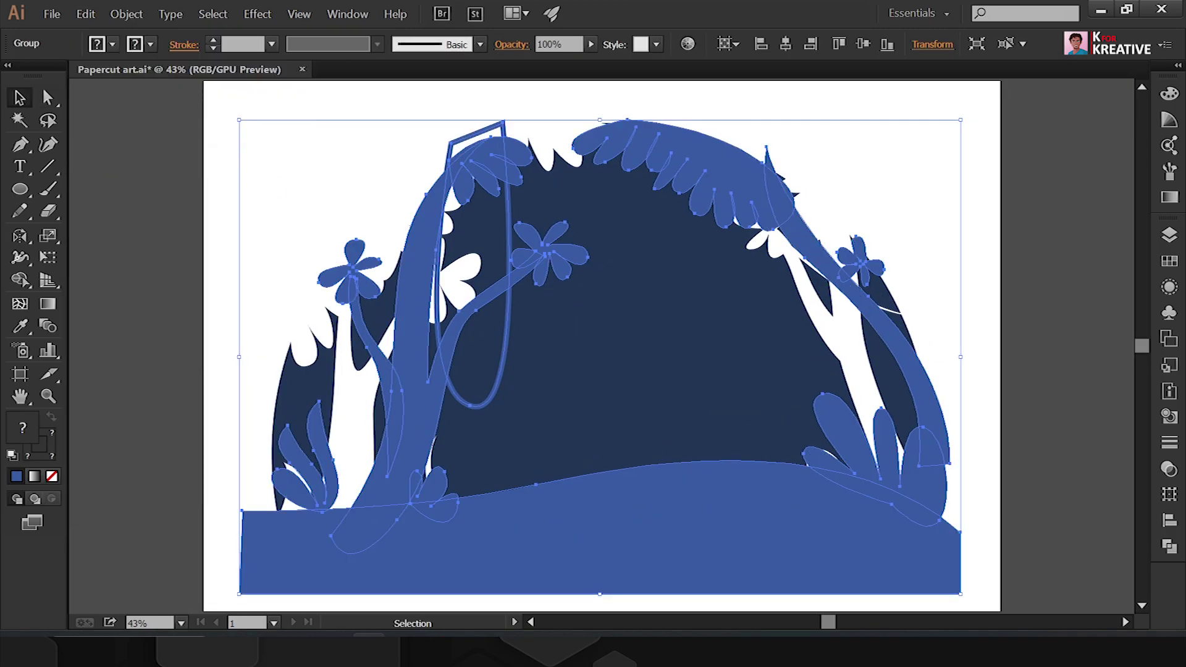
{"action": "left_click", "coordinate": [1170, 261]}
{"action": "left_click", "coordinate": [1033, 344]}
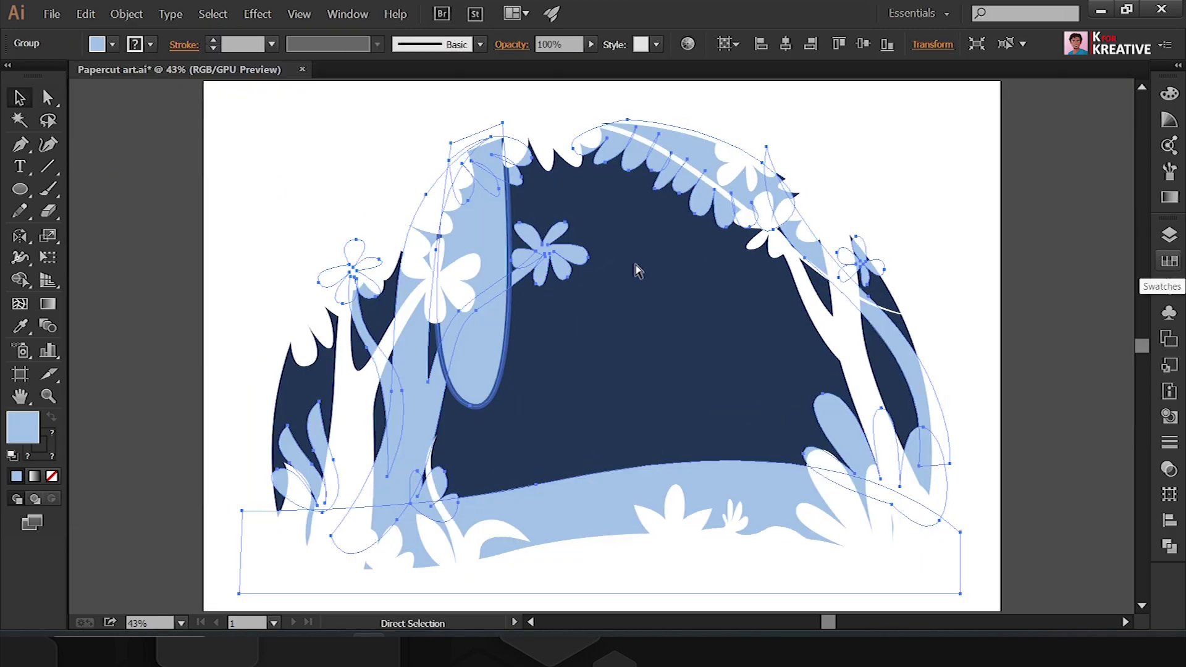
{"action": "left_click_drag", "start_coordinate": [959, 120], "coordinate": [877, 154]}
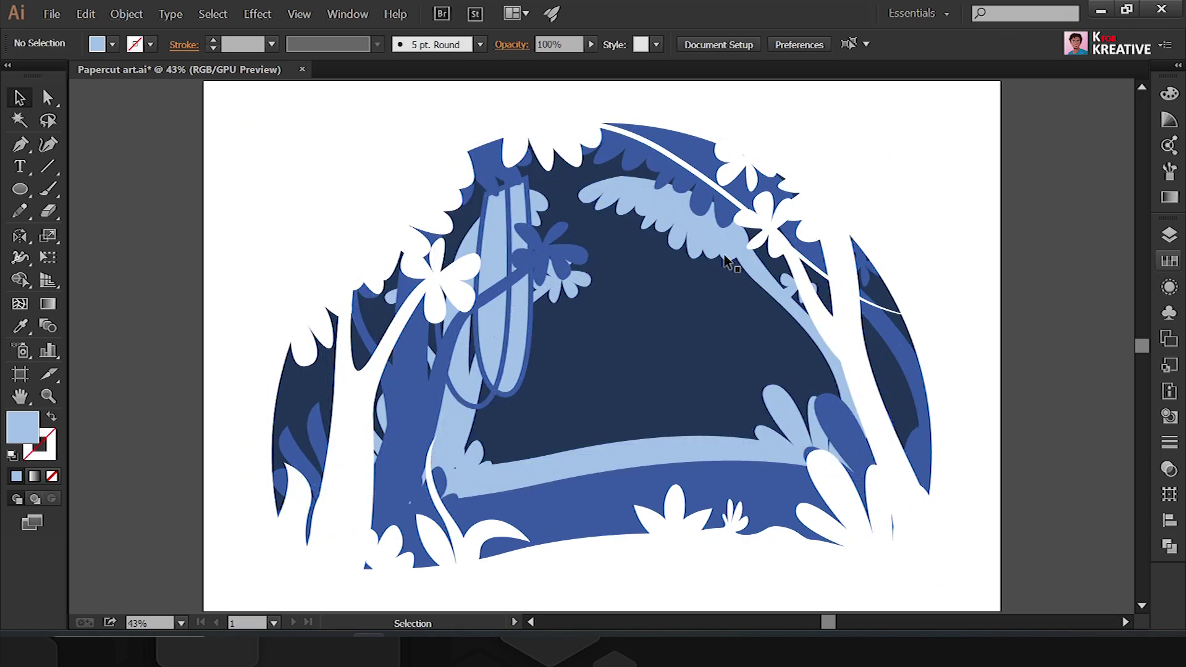
Step: Move the small tree to the right side and reflect it horizontally
{"action": "double_click", "coordinate": [714, 250]}
{"action": "key", "text": "ctrl+plus"}
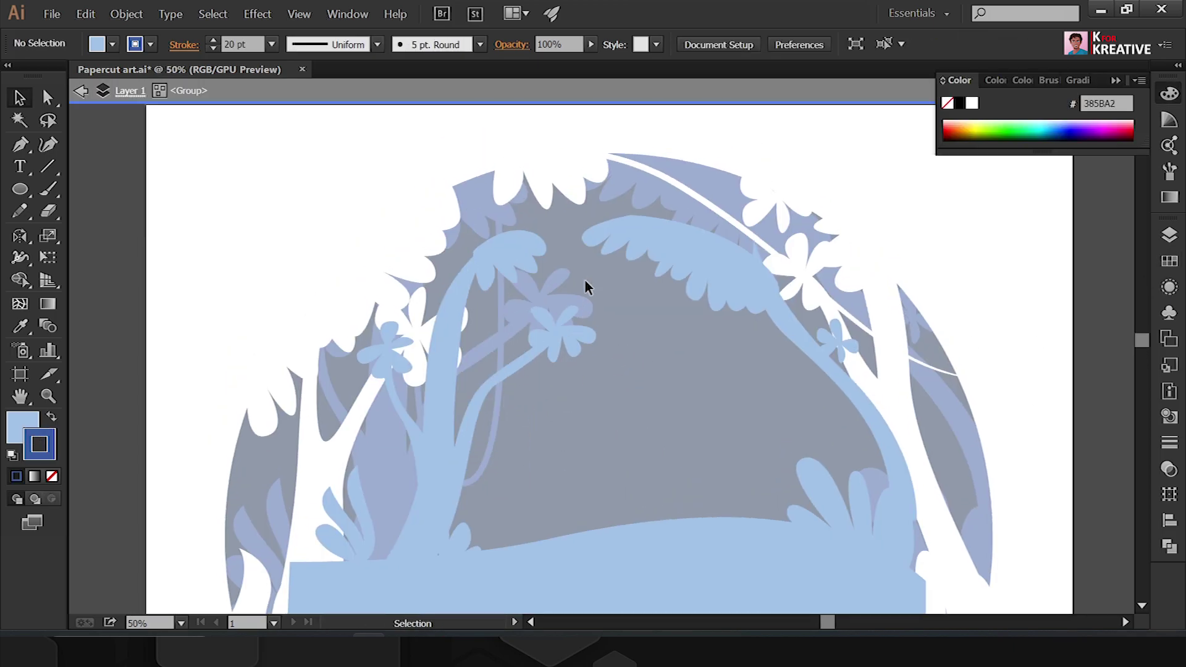
{"action": "left_click_drag", "start_coordinate": [414, 466], "coordinate": [760, 358]}
{"action": "right_click", "coordinate": [744, 341]}
{"action": "left_click", "coordinate": [943, 460]}
{"action": "key", "text": "Return"}
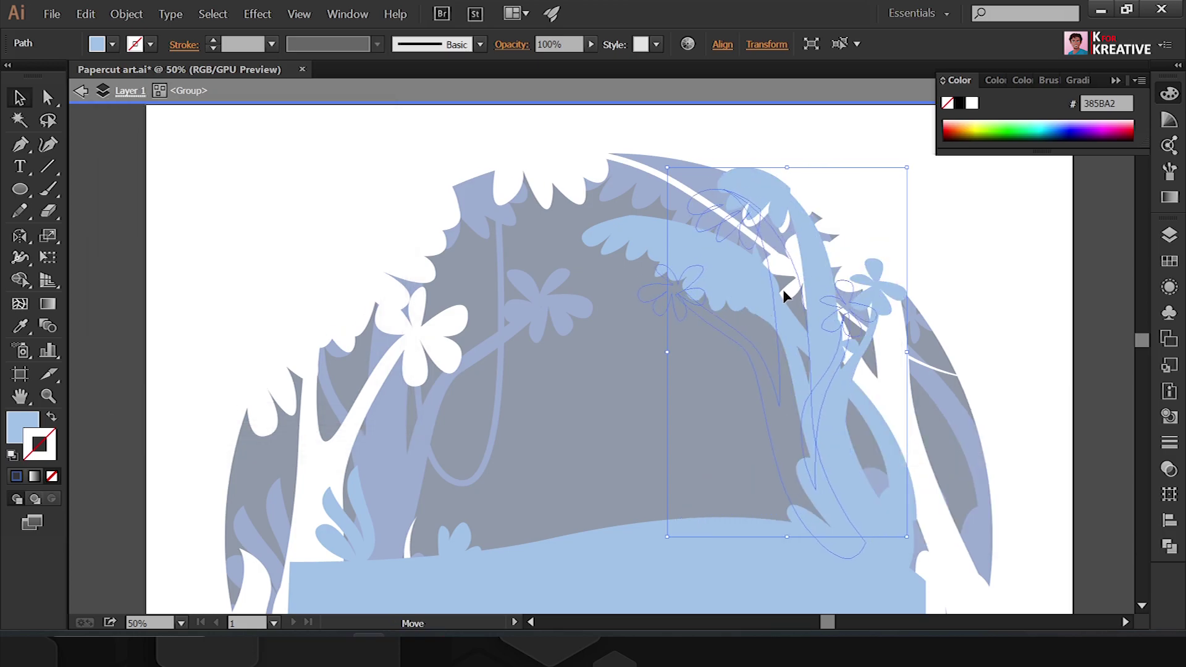
Step: Enlarge a small leaf onto the canopy and send it behind the canopy
{"action": "mouse_move", "coordinate": [851, 495]}
{"action": "left_mouse_down"}
{"action": "mouse_move", "coordinate": [768, 406]}
{"action": "mouse_move", "coordinate": [814, 506]}
{"action": "mouse_move", "coordinate": [754, 451]}
{"action": "mouse_move", "coordinate": [824, 526]}
{"action": "left_mouse_up"}
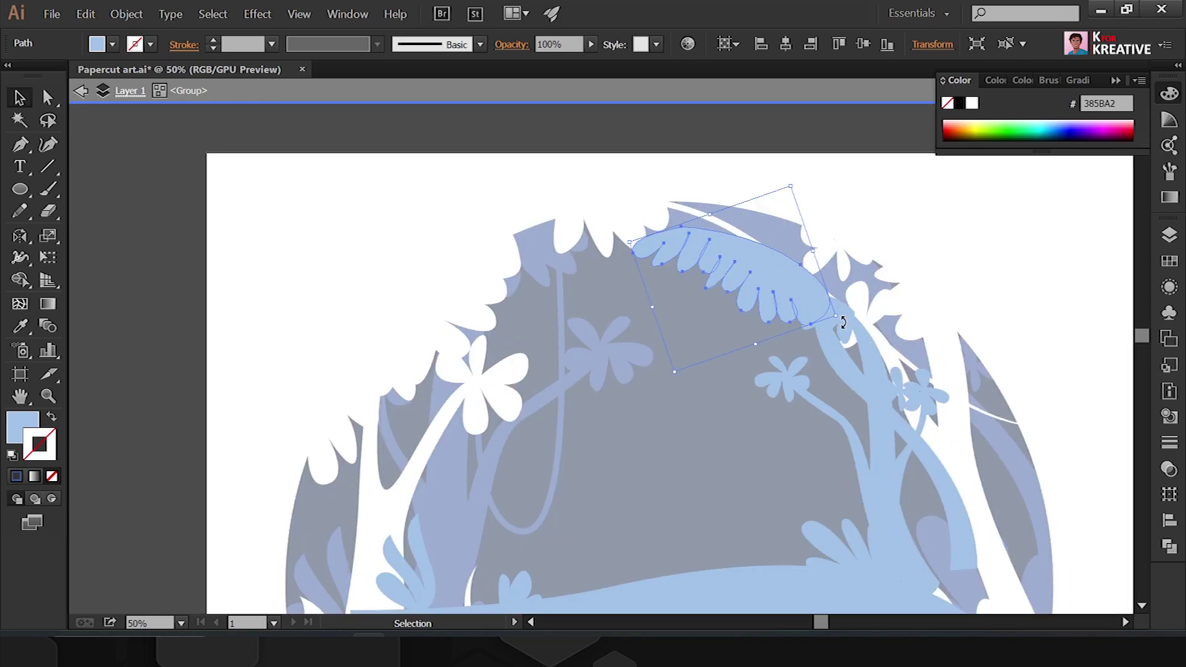
{"action": "mouse_move", "coordinate": [840, 319]}
{"action": "left_mouse_down"}
{"action": "mouse_move", "coordinate": [708, 270]}
{"action": "mouse_move", "coordinate": [728, 272]}
{"action": "left_mouse_up"}
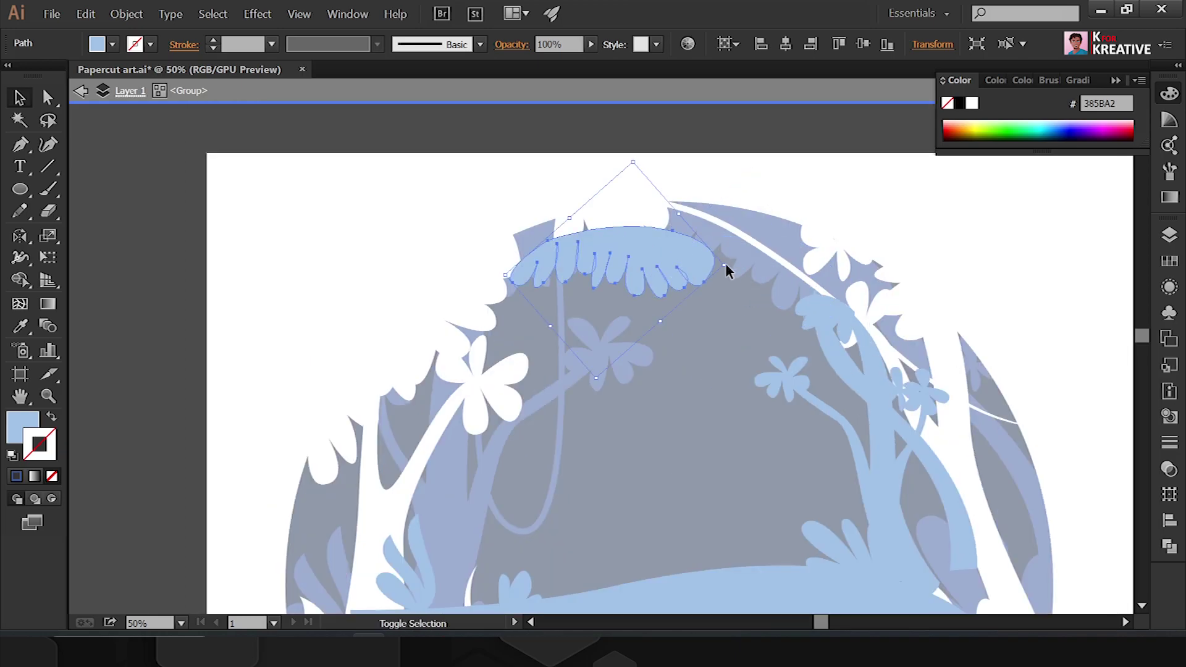
{"action": "key", "text": "ctrl+shift+bracketleft"}
{"action": "key", "text": "Escape"}
{"action": "key", "text": "ctrl+minus"}
Step: Enter the darker tree group to examine the trunk's anchor points
{"action": "double_click", "coordinate": [509, 398]}
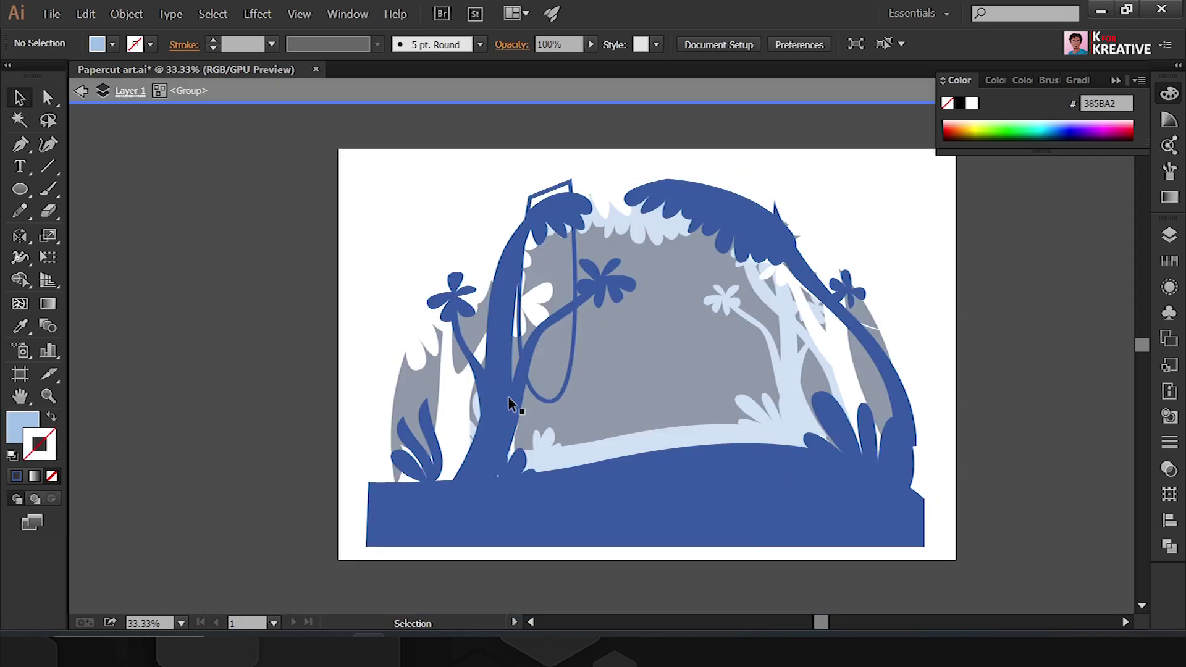
{"action": "key", "text": "ctrl+equal"}
{"action": "key", "text": "ctrl+equal"}
{"action": "key", "text": "a"}
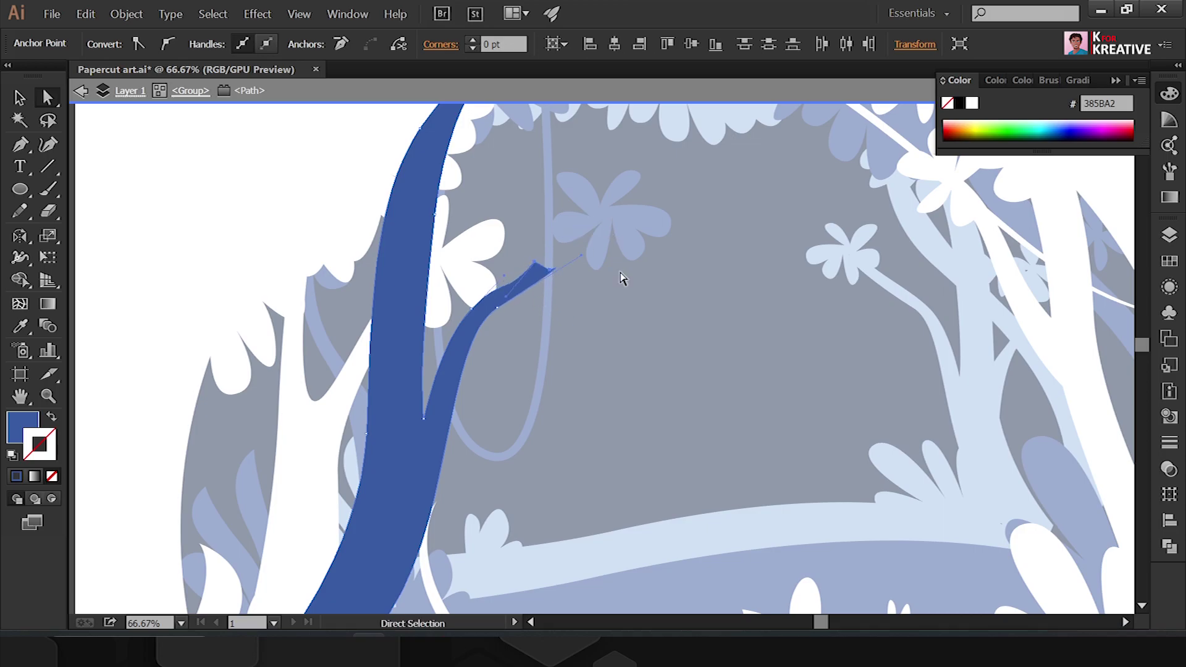
{"action": "key", "text": "Escape"}
{"action": "key", "text": "v"}
{"action": "key", "text": "ctrl+minus"}
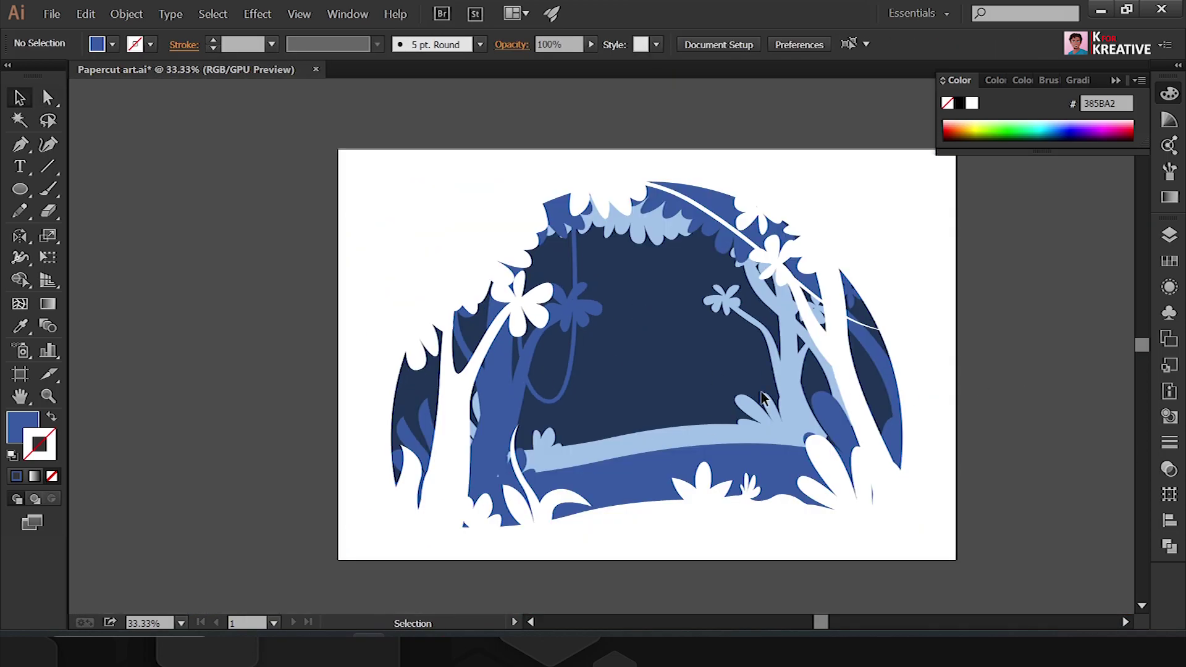
Step: Pull the branch's bottom anchors out into a wider curve
{"action": "double_click", "coordinate": [765, 402]}
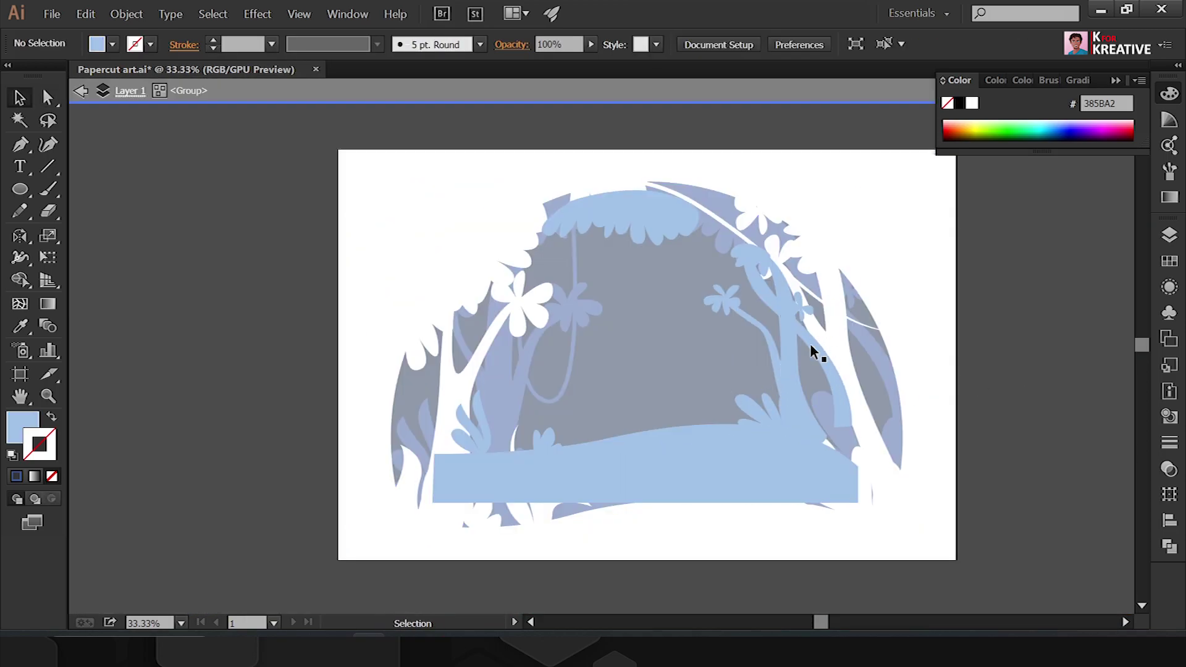
{"action": "key", "text": "ctrl+equal"}
{"action": "key", "text": "ctrl+equal"}
{"action": "left_click", "coordinate": [703, 488]}
{"action": "key", "text": "a"}
{"action": "scroll", "coordinate": [679, 426], "scroll_direction": "down", "scroll_amount": 3}
{"action": "scroll", "coordinate": [679, 426], "scroll_direction": "left", "scroll_amount": 1}
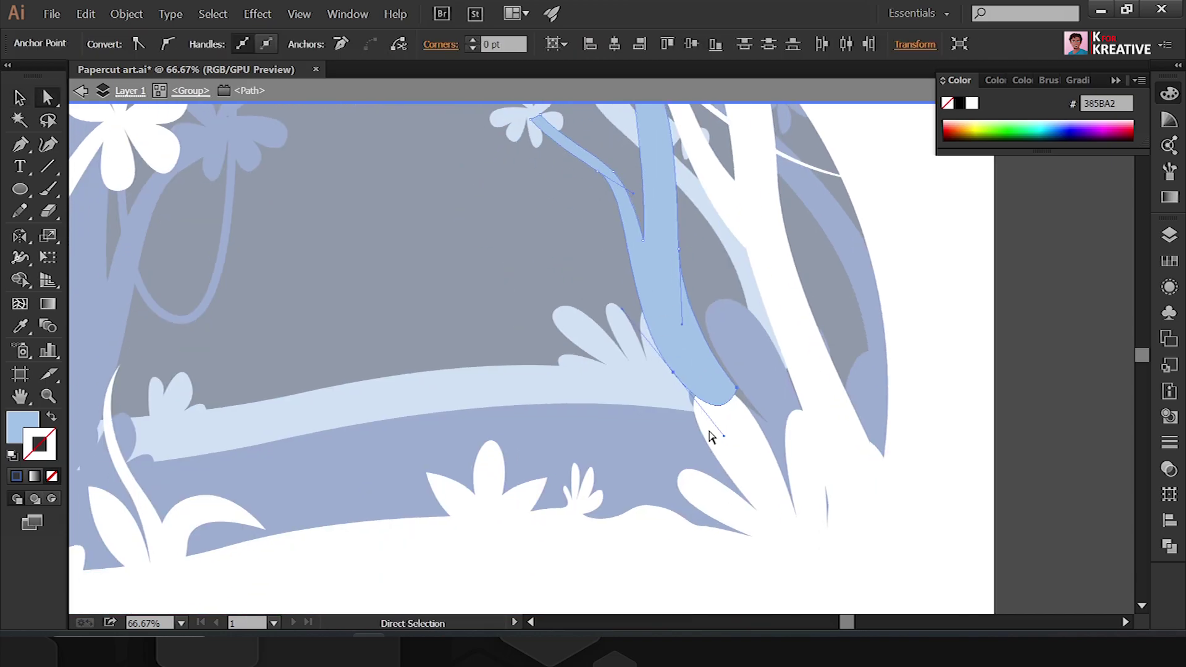
{"action": "left_click_drag", "start_coordinate": [737, 388], "coordinate": [807, 411]}
{"action": "key", "text": "ctrl+0"}
{"action": "key", "text": "v"}
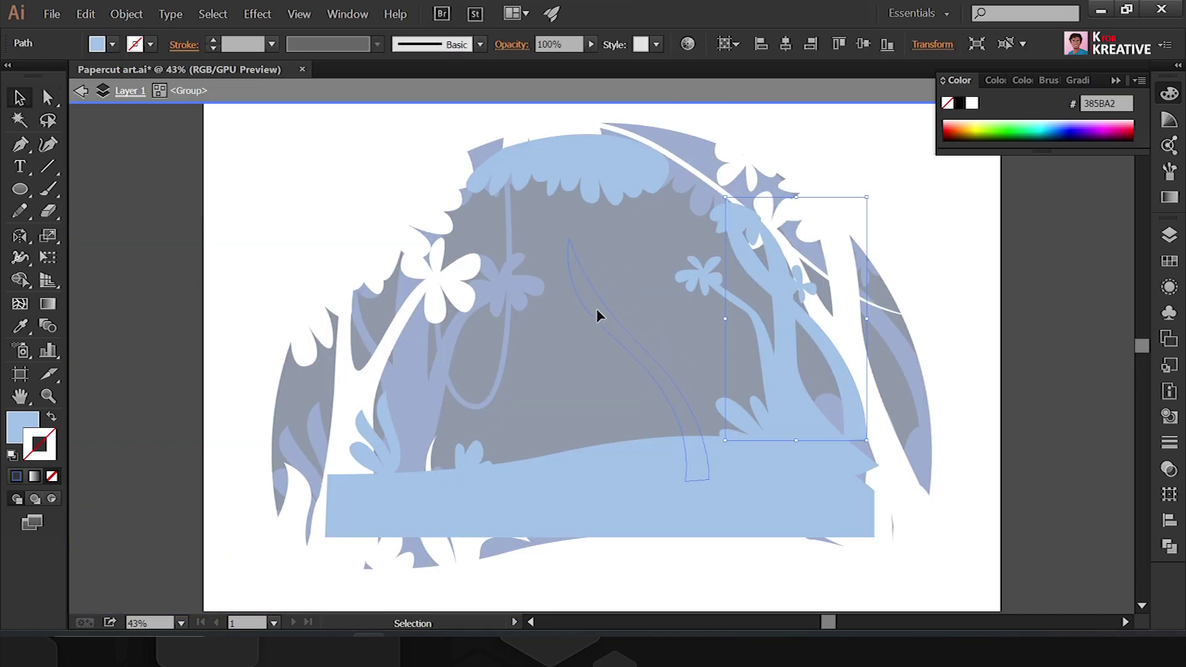
{"action": "left_click", "coordinate": [606, 349]}
{"action": "right_click", "coordinate": [607, 348]}
{"action": "key", "text": "Escape"}
Step: Lower the ground shape's bottom edge by moving its right-side anchor points
{"action": "left_click", "coordinate": [370, 396]}
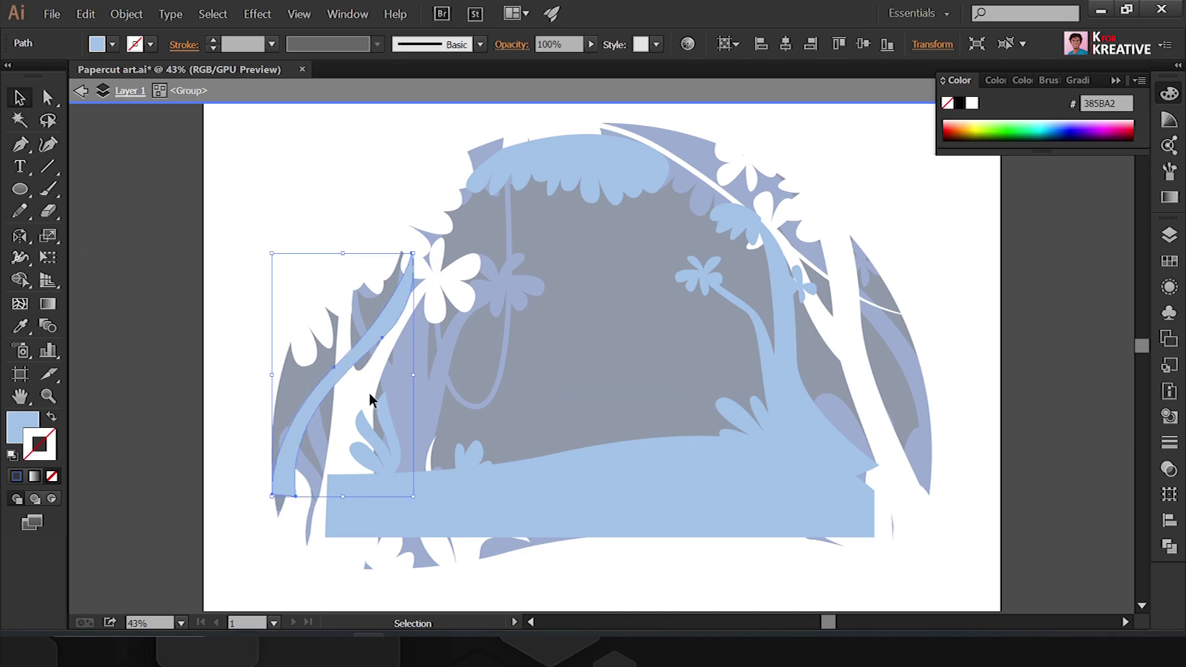
{"action": "double_click", "coordinate": [429, 498]}
{"action": "key", "text": "a"}
{"action": "mouse_move", "coordinate": [865, 431]}
{"action": "left_mouse_down"}
{"action": "mouse_move", "coordinate": [921, 561]}
{"action": "mouse_move", "coordinate": [954, 537]}
{"action": "left_mouse_up"}
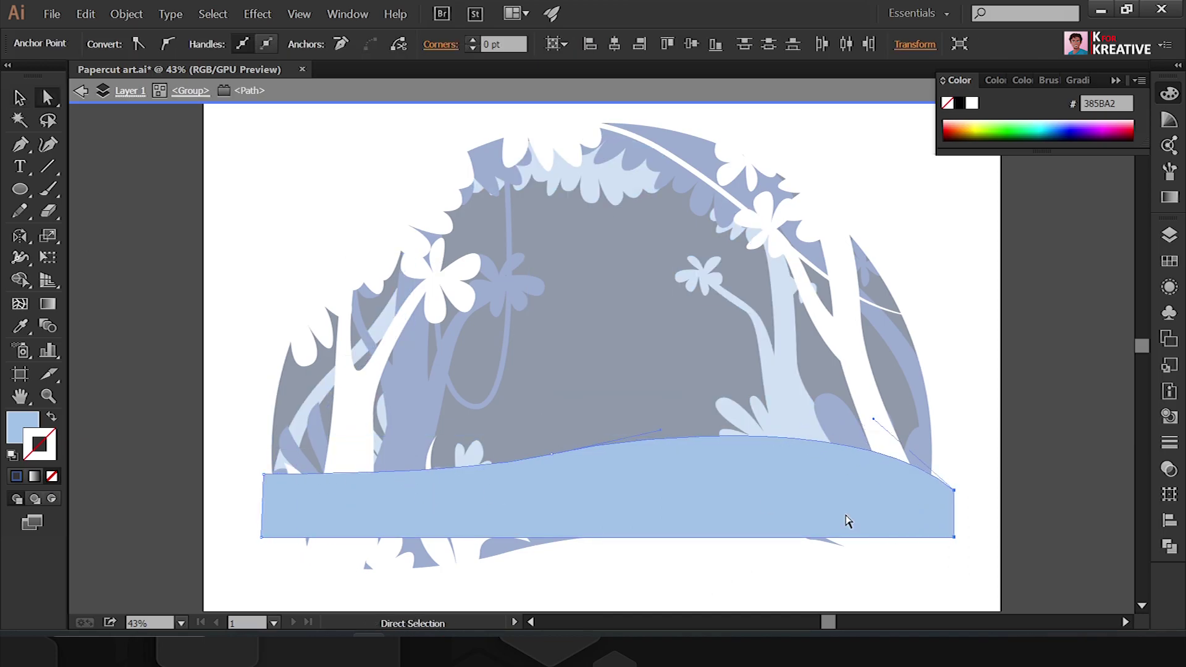
{"action": "scroll", "coordinate": [981, 422], "scroll_direction": "down", "scroll_amount": 3}
{"action": "left_click_drag", "start_coordinate": [939, 439], "coordinate": [939, 438]}
{"action": "double_click", "coordinate": [855, 548]}
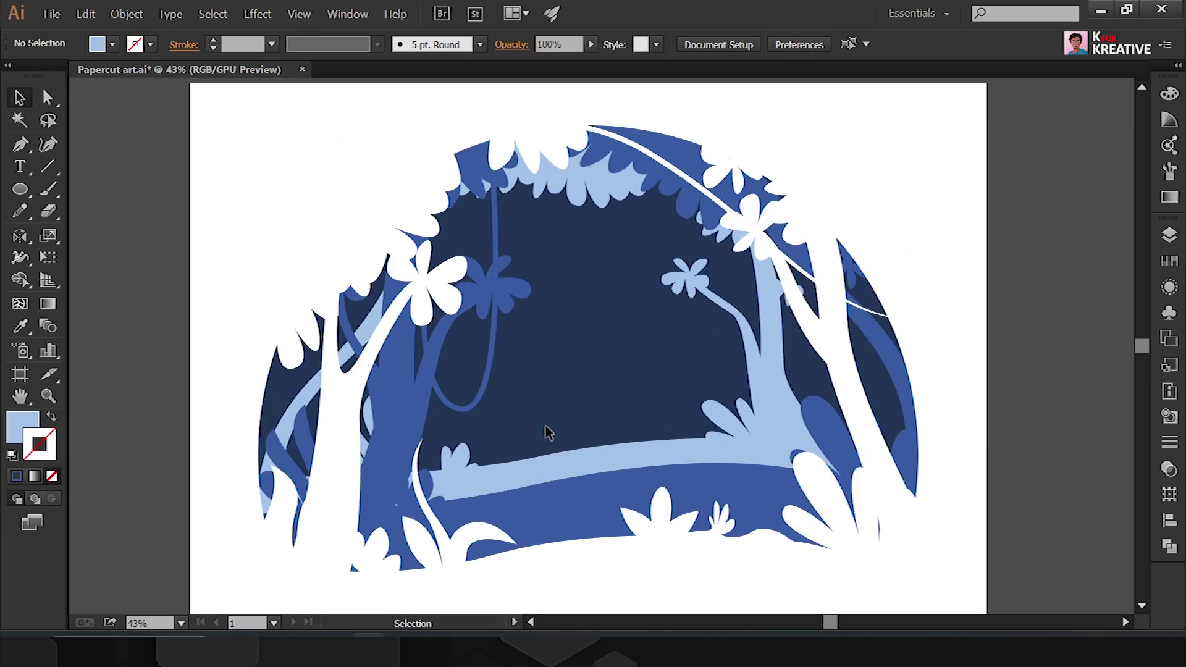
Step: Draw a small leaf plant on the ground edge in the lighter layer group
{"action": "left_click", "coordinate": [545, 432]}
{"action": "double_click", "coordinate": [381, 454]}
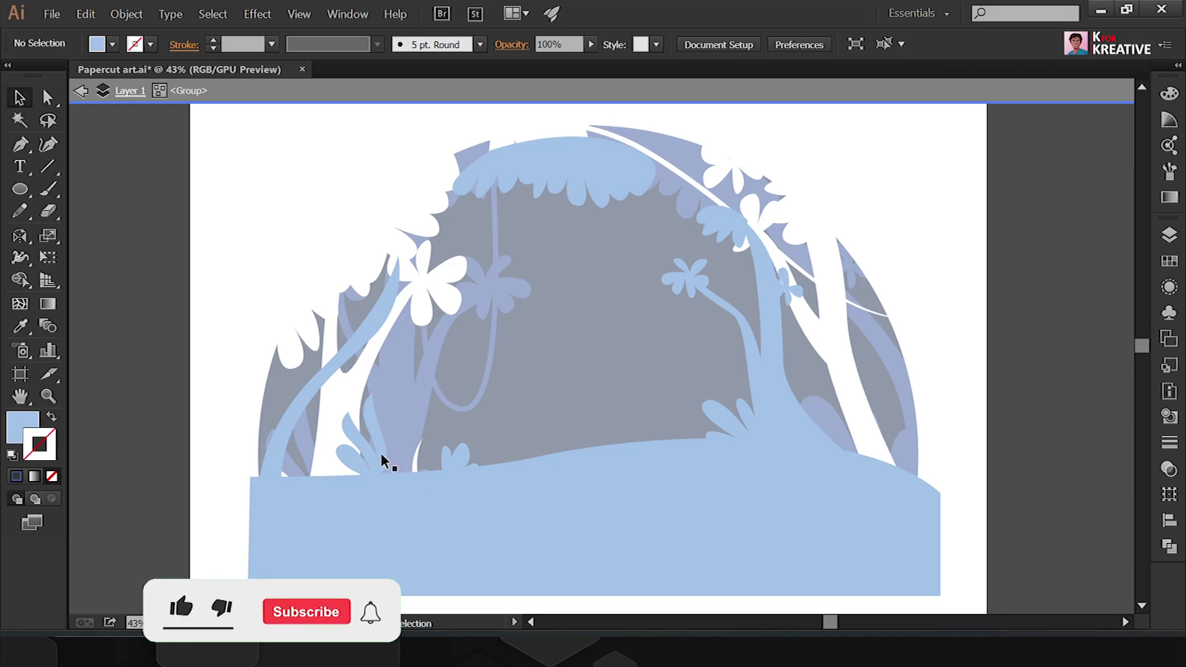
{"action": "key", "text": "ctrl+1"}
{"action": "key", "text": "p"}
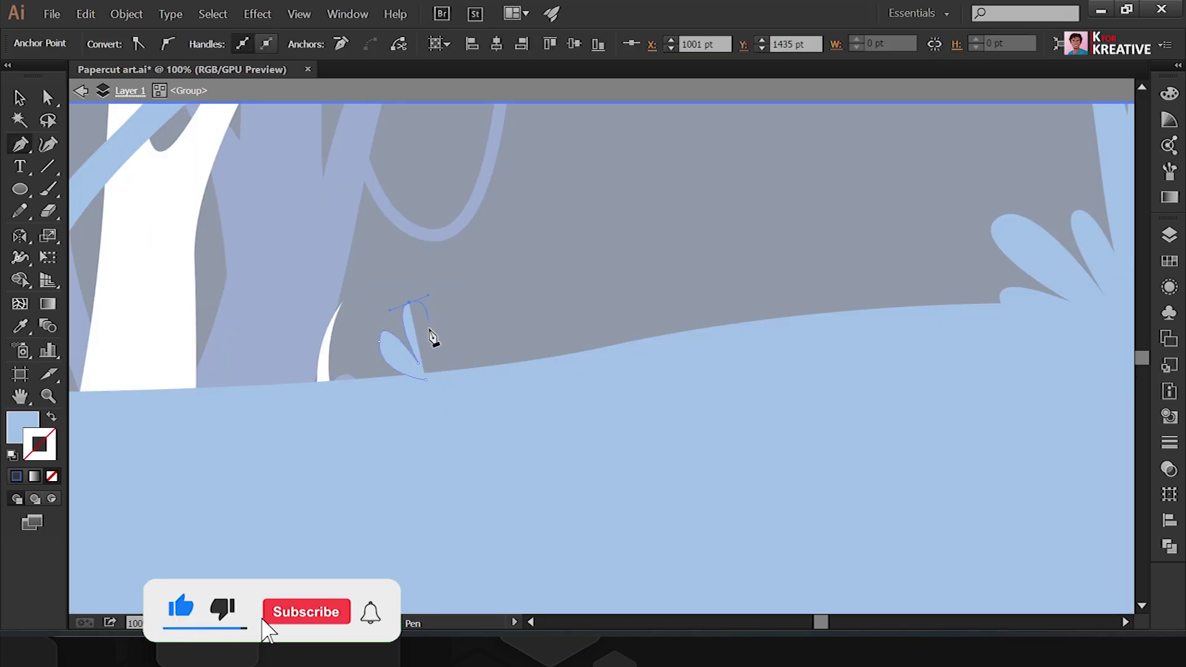
{"action": "mouse_move", "coordinate": [378, 341]}
{"action": "left_mouse_down"}
{"action": "mouse_move", "coordinate": [431, 340]}
{"action": "mouse_move", "coordinate": [435, 396]}
{"action": "left_mouse_up"}
{"action": "key", "text": "v"}
{"action": "key", "text": "Escape"}
{"action": "key", "text": "ctrl+0"}
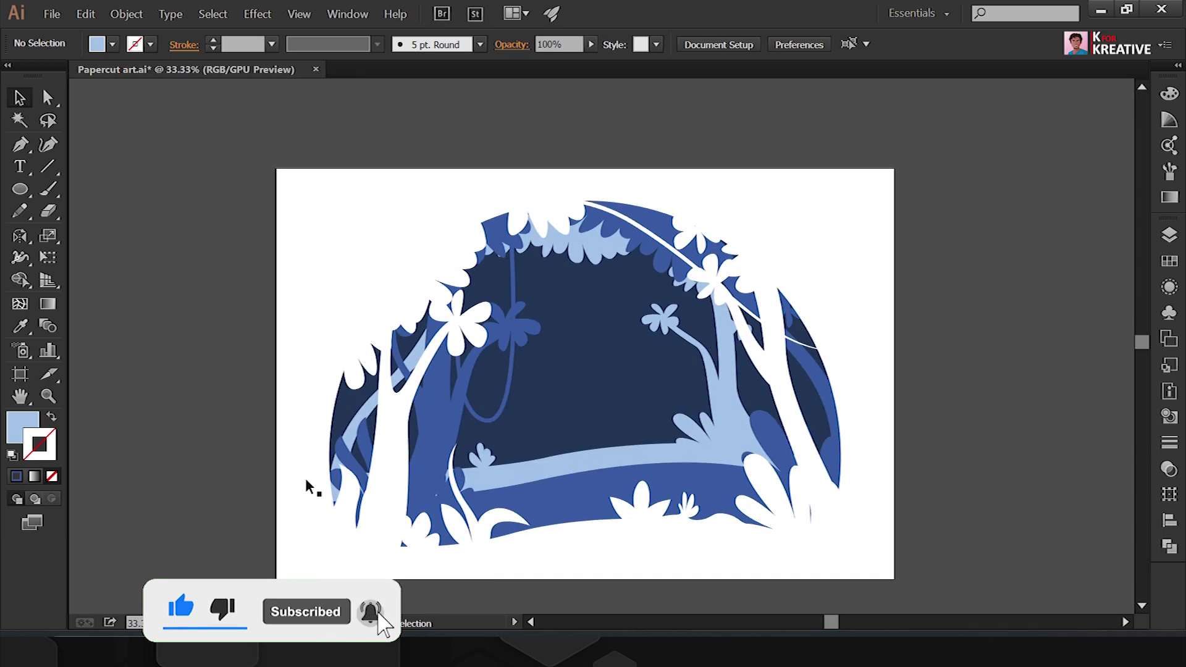
Step: Cut an offset circle copy from a light-blue circle, then rotate and place the crescent moon
{"action": "mouse_move", "coordinate": [610, 226]}
{"action": "left_mouse_down"}
{"action": "mouse_move", "coordinate": [658, 274]}
{"action": "mouse_move", "coordinate": [676, 245]}
{"action": "left_mouse_up"}
{"action": "key", "text": "v"}
{"action": "key", "text": "ctrl+1"}
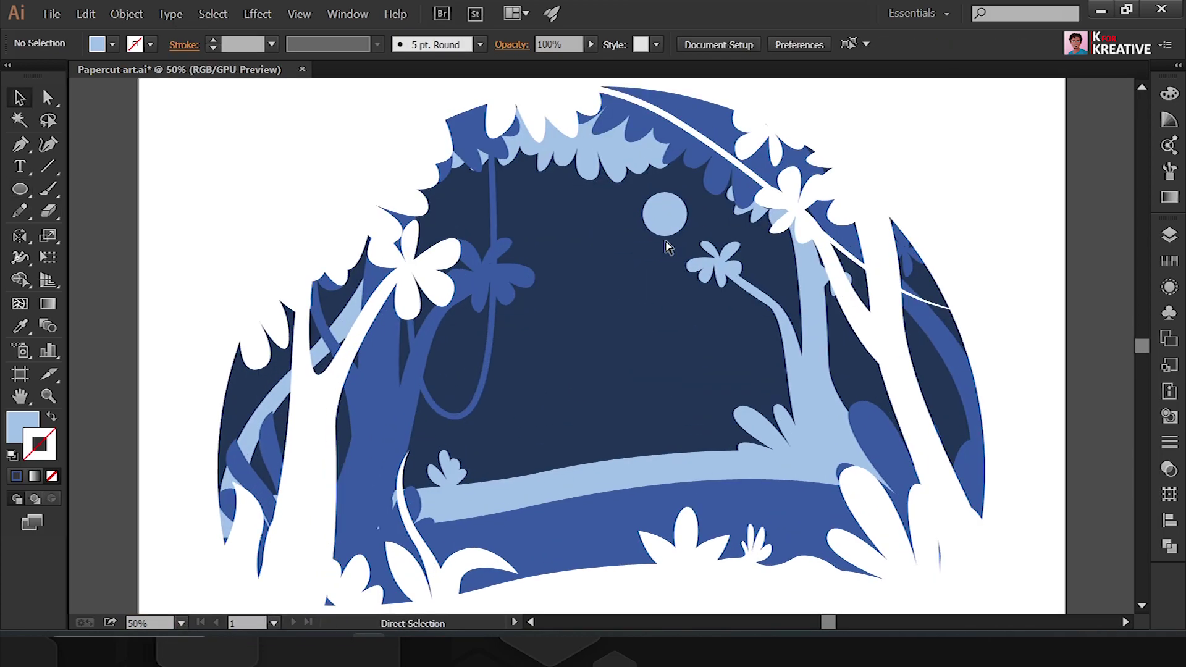
{"action": "left_click_drag", "start_coordinate": [618, 323], "coordinate": [618, 323]}
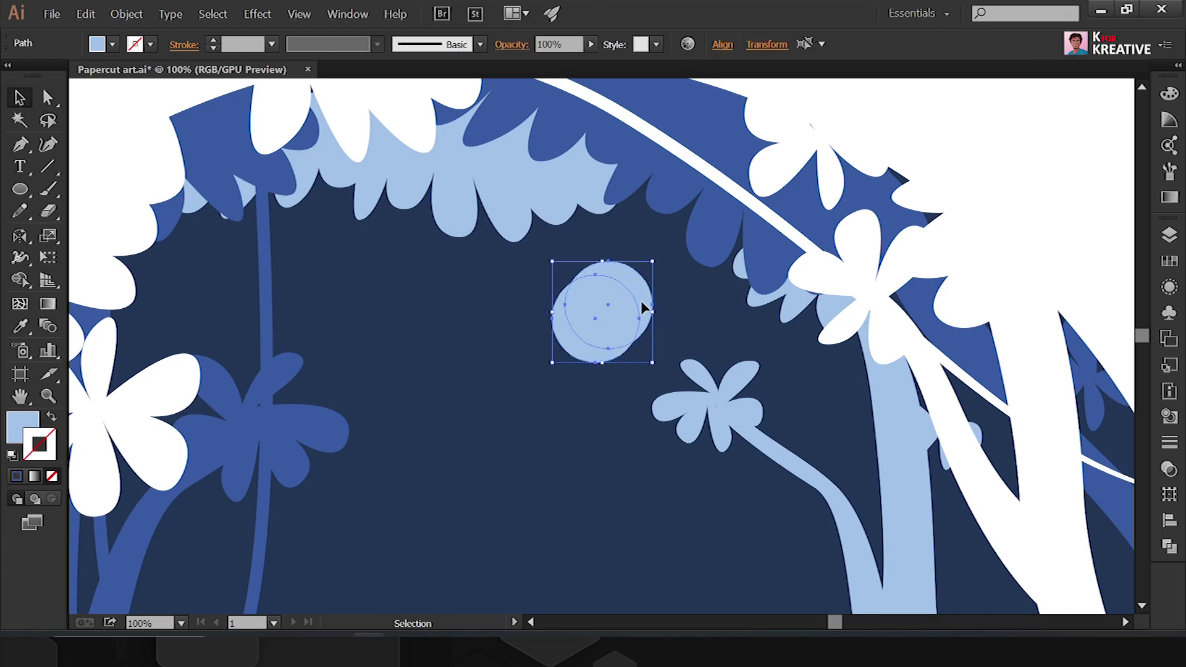
{"action": "left_click", "coordinate": [610, 306], "text": "alt"}
{"action": "key", "text": "v"}
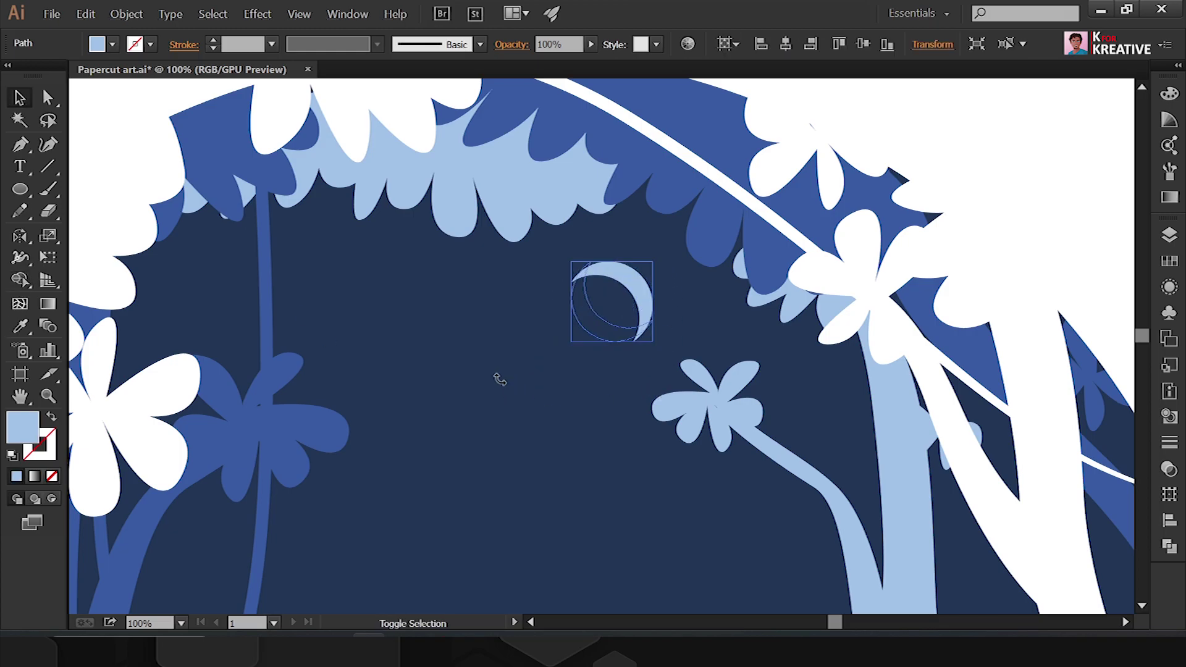
{"action": "left_click_drag", "start_coordinate": [499, 380], "coordinate": [499, 379]}
{"action": "left_click_drag", "start_coordinate": [638, 329], "coordinate": [638, 329]}
{"action": "left_click", "coordinate": [583, 386]}
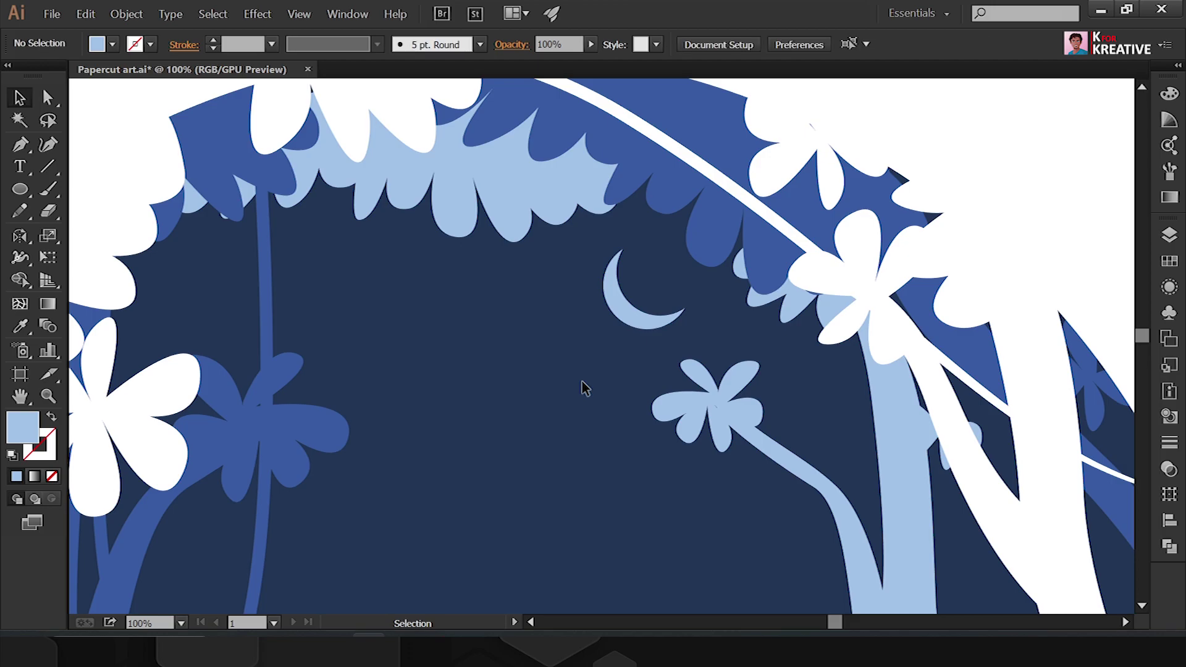
Step: Select a plant and reopen the middle forest layer group for editing
{"action": "double_click", "coordinate": [605, 276]}
{"action": "key", "text": "Escape"}
{"action": "key", "text": "ctrl+0"}
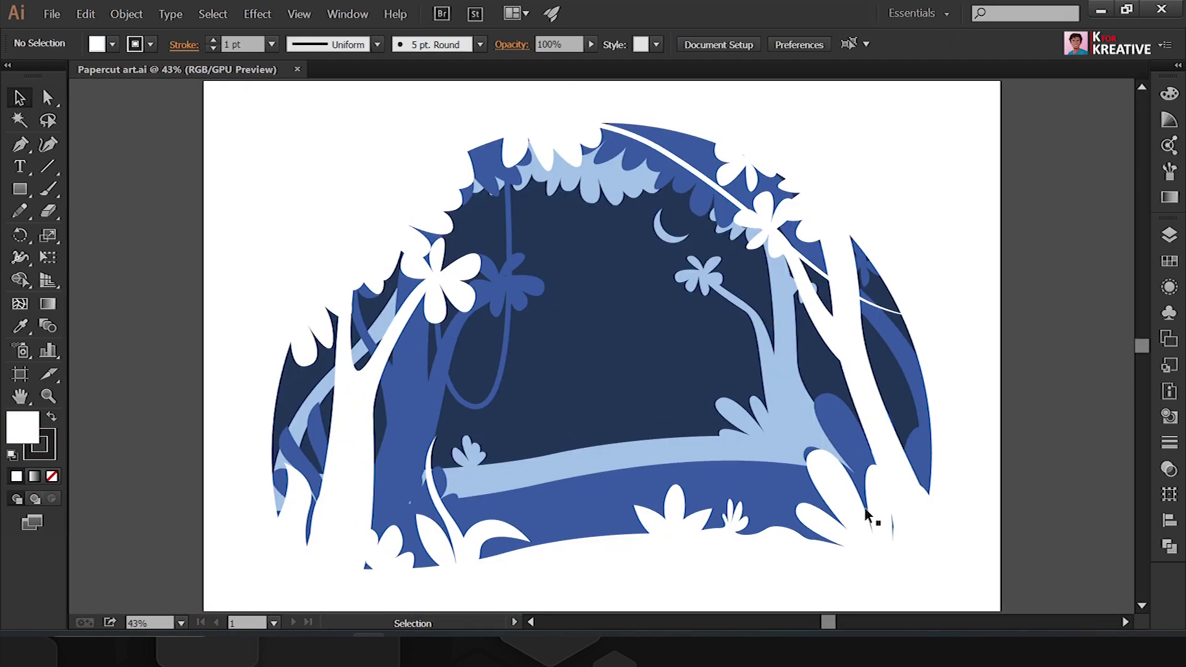
{"action": "left_click", "coordinate": [847, 490]}
{"action": "double_click", "coordinate": [846, 484]}
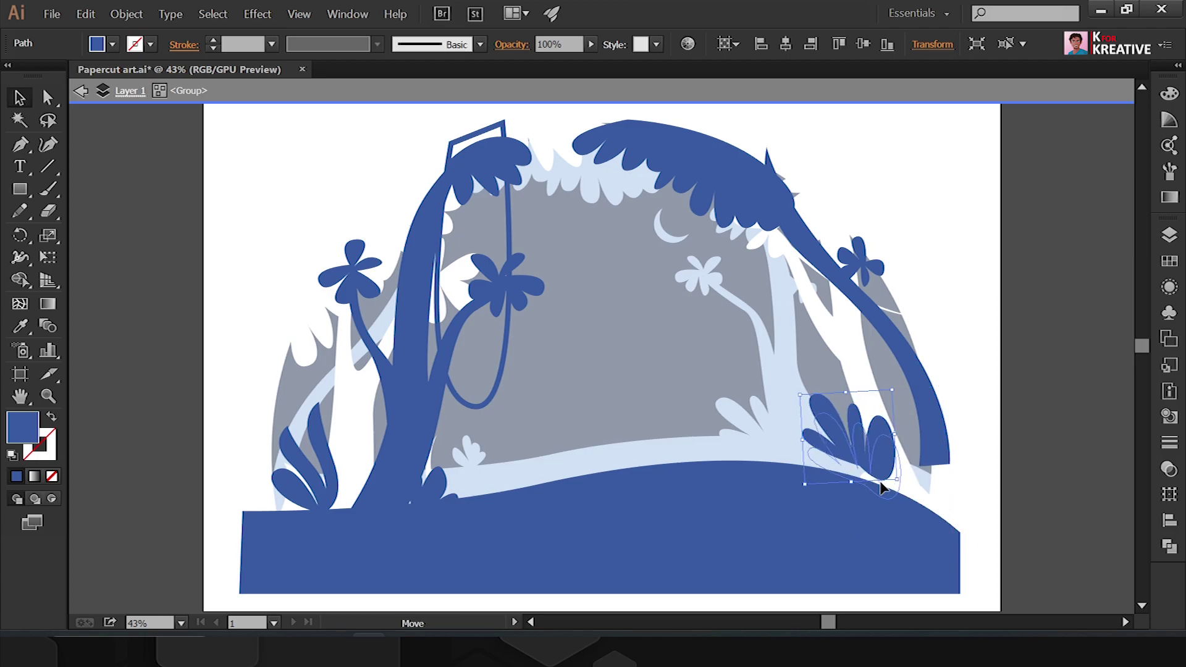
Step: Draw a building rectangle, widen it, and copy it left to form the skyline
{"action": "left_click", "coordinate": [927, 472]}
{"action": "key", "text": "a"}
{"action": "left_click", "coordinate": [926, 472]}
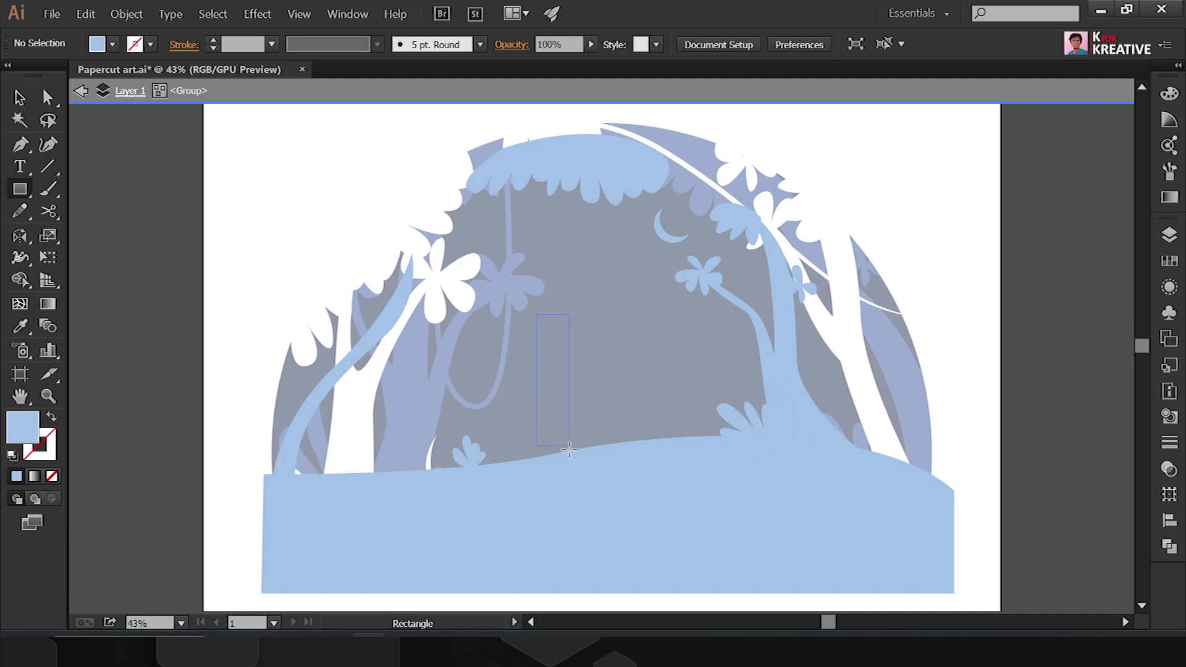
{"action": "left_click_drag", "start_coordinate": [569, 449], "coordinate": [569, 470]}
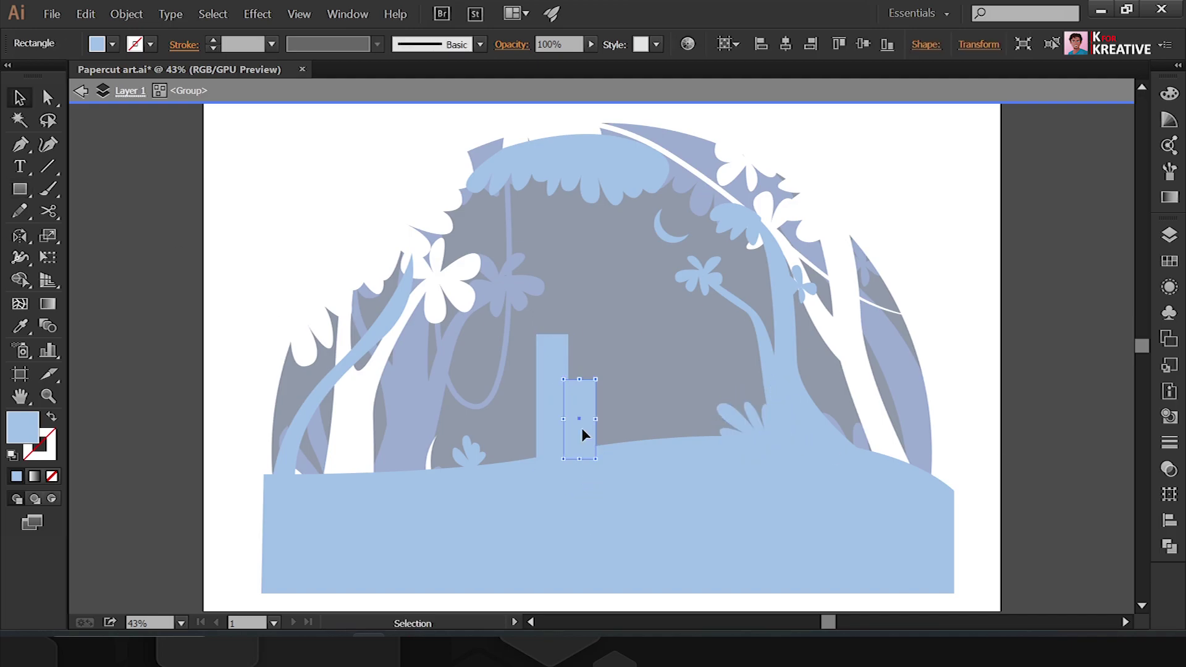
{"action": "left_click_drag", "start_coordinate": [628, 430], "coordinate": [681, 432]}
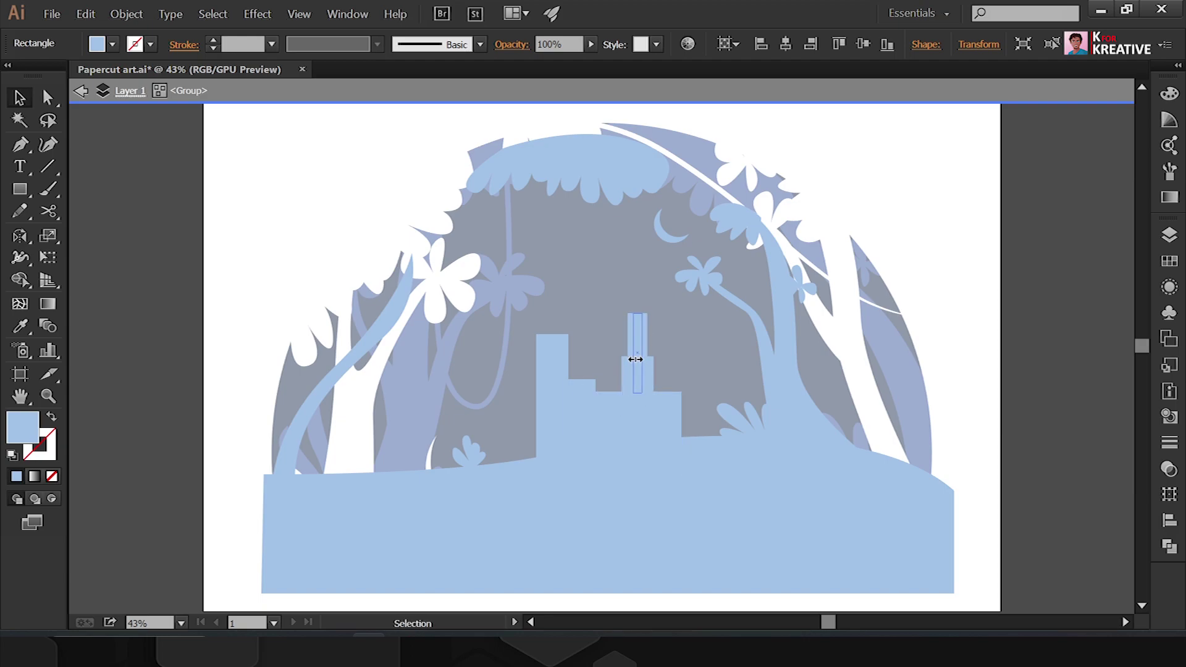
{"action": "left_click_drag", "start_coordinate": [676, 402], "coordinate": [492, 450]}
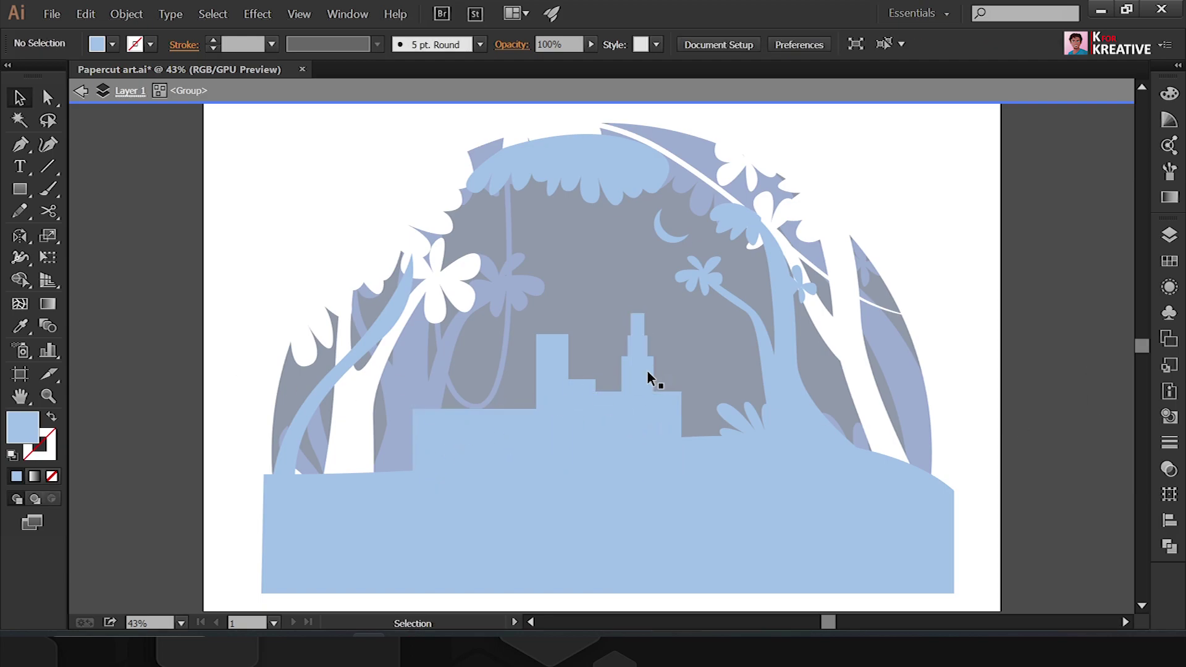
{"action": "left_click", "coordinate": [523, 446]}
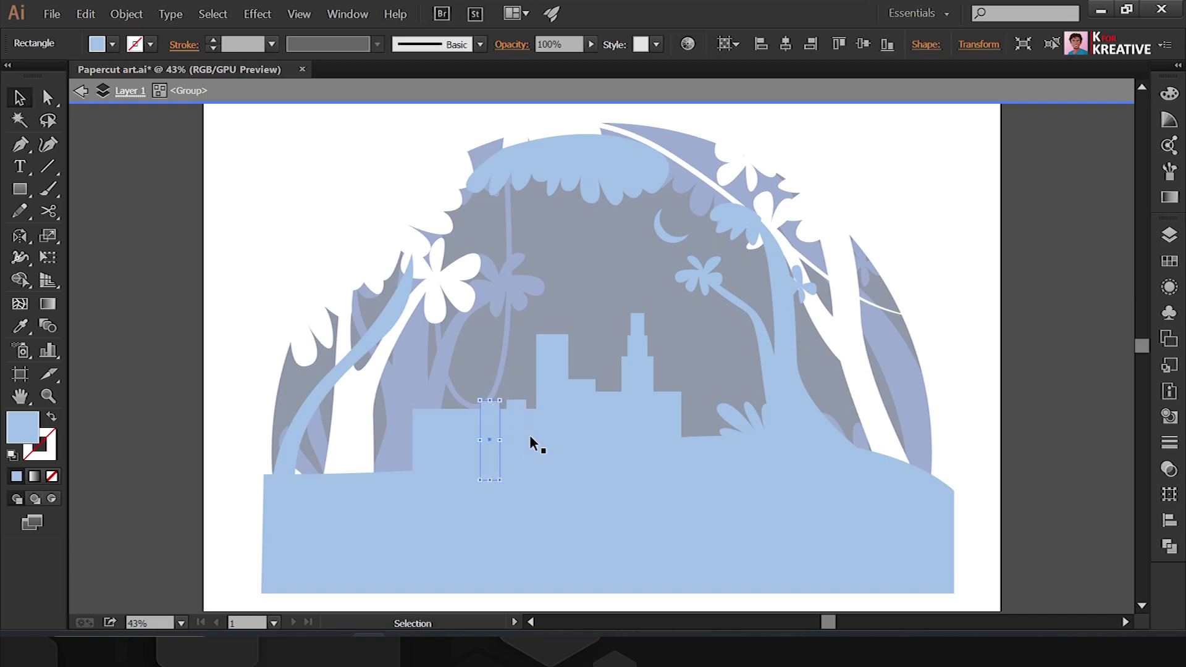
{"action": "double_click", "coordinate": [207, 144]}
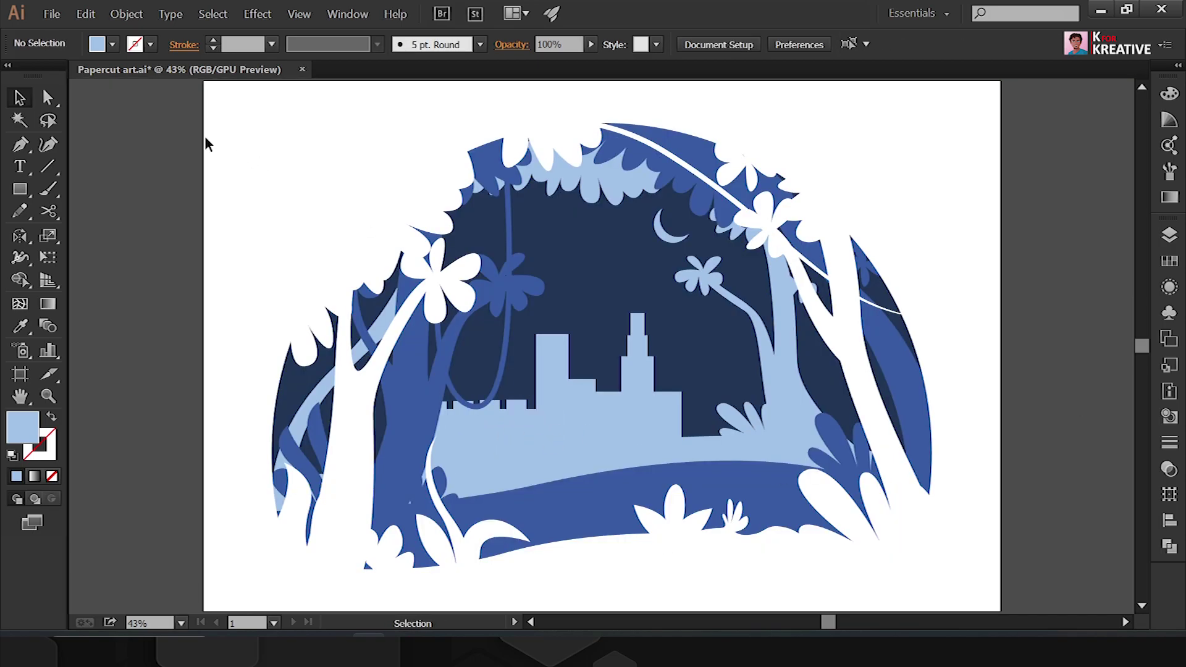
{"action": "left_click", "coordinate": [46, 13]}
Step: Bring in the Love Couple figure and move it to the centre of the scene
{"action": "mouse_move", "coordinate": [85, 87]}
{"action": "left_click", "coordinate": [423, 116]}
{"action": "double_click", "coordinate": [615, 263]}
{"action": "left_click", "coordinate": [615, 260]}
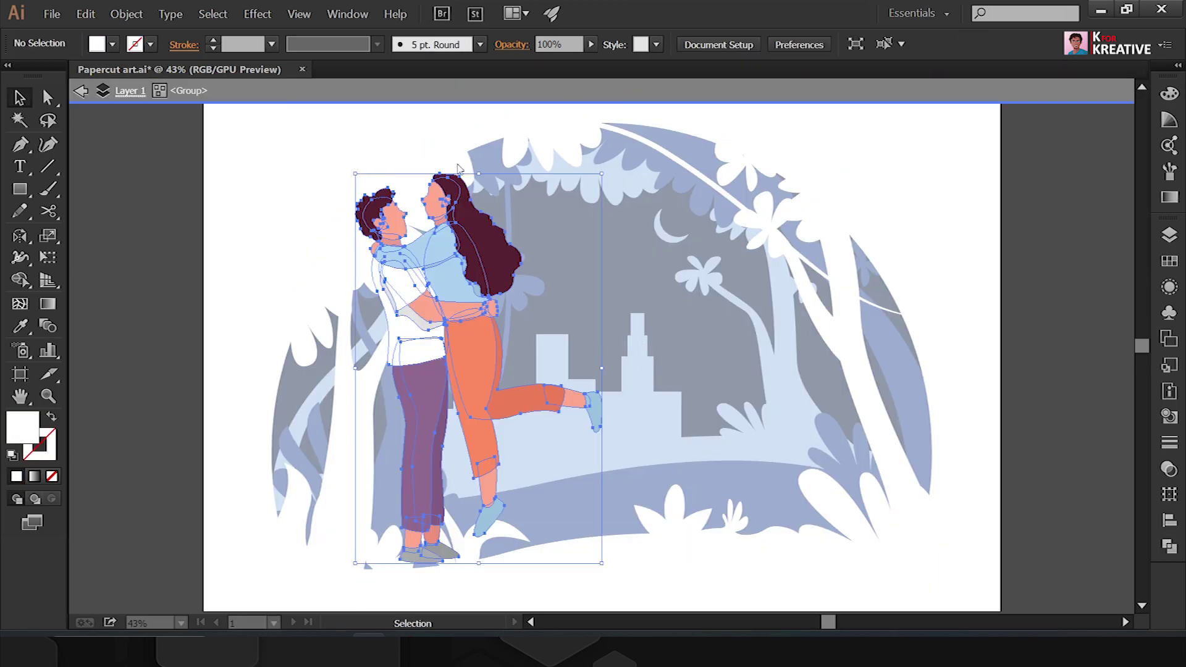
{"action": "left_click_drag", "start_coordinate": [469, 418], "coordinate": [613, 321]}
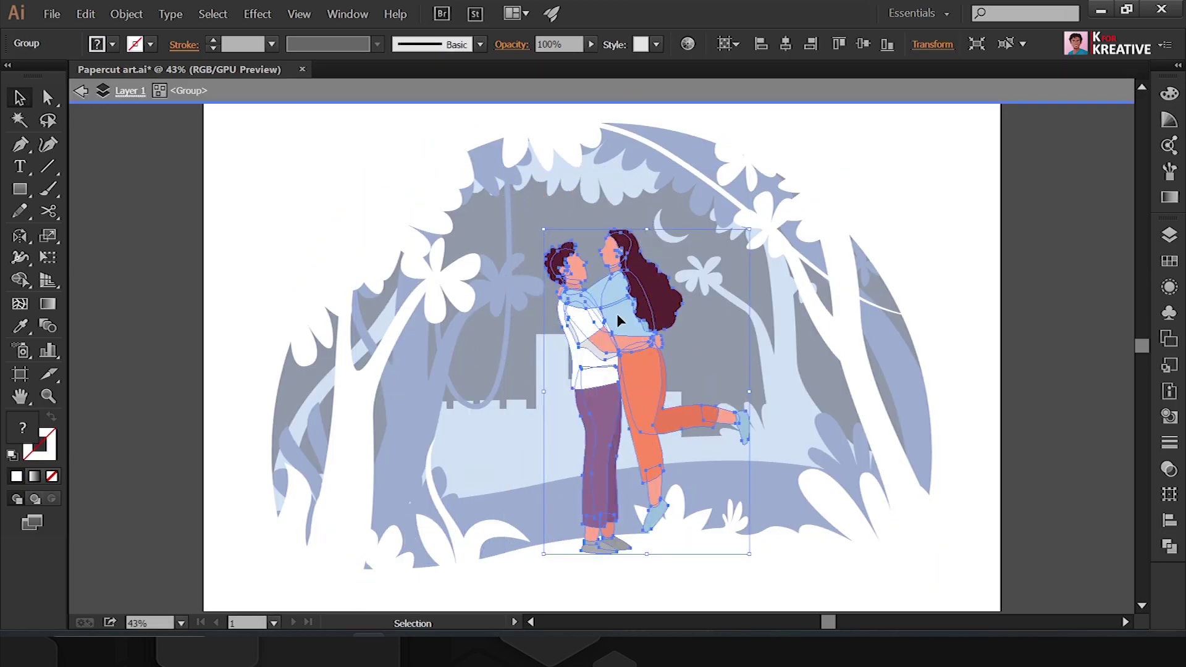
Step: Fill the couple white with the eyedropper and delete the stray oval by their feet
{"action": "key", "text": "i"}
{"action": "left_click", "coordinate": [379, 373]}
{"action": "key", "text": "v"}
{"action": "left_click", "coordinate": [1006, 337]}
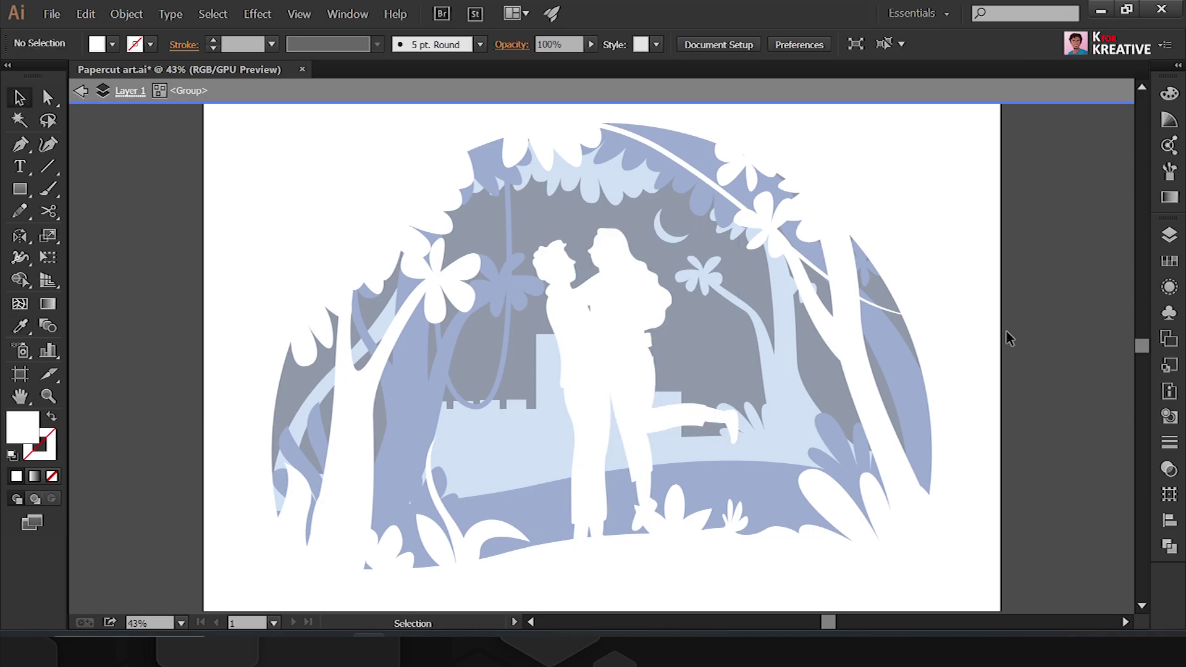
{"action": "left_click", "coordinate": [657, 524]}
{"action": "key", "text": "Delete"}
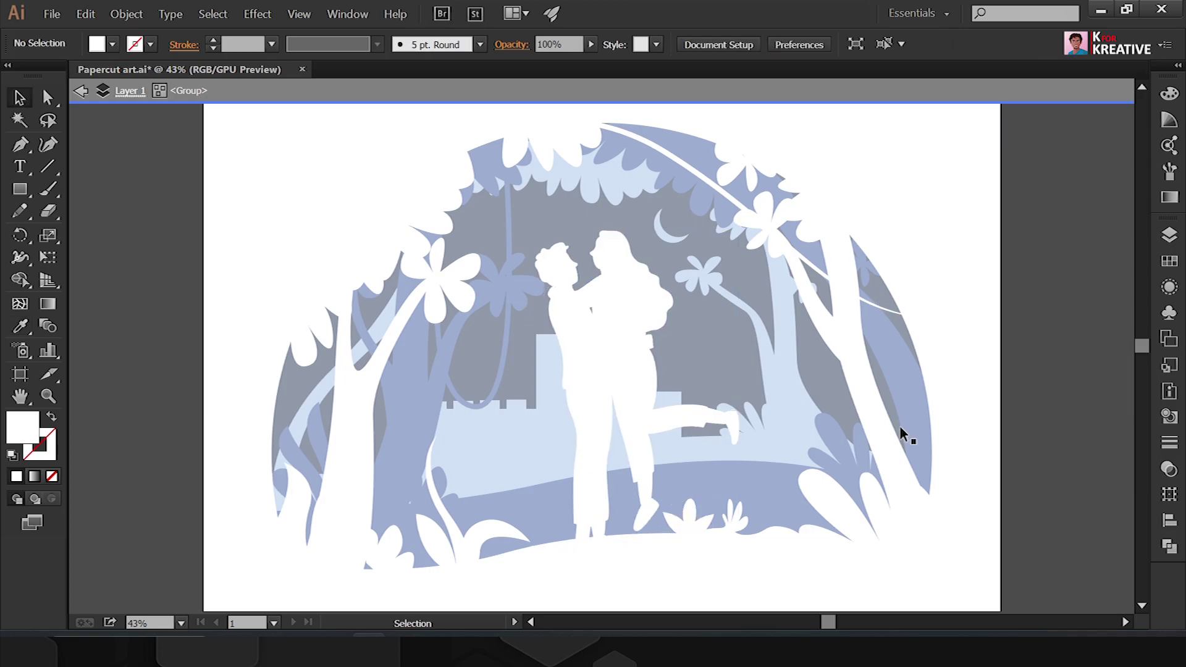
{"action": "key", "text": "ctrl+minus"}
Step: Move and resize the right tree together with its flowers and plants
{"action": "key", "text": "ctrl+r"}
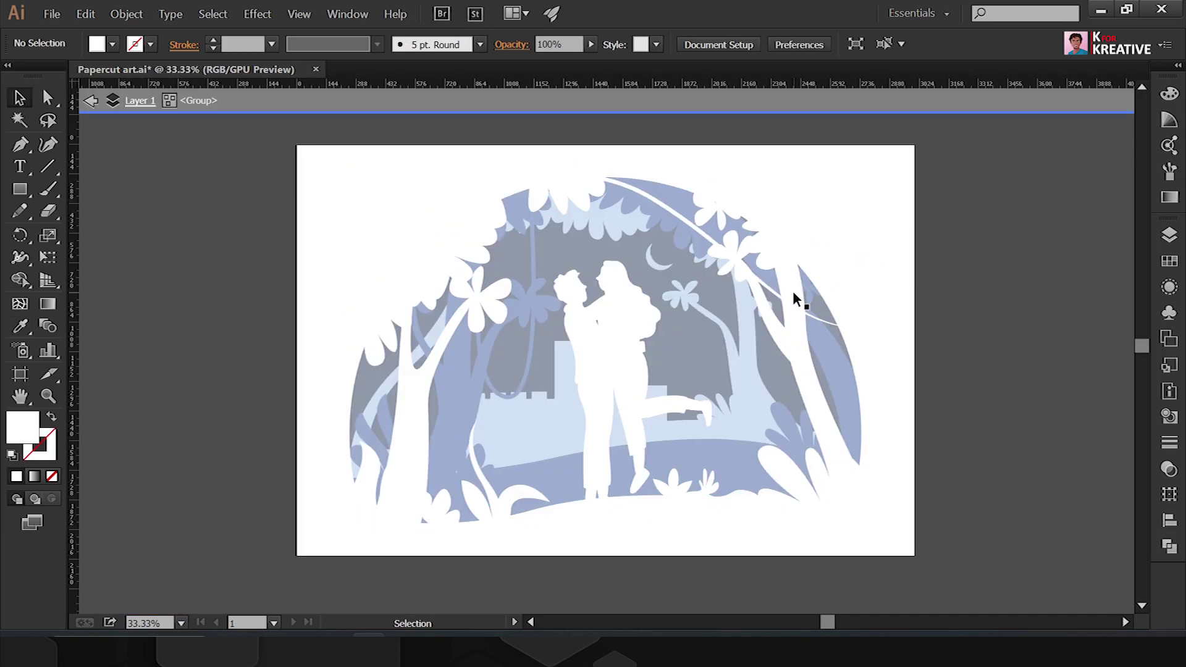
{"action": "left_click", "coordinate": [793, 293]}
{"action": "left_click_drag", "start_coordinate": [710, 144], "coordinate": [833, 413]}
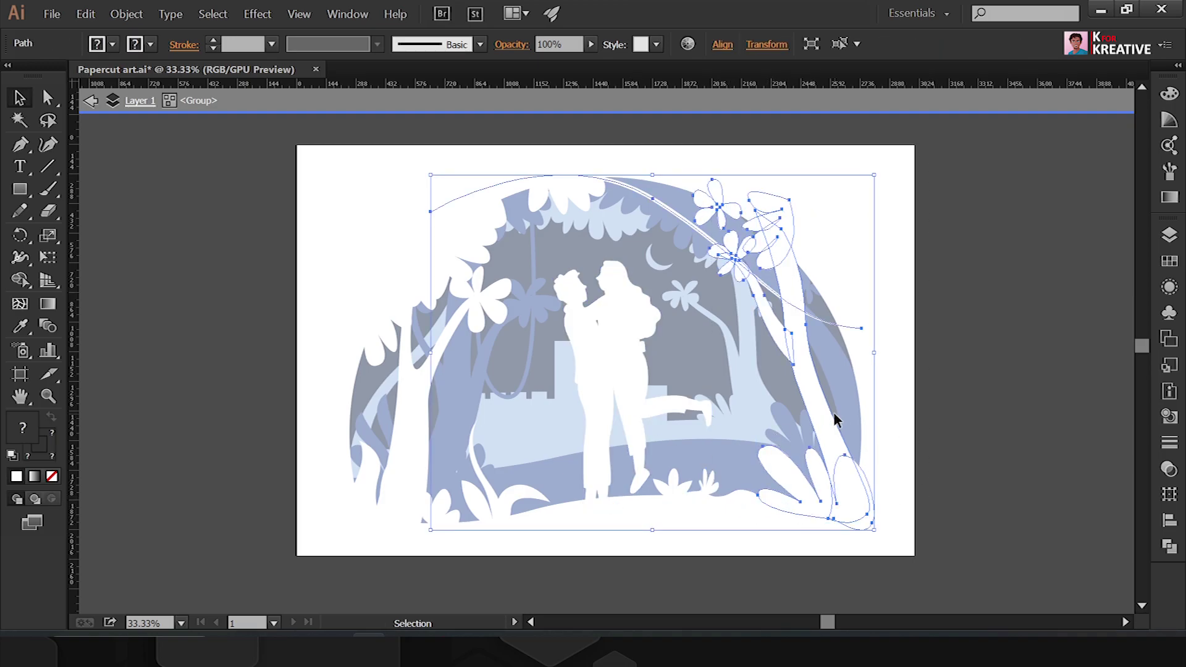
{"action": "left_click", "coordinate": [675, 211], "text": "shift"}
{"action": "left_click_drag", "start_coordinate": [914, 180], "coordinate": [905, 196]}
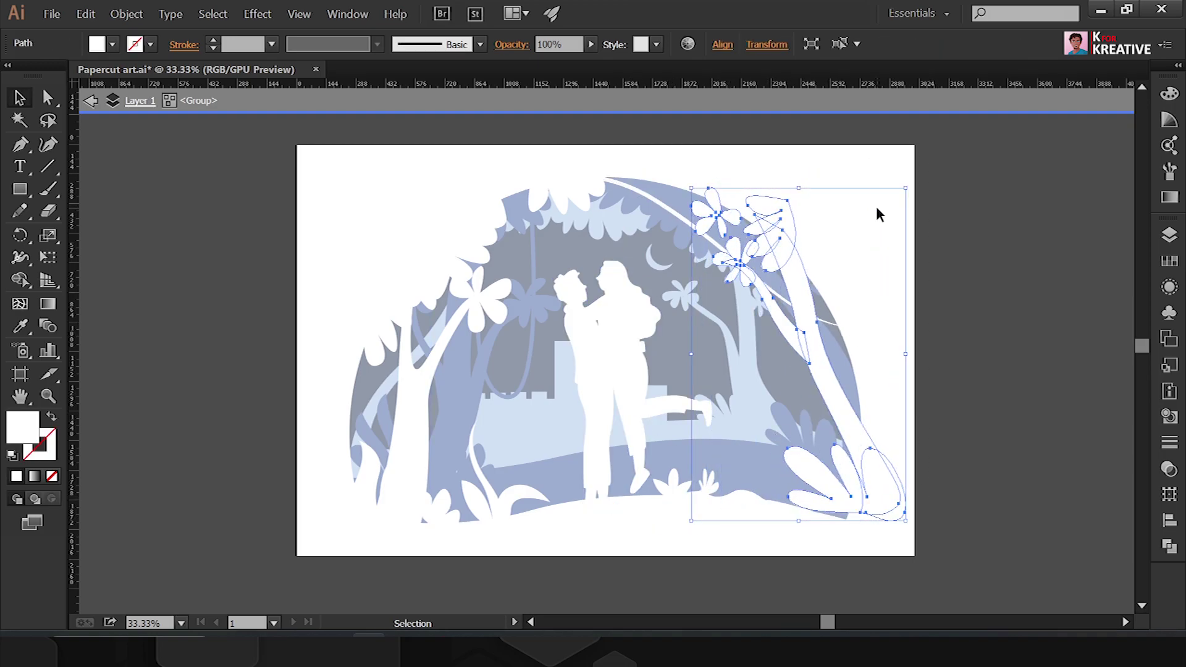
{"action": "left_click", "coordinate": [992, 355]}
Step: Rotate, scale and reposition a leaf near the flowers, undoing the last adjustment
{"action": "left_click", "coordinate": [769, 226]}
{"action": "mouse_move", "coordinate": [802, 198]}
{"action": "left_mouse_down"}
{"action": "mouse_move", "coordinate": [779, 253]}
{"action": "mouse_move", "coordinate": [723, 219]}
{"action": "left_mouse_up"}
{"action": "left_click", "coordinate": [879, 318]}
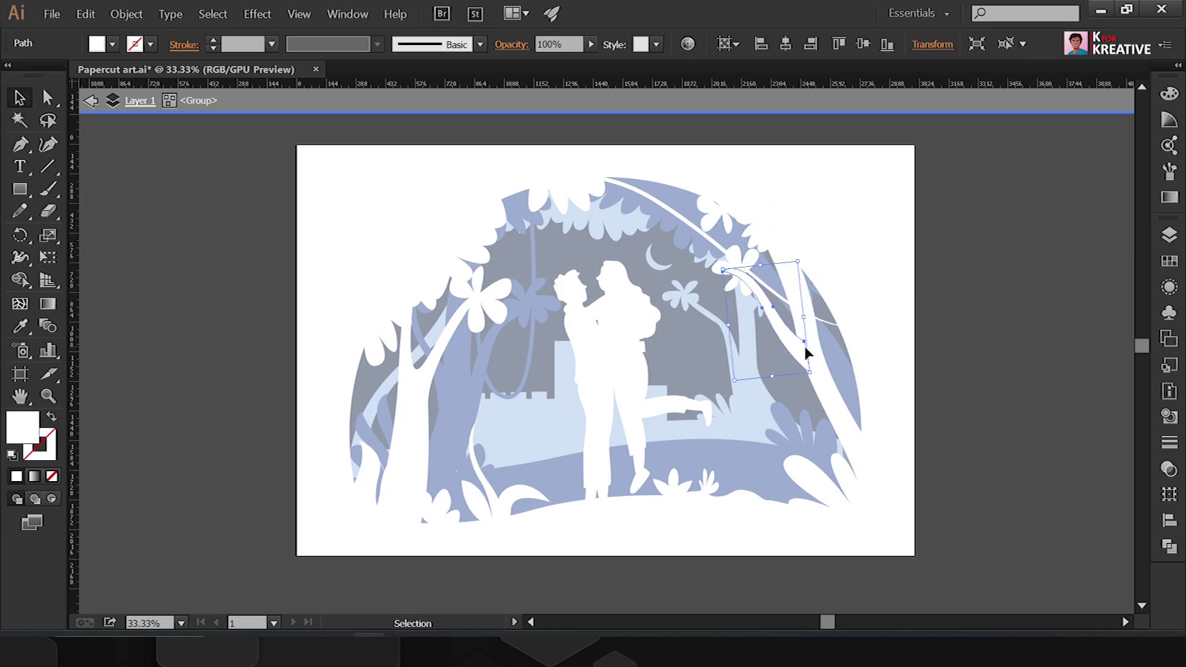
{"action": "left_click_drag", "start_coordinate": [805, 348], "coordinate": [881, 462]}
{"action": "key", "text": "a"}
{"action": "left_click", "coordinate": [834, 337]}
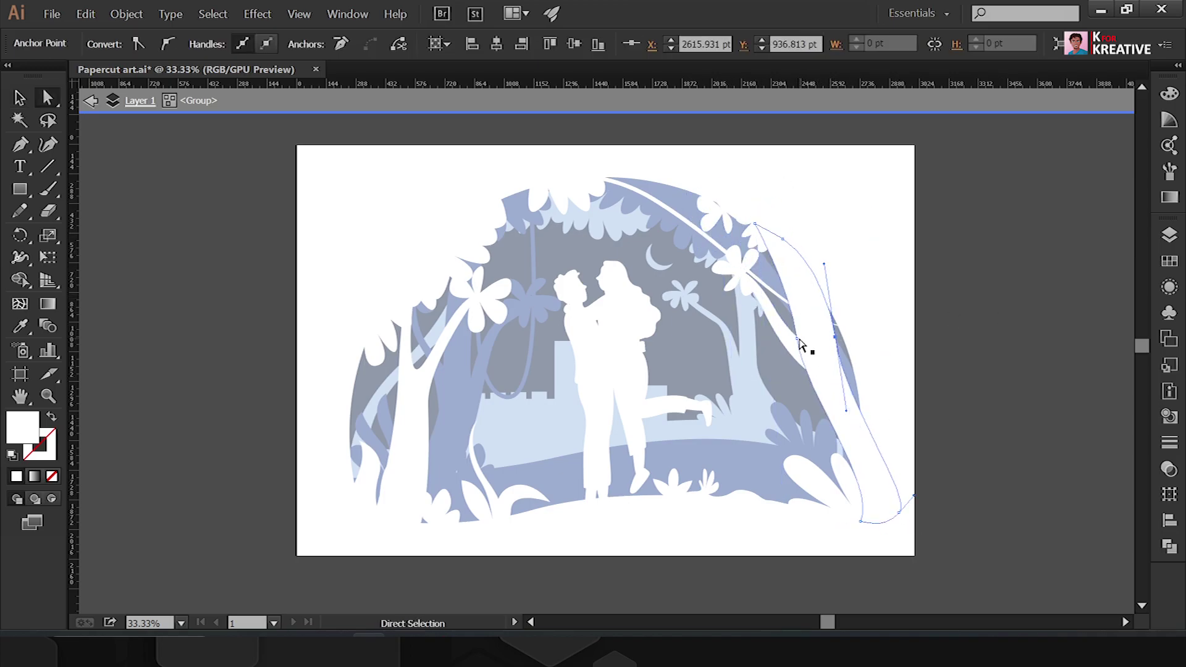
{"action": "key", "text": "v"}
{"action": "left_click_drag", "start_coordinate": [899, 502], "coordinate": [799, 344]}
{"action": "left_click_drag", "start_coordinate": [831, 259], "coordinate": [828, 247]}
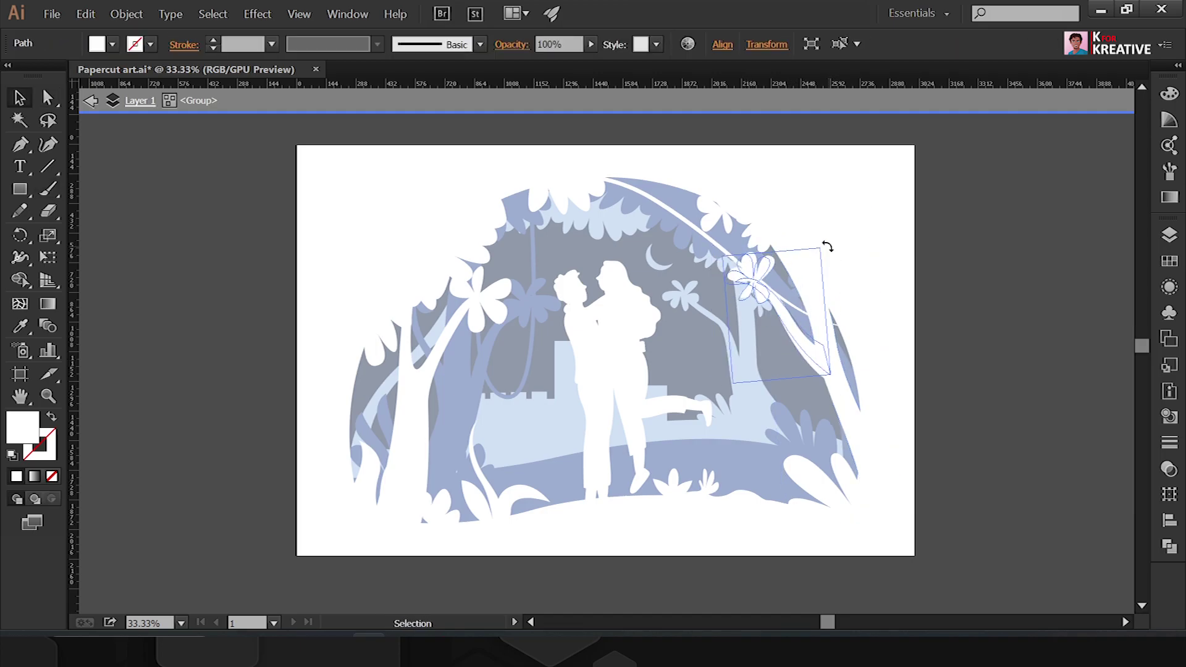
{"action": "key", "text": "ctrl+z"}
{"action": "key", "text": "ctrl+z"}
{"action": "key", "text": "ctrl+z"}
{"action": "key", "text": "a"}
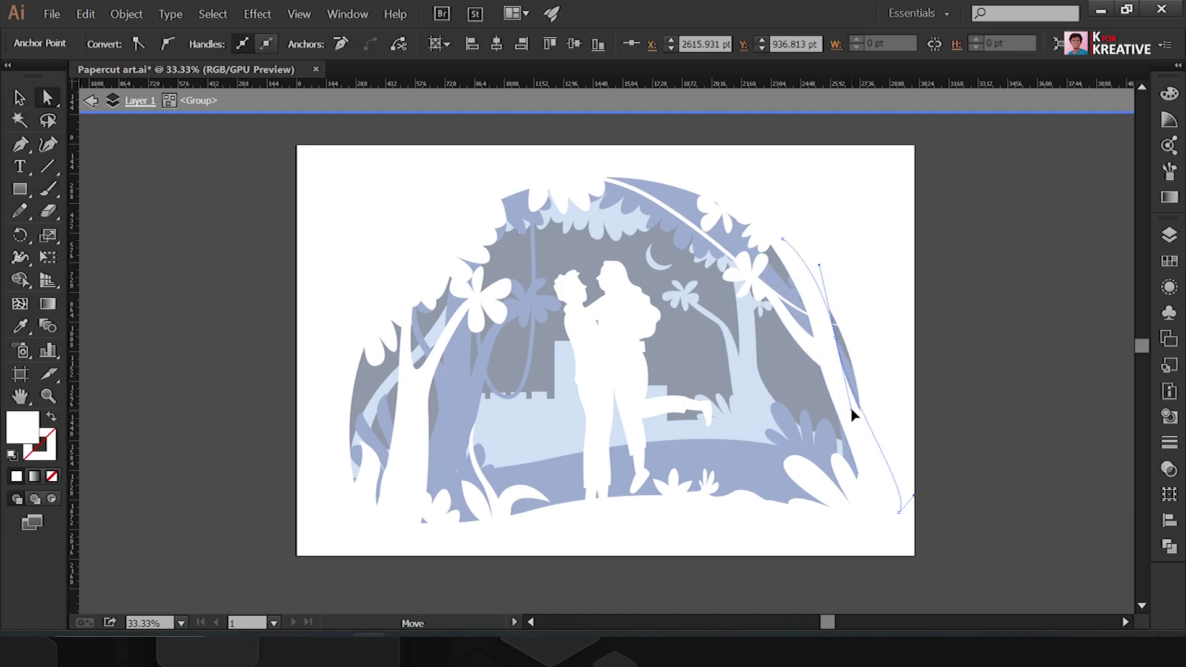
Step: Try moving the left tree and its flowered branch lower-left, then undo it
{"action": "left_click", "coordinate": [970, 390]}
{"action": "key", "text": "v"}
{"action": "left_click", "coordinate": [902, 516]}
{"action": "left_click", "coordinate": [967, 487]}
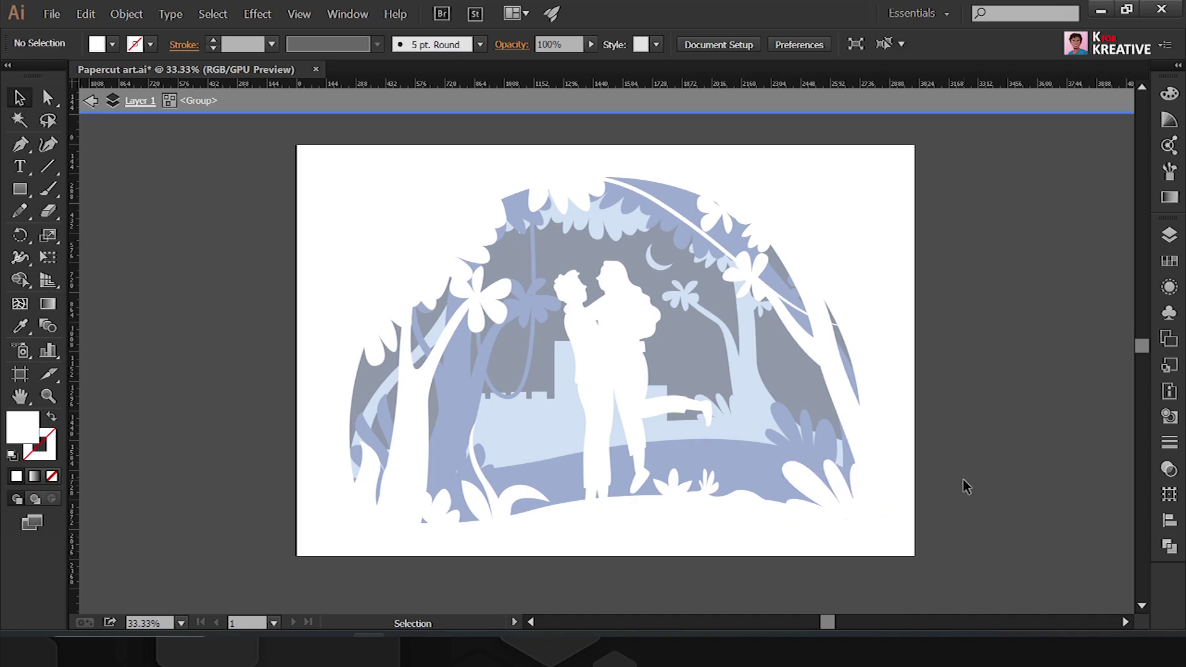
{"action": "left_click", "coordinate": [394, 434]}
{"action": "left_click", "coordinate": [487, 322], "text": "shift"}
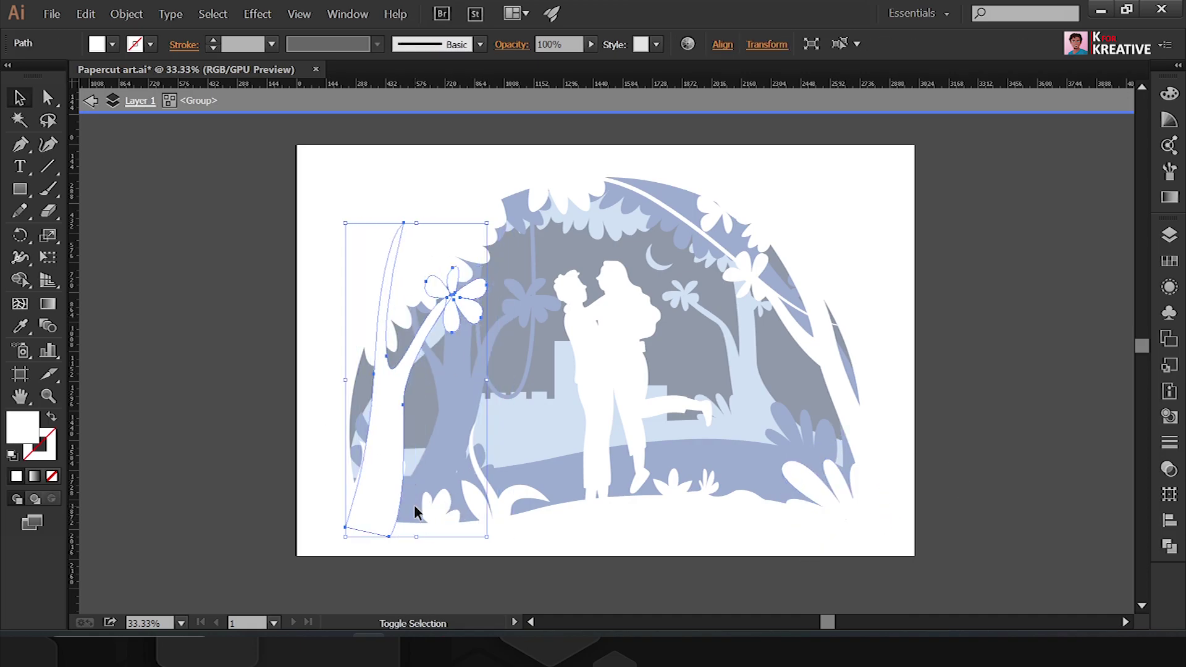
{"action": "left_click_drag", "start_coordinate": [414, 506], "coordinate": [362, 457]}
{"action": "right_click", "coordinate": [370, 474]}
{"action": "key", "text": "Escape"}
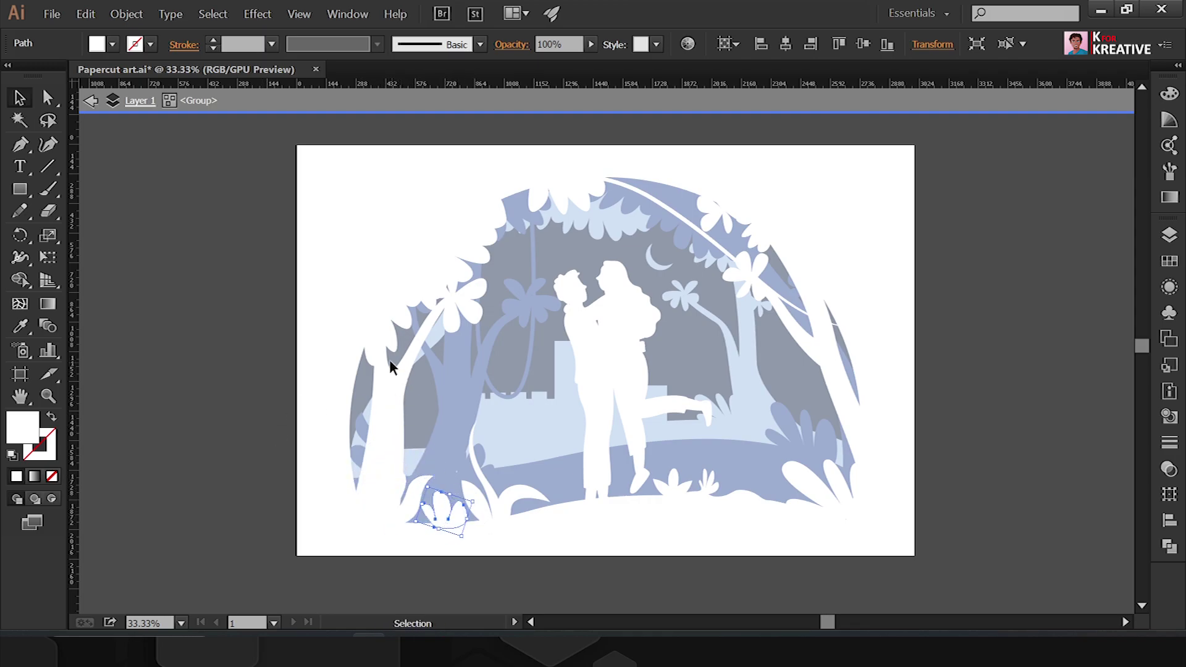
Step: Move the large white palm leaf over the canopy and adjust the left trunk's anchors
{"action": "left_click_drag", "start_coordinate": [390, 361], "coordinate": [497, 230]}
{"action": "key", "text": "ctrl+shift+a"}
{"action": "key", "text": "a"}
{"action": "left_click", "coordinate": [418, 339]}
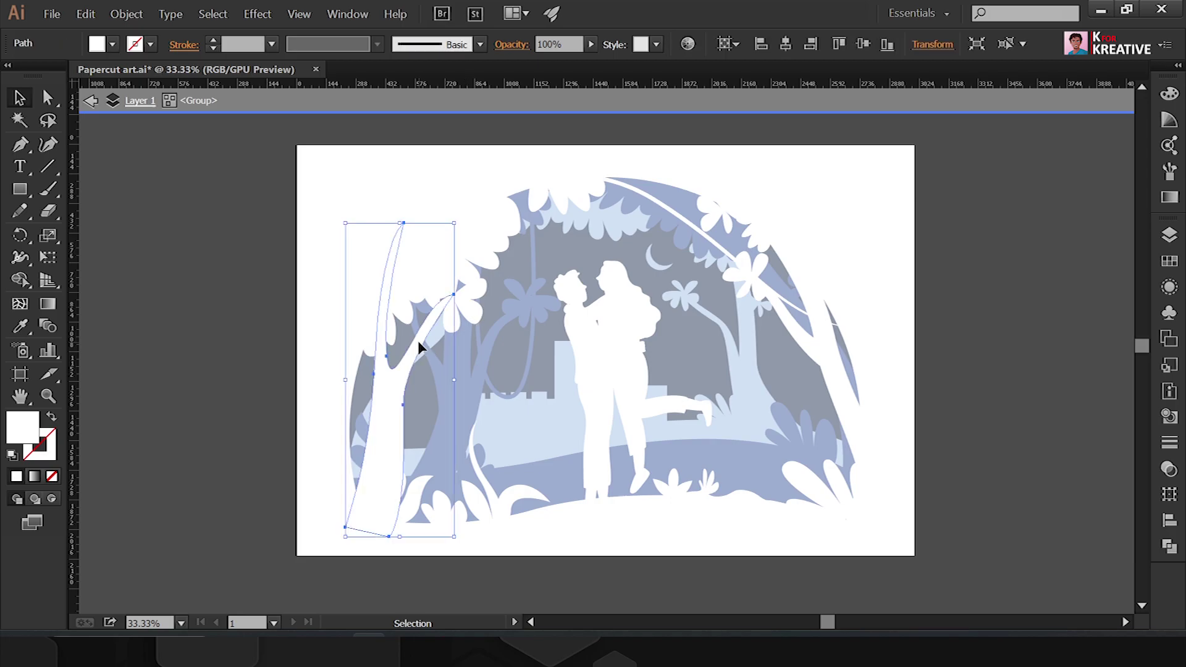
{"action": "left_click", "coordinate": [454, 295]}
{"action": "left_click", "coordinate": [405, 424]}
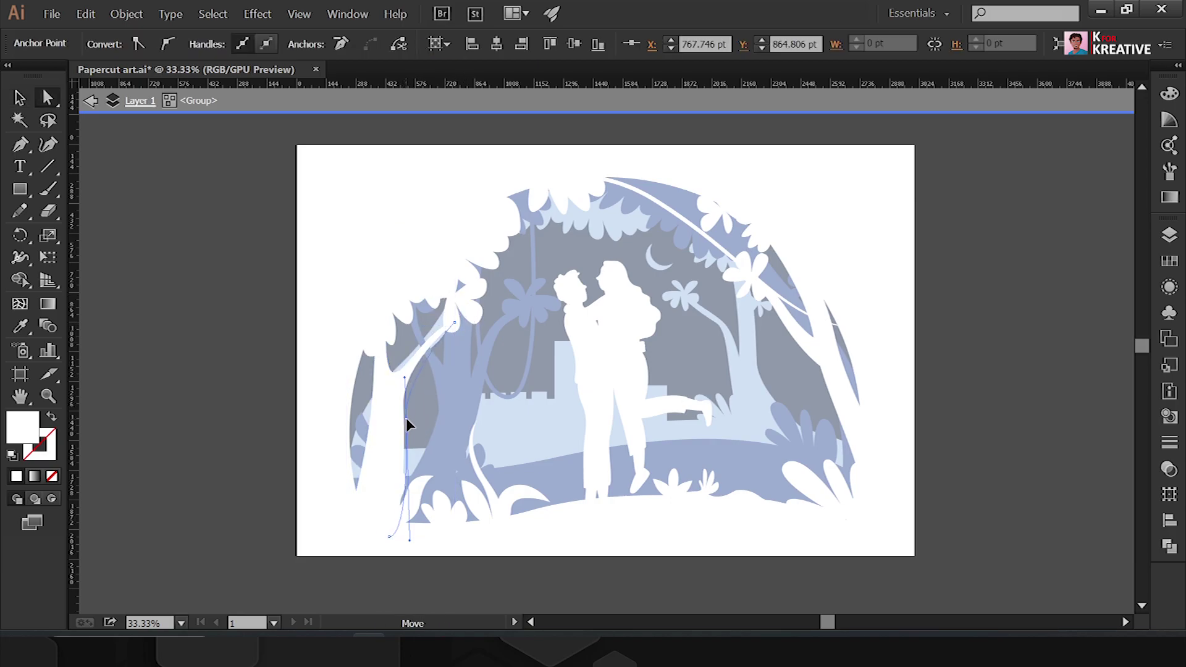
{"action": "key", "text": "v"}
{"action": "left_click", "coordinate": [275, 217]}
Step: Shrink the couple slightly, undoing a trial clockwise rotation
{"action": "left_click", "coordinate": [676, 389]}
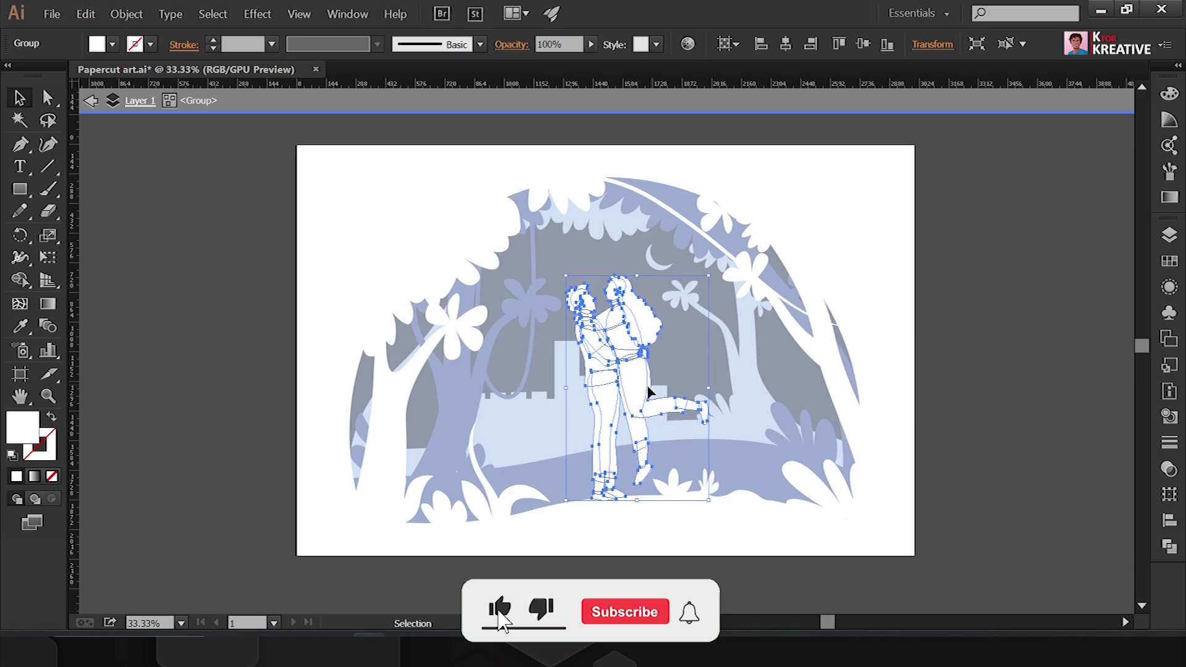
{"action": "left_click_drag", "start_coordinate": [563, 278], "coordinate": [570, 278]}
{"action": "scroll", "coordinate": [657, 432], "scroll_direction": "up", "scroll_amount": 2}
{"action": "scroll", "coordinate": [720, 389], "scroll_direction": "down", "scroll_amount": 3}
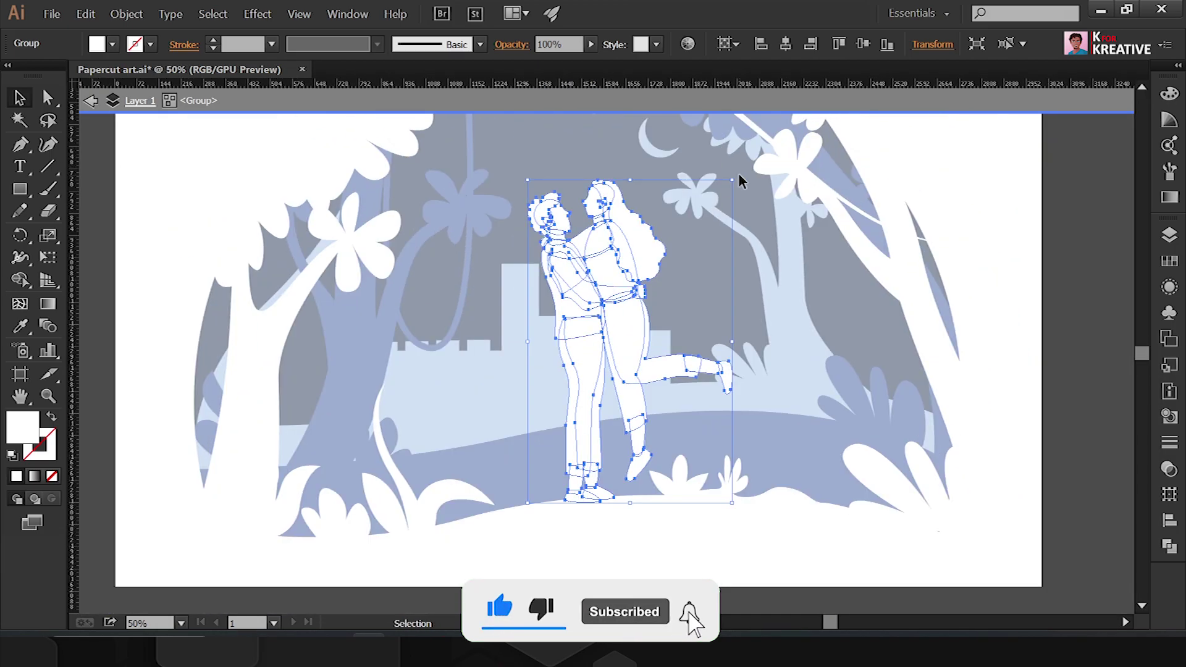
{"action": "left_click_drag", "start_coordinate": [740, 178], "coordinate": [751, 181]}
{"action": "key", "text": "ctrl+z"}
Step: Edit the man's legs inside the couple group, then fit the artboard in view
{"action": "double_click", "coordinate": [602, 469]}
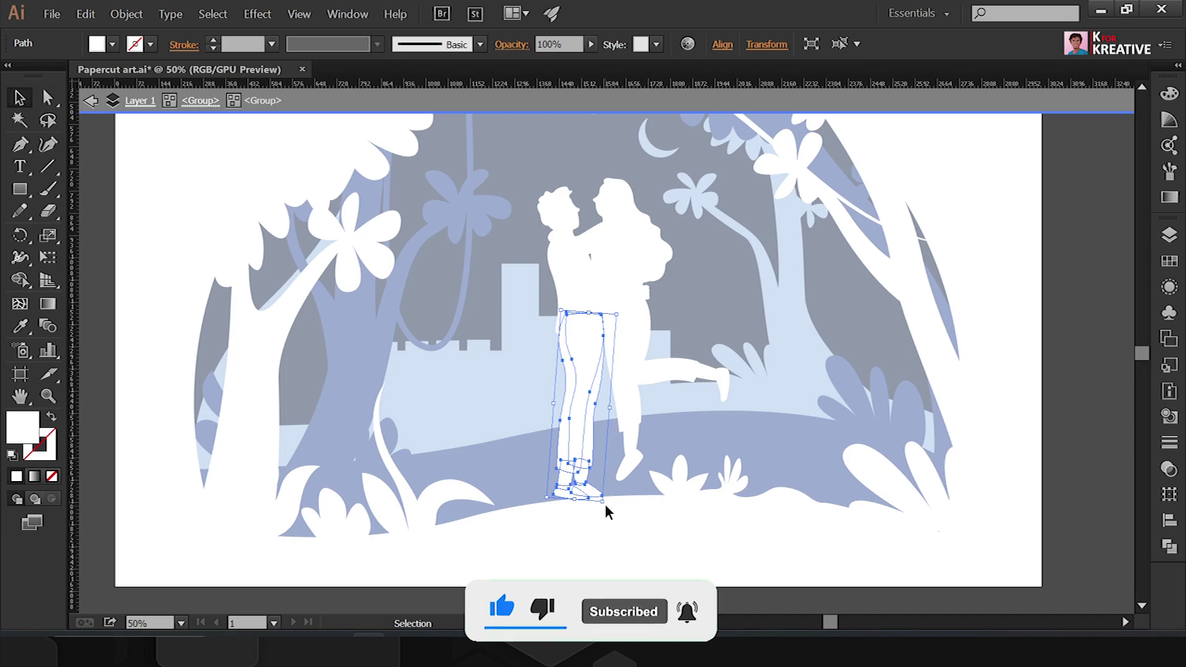
{"action": "double_click", "coordinate": [636, 494]}
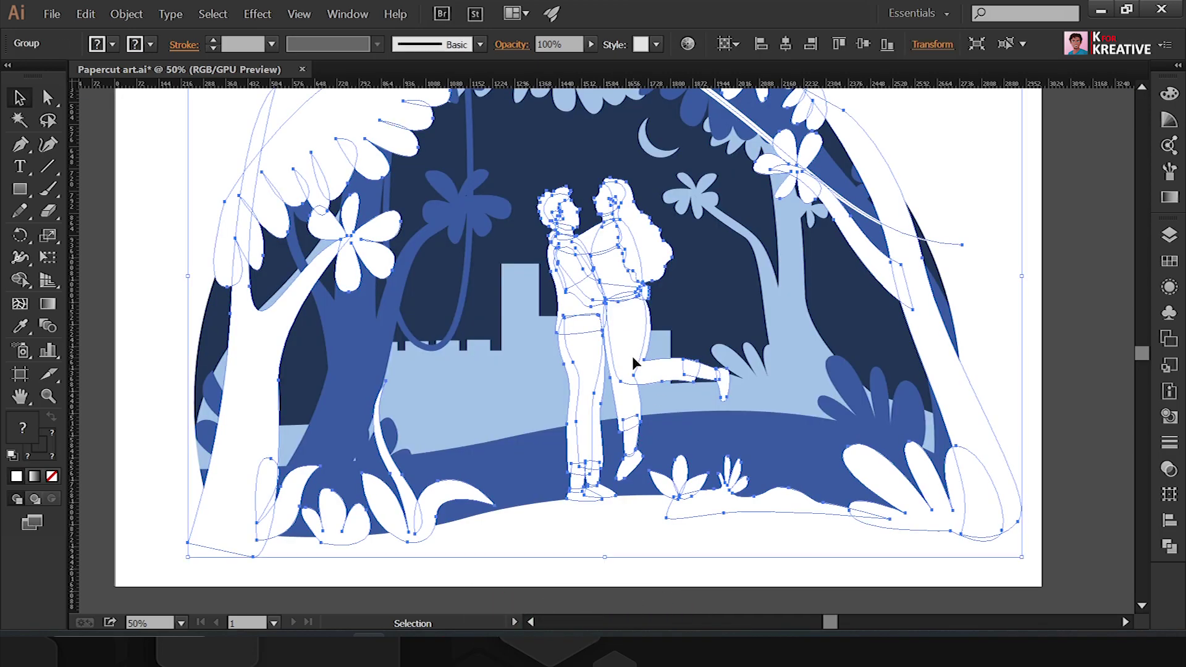
{"action": "left_click", "coordinate": [632, 356]}
{"action": "left_click", "coordinate": [1059, 304]}
{"action": "key", "text": "ctrl+0"}
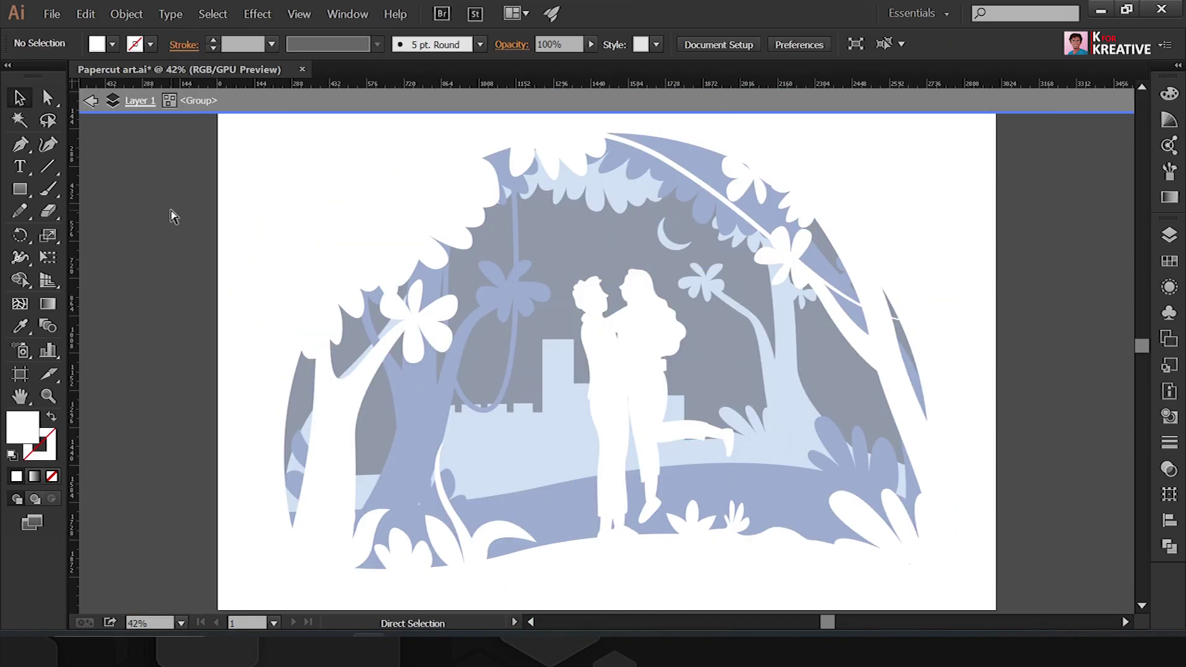
Step: Inside the front tree group, move the left treetop flower down onto its branch
{"action": "double_click", "coordinate": [173, 216]}
{"action": "double_click", "coordinate": [513, 287]}
{"action": "left_click", "coordinate": [513, 287]}
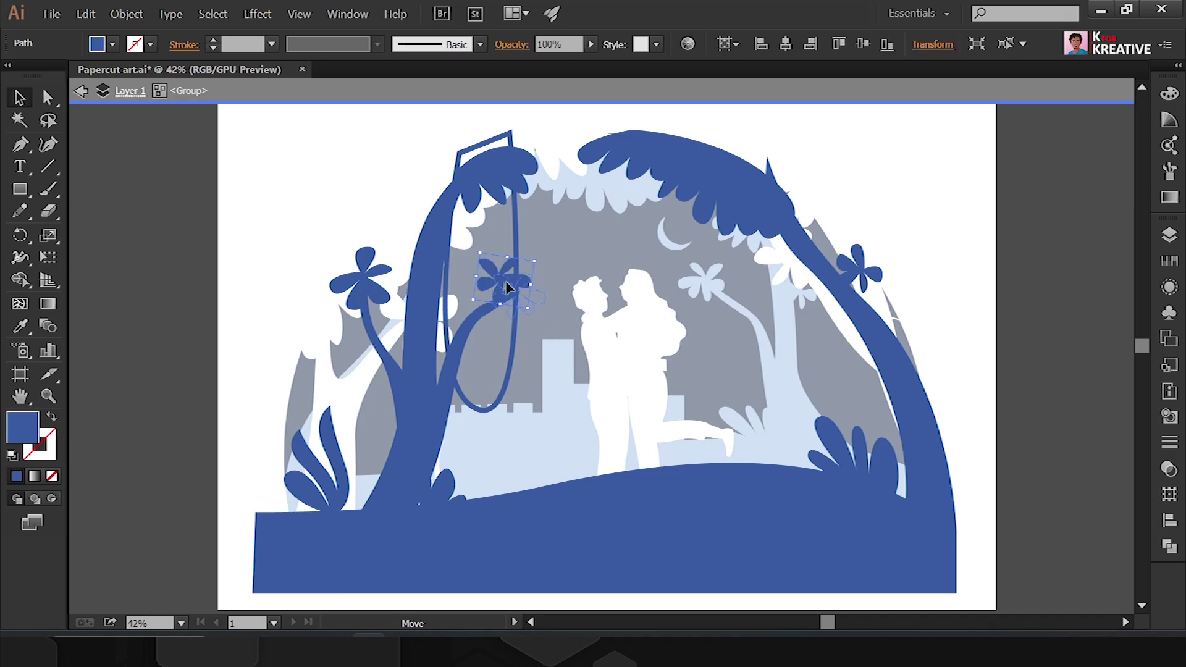
{"action": "left_click", "coordinate": [167, 272]}
{"action": "left_click", "coordinate": [366, 277]}
{"action": "left_click_drag", "start_coordinate": [365, 276], "coordinate": [368, 322]}
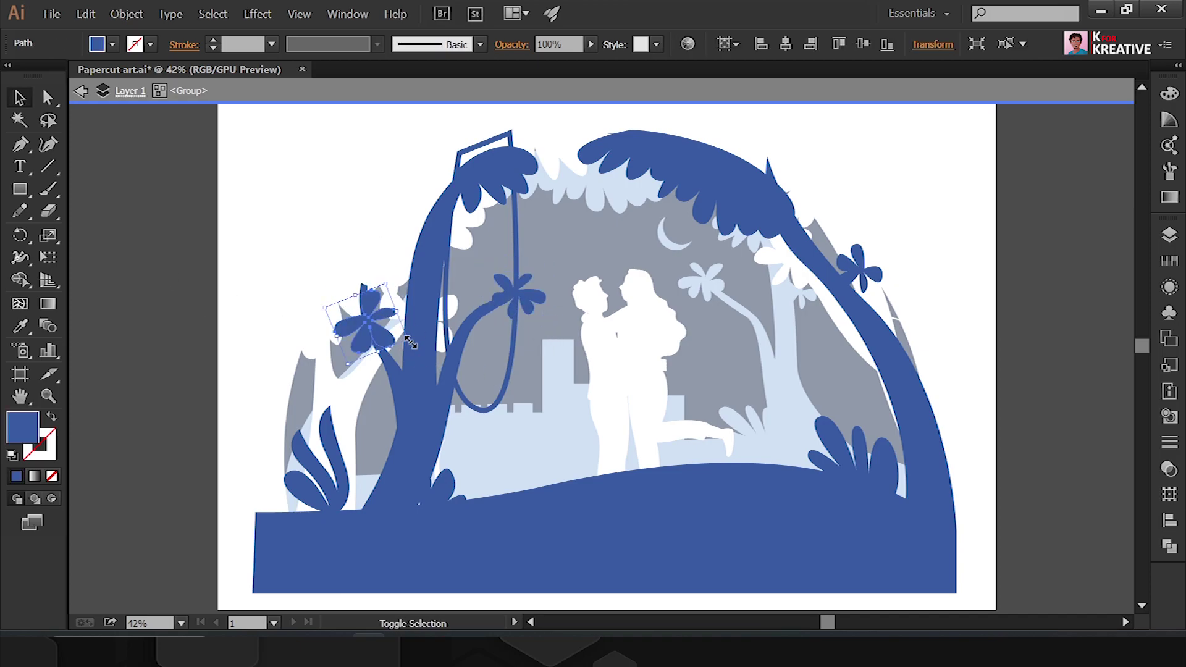
Step: Move the lower-left bush beside the tree trunk and rotate the bottom-centre stem plant slightly clockwise
{"action": "left_click", "coordinate": [332, 451]}
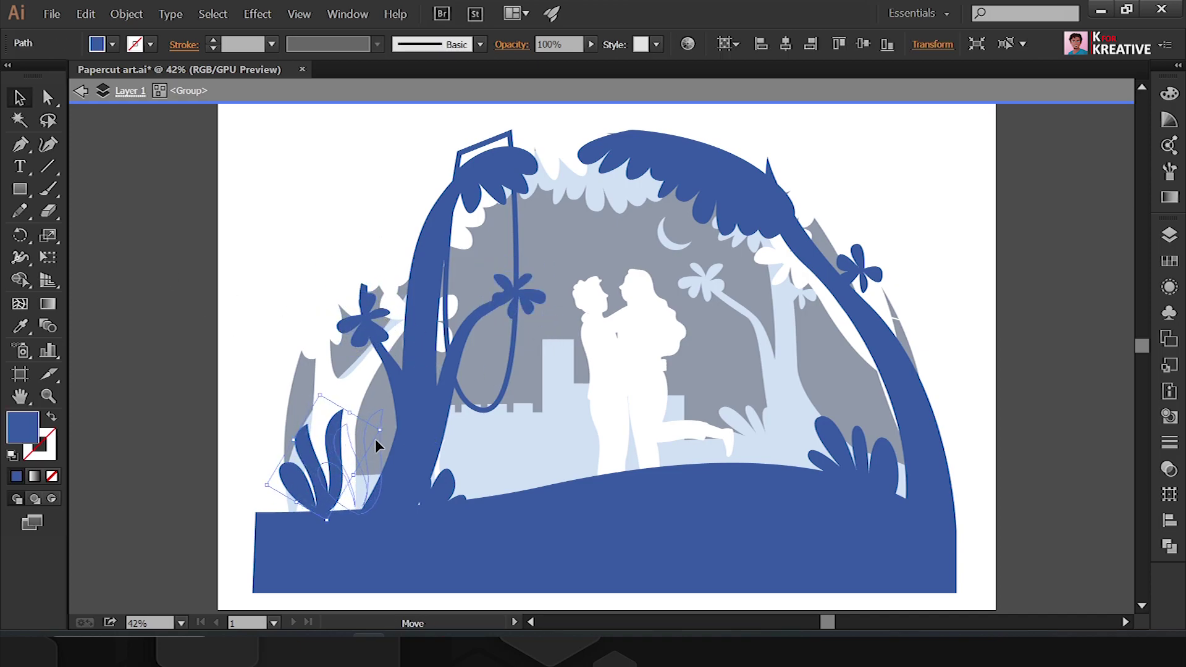
{"action": "left_click_drag", "start_coordinate": [376, 444], "coordinate": [434, 449]}
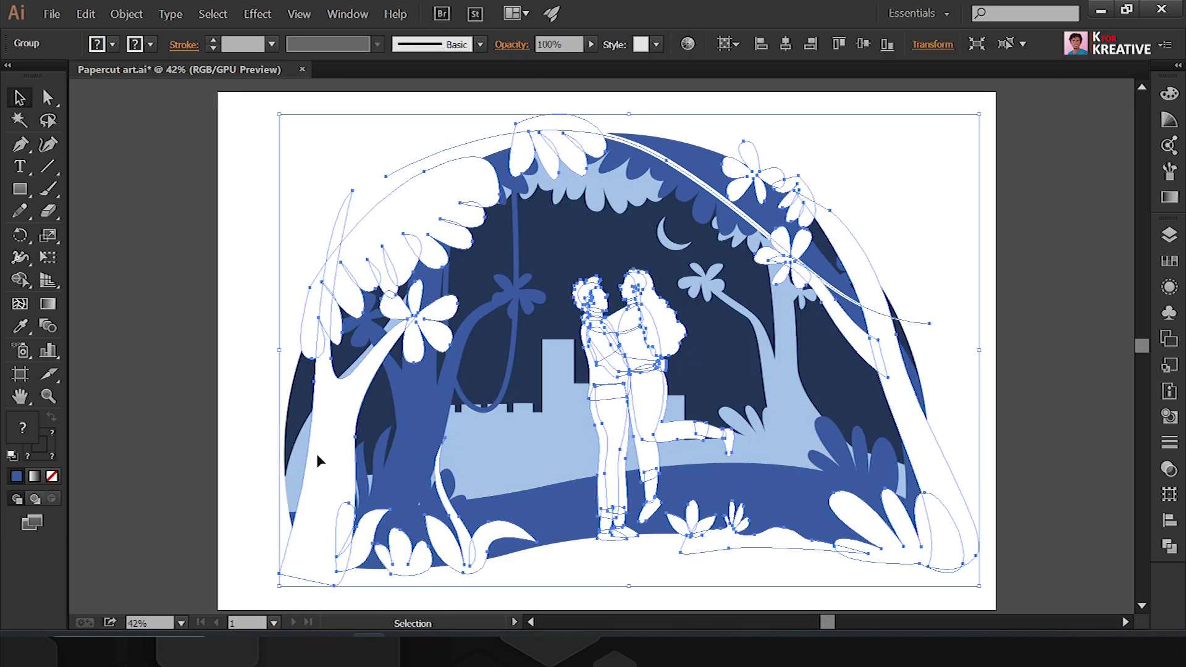
{"action": "left_click", "coordinate": [317, 453]}
{"action": "left_click", "coordinate": [365, 532], "text": "shift"}
{"action": "left_click", "coordinate": [440, 351], "text": "shift"}
{"action": "left_click", "coordinate": [446, 488]}
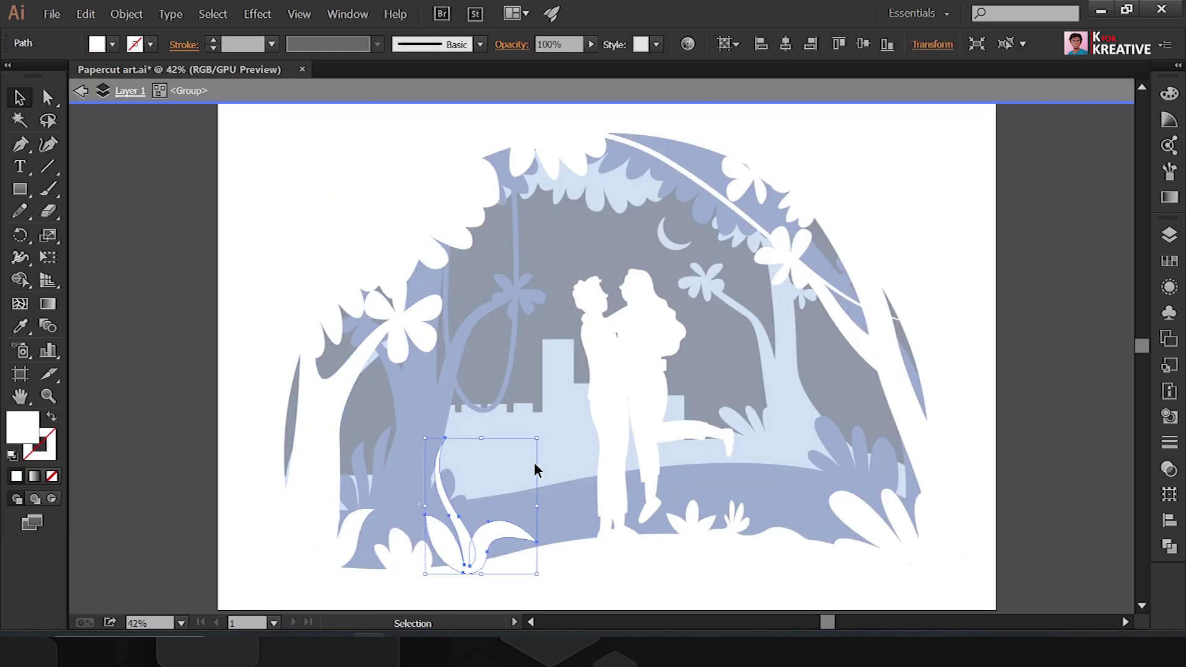
{"action": "left_click_drag", "start_coordinate": [543, 435], "coordinate": [556, 449]}
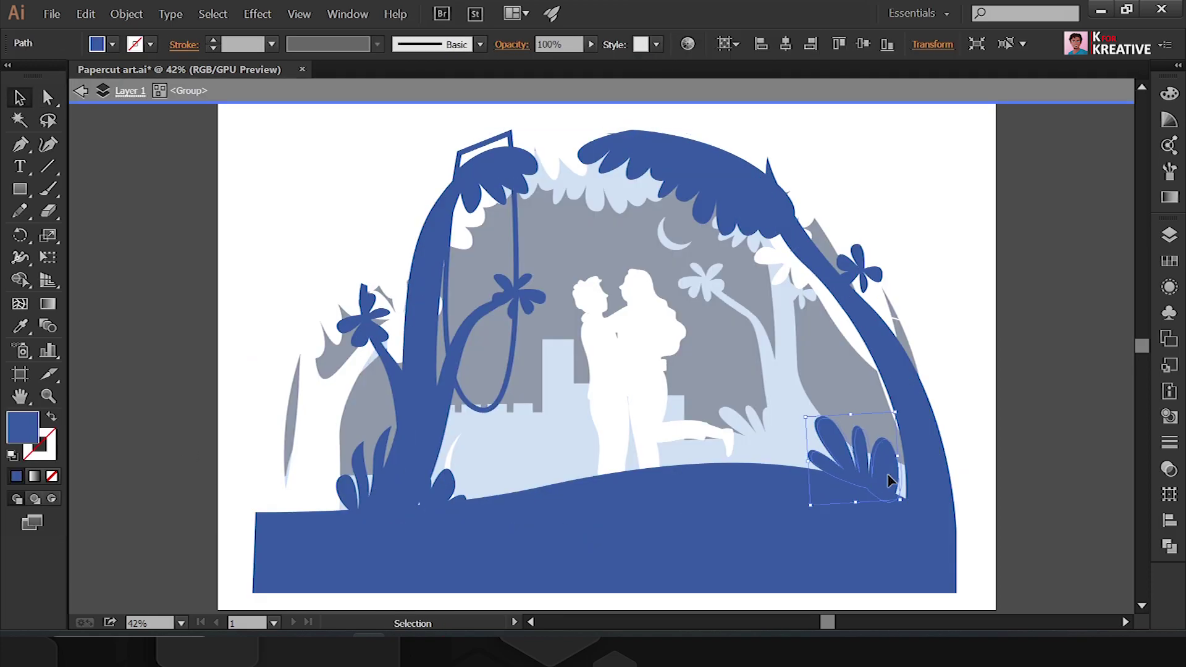
Step: Shift the right tree trunk up and left, and rotate the leaf cluster clockwise with Free Transform
{"action": "left_click", "coordinate": [896, 385]}
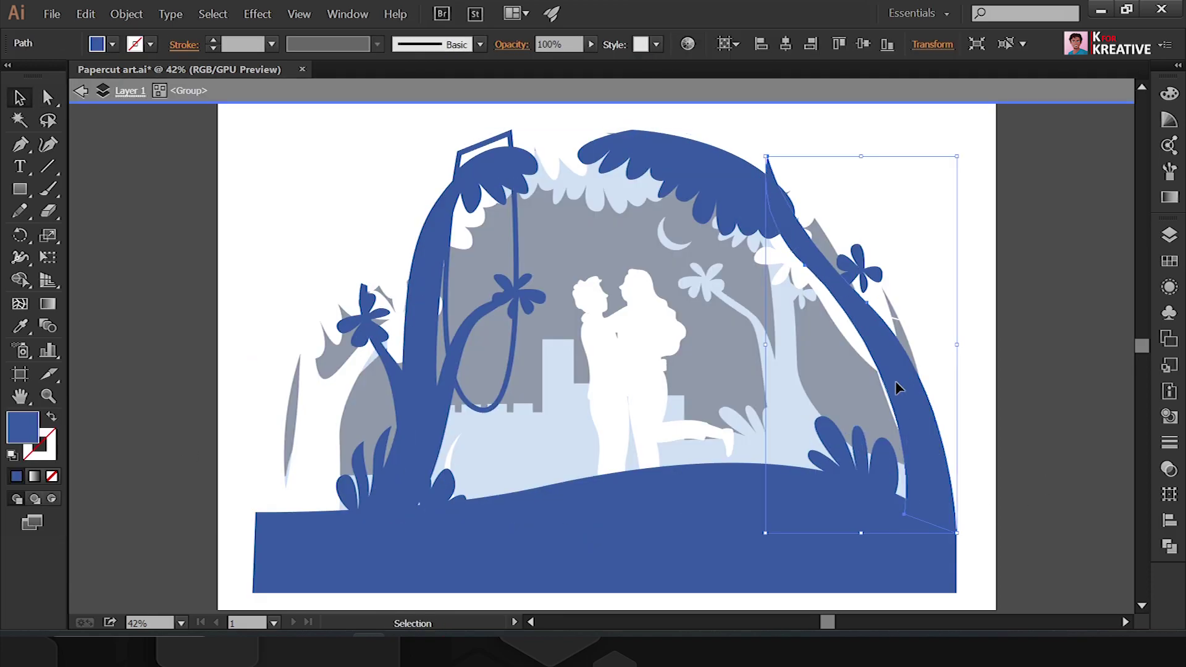
{"action": "left_click_drag", "start_coordinate": [895, 381], "coordinate": [874, 369]}
{"action": "left_click", "coordinate": [860, 476]}
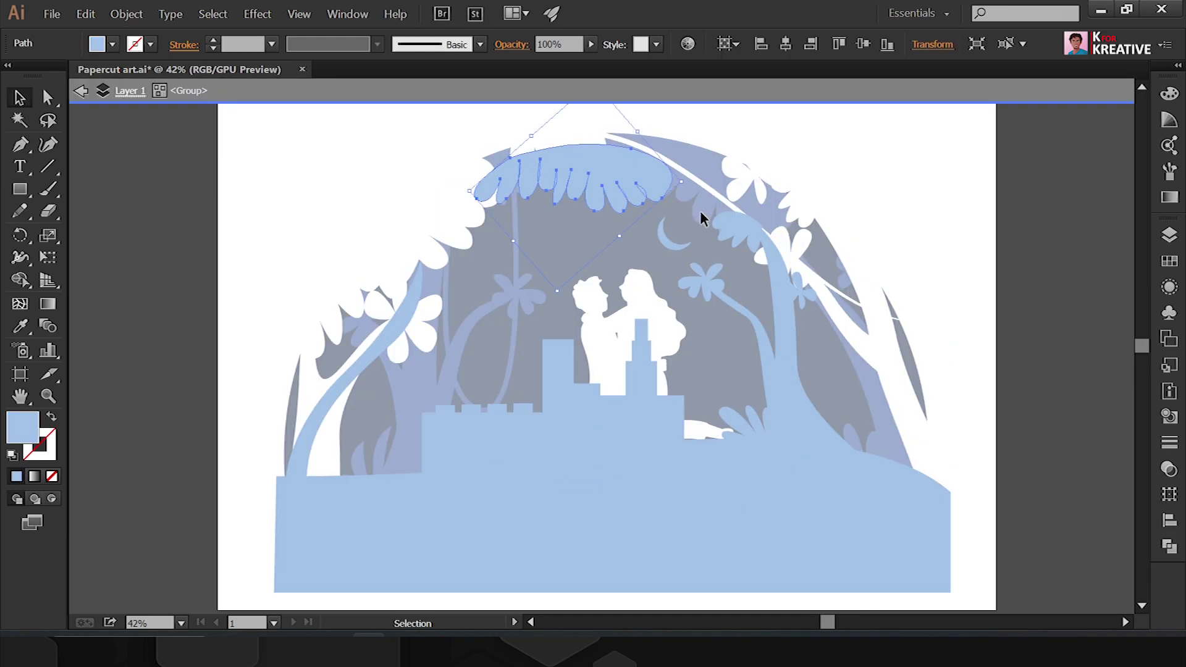
{"action": "left_click", "coordinate": [20, 281]}
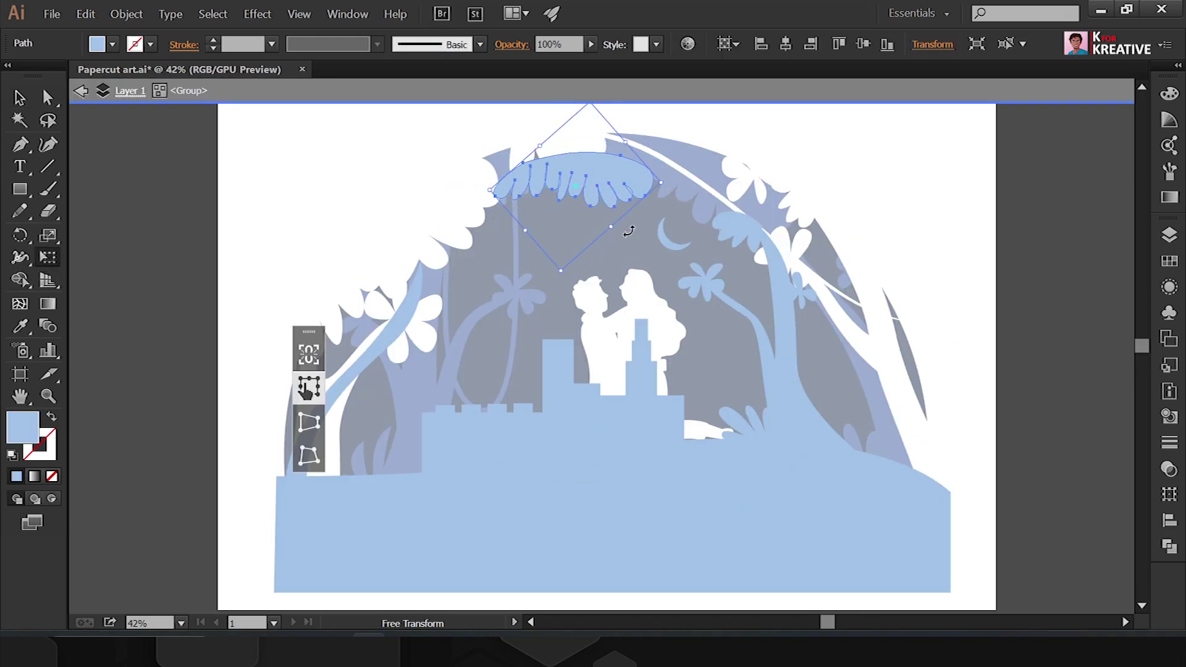
{"action": "left_click_drag", "start_coordinate": [676, 184], "coordinate": [693, 166]}
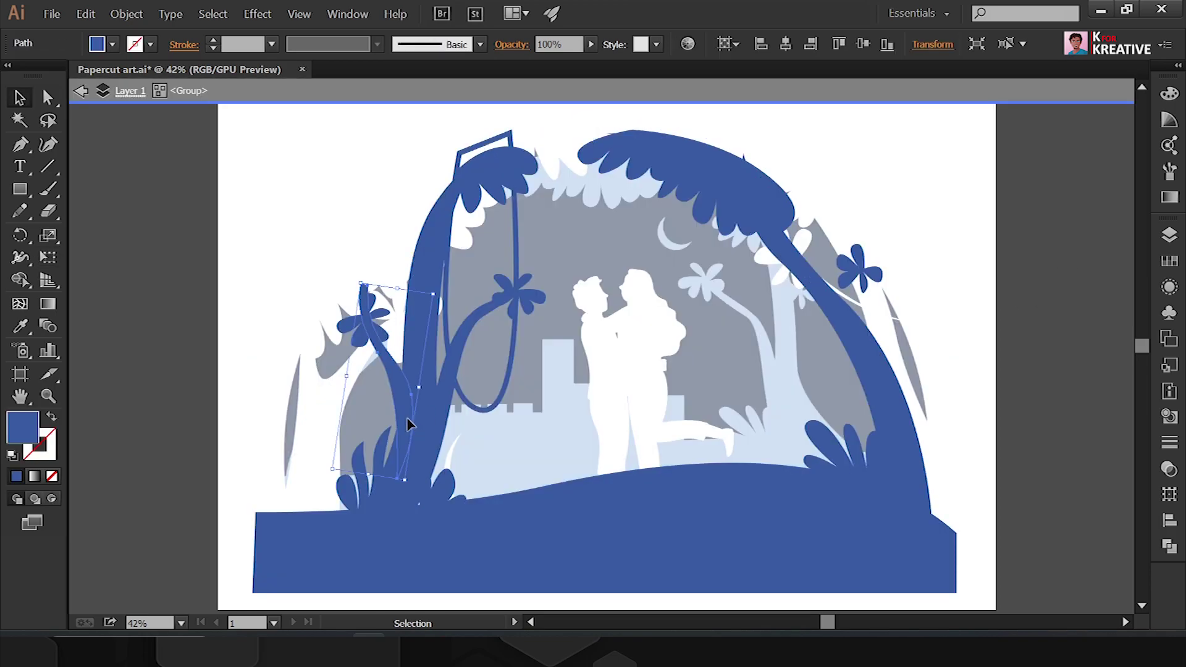
Step: Adjust an anchor on the left plant's stem and rotate its flower cluster upright
{"action": "key", "text": "ctrl+plus"}
{"action": "key", "text": "ctrl+plus"}
{"action": "key", "text": "a"}
{"action": "left_click", "coordinate": [530, 457]}
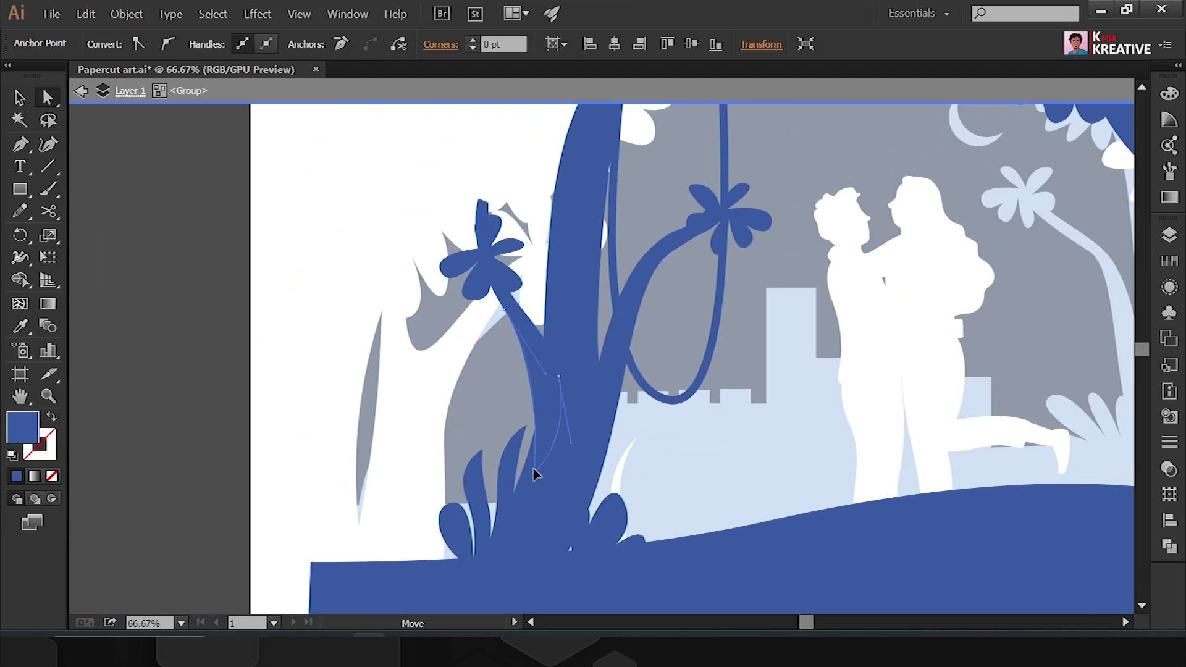
{"action": "key", "text": "v"}
{"action": "left_click", "coordinate": [482, 260]}
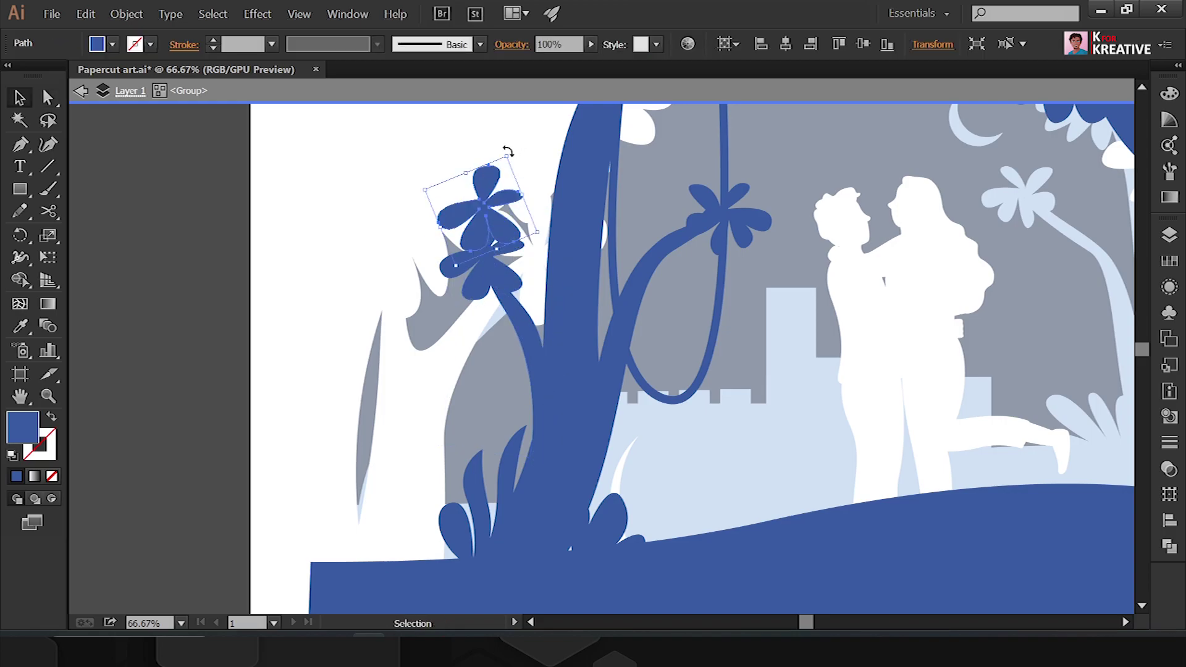
{"action": "left_click_drag", "start_coordinate": [524, 157], "coordinate": [574, 201]}
{"action": "left_click", "coordinate": [215, 276]}
Step: Exit isolation mode and view the whole artboard with the Layers panel showing
{"action": "left_click", "coordinate": [181, 623]}
{"action": "left_click", "coordinate": [223, 604]}
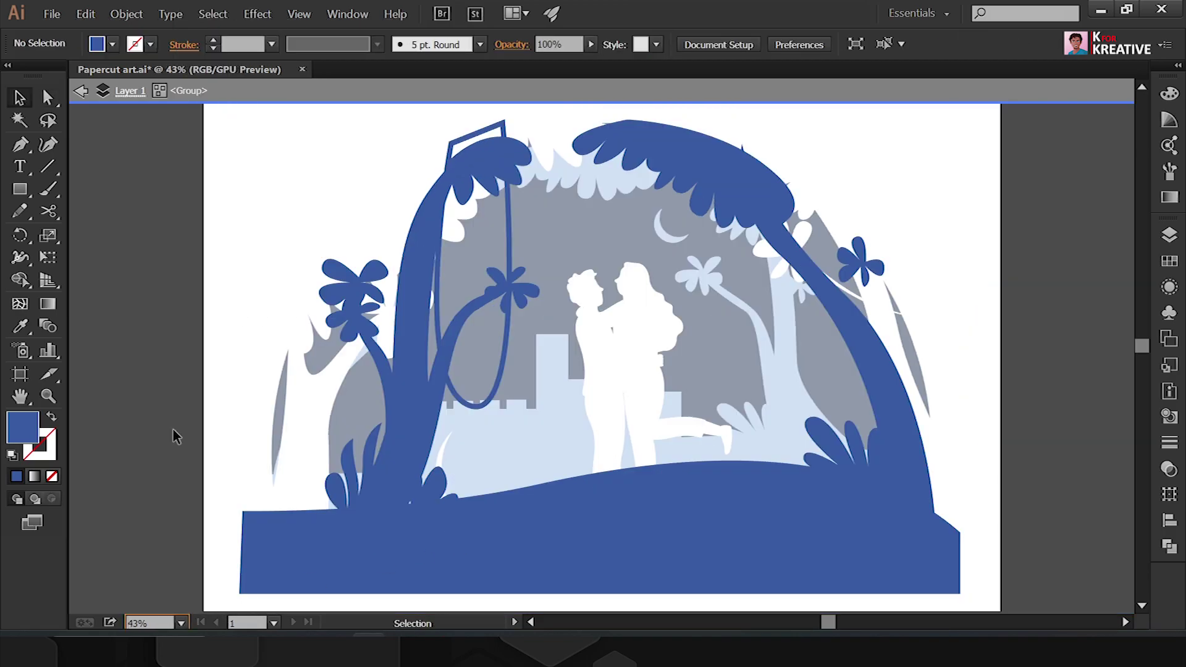
{"action": "left_click", "coordinate": [668, 309]}
{"action": "double_click", "coordinate": [1011, 272]}
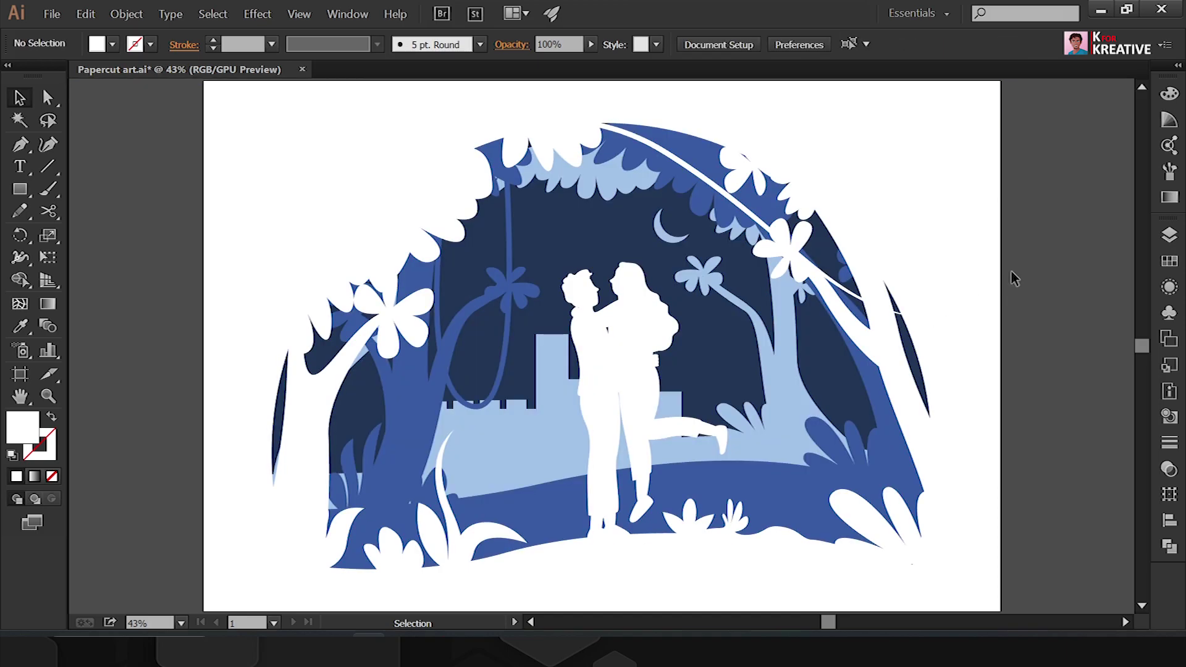
{"action": "key", "text": "ctrl+minus"}
{"action": "key", "text": "F7"}
{"action": "left_click", "coordinate": [1121, 286]}
Step: Fill the buildings and ground group black and apply a Gaussian Blur to it
{"action": "left_click", "coordinate": [1121, 342]}
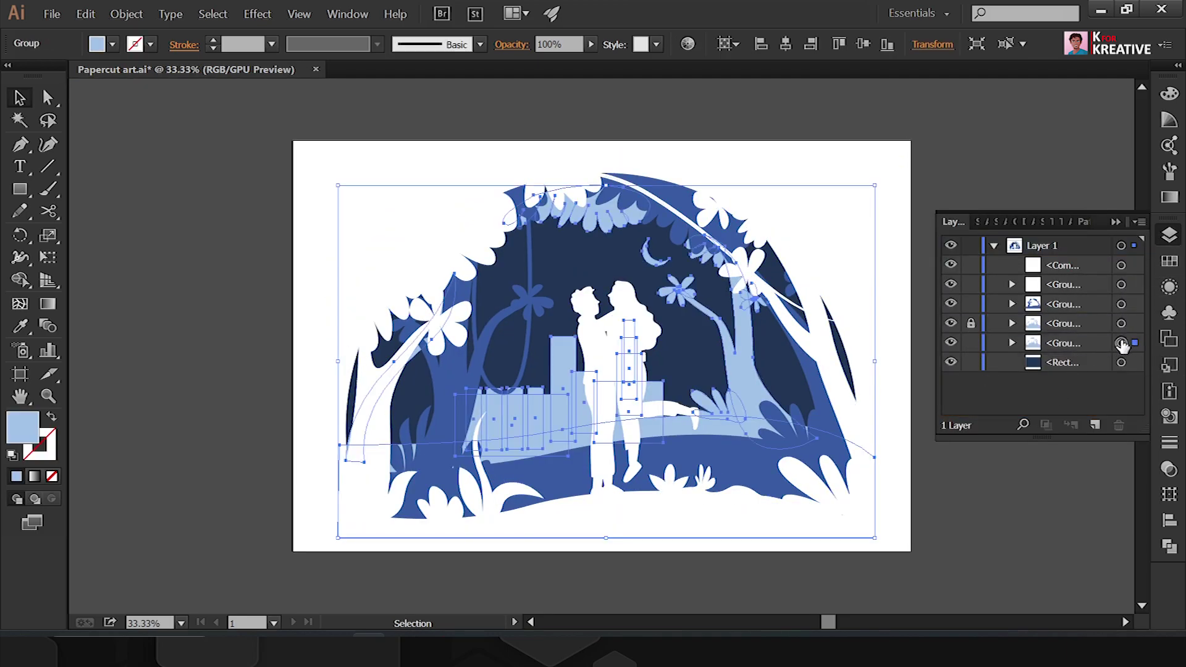
{"action": "double_click", "coordinate": [23, 427]}
{"action": "left_click", "coordinate": [599, 232]}
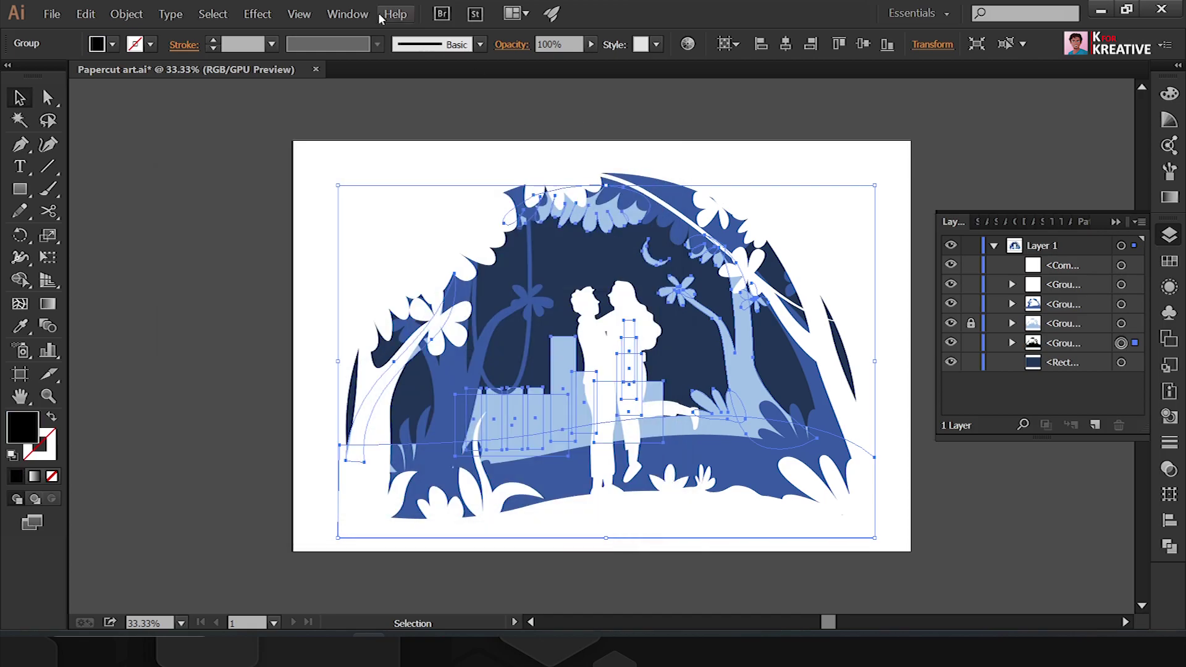
{"action": "left_click", "coordinate": [257, 13]}
{"action": "left_click", "coordinate": [477, 310]}
{"action": "left_click", "coordinate": [755, 213]}
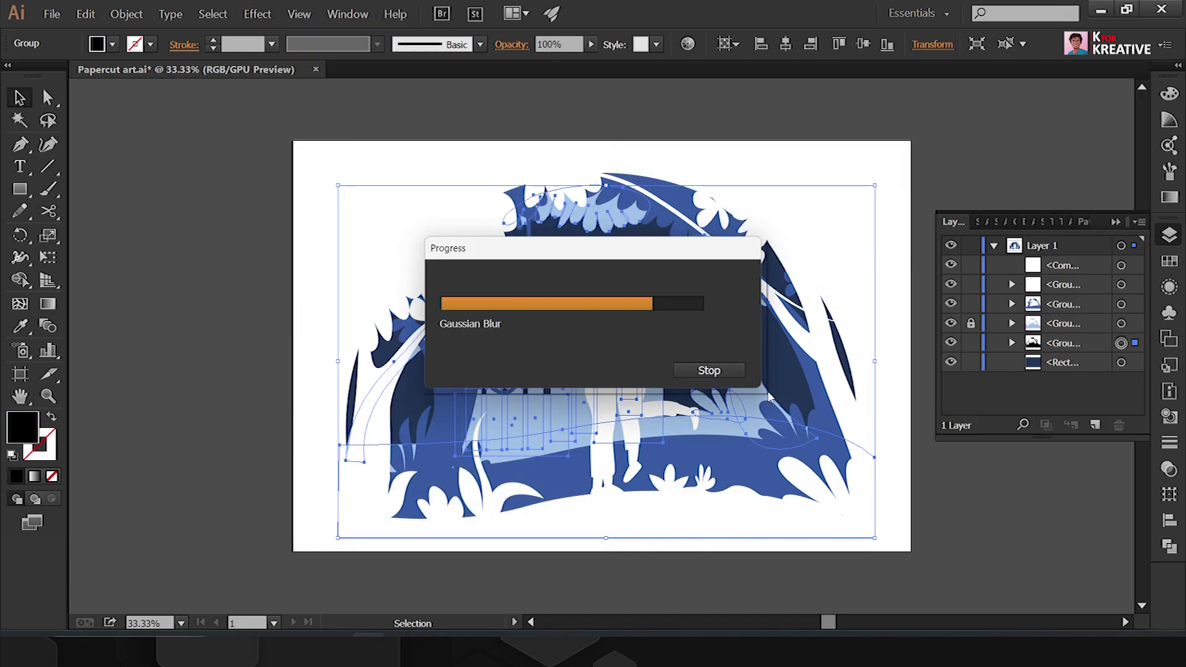
{"action": "left_click", "coordinate": [923, 266]}
Step: Paste a black copy of the next paper layer group behind it and Gaussian-blur the copy
{"action": "left_click", "coordinate": [1092, 309]}
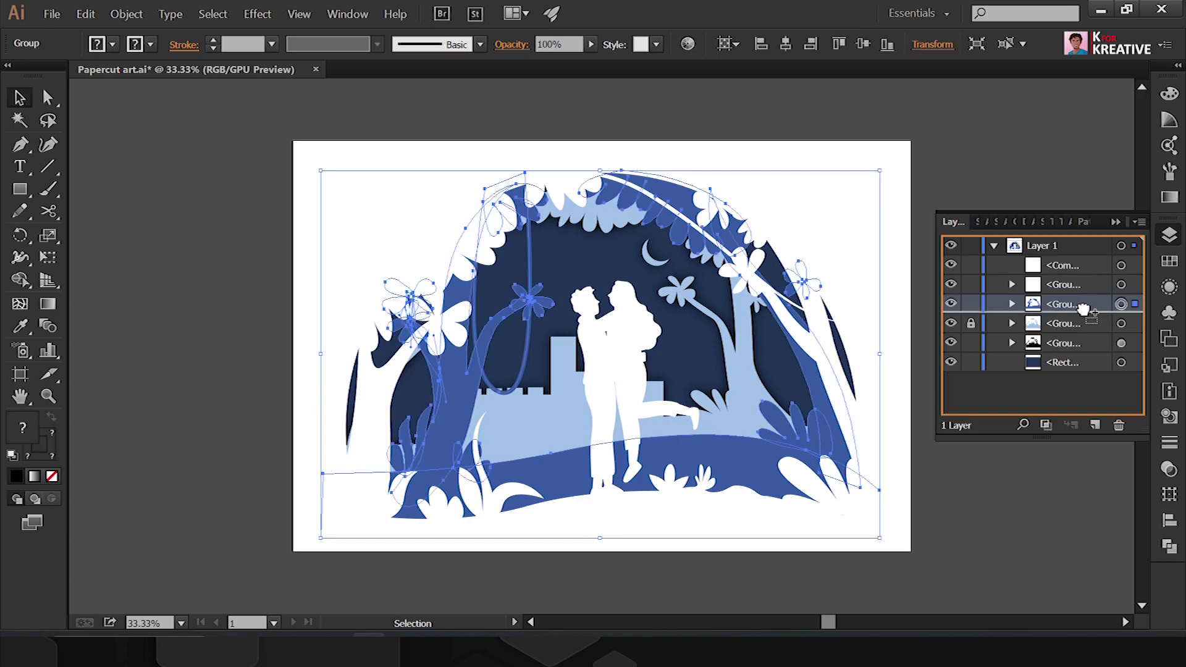
{"action": "key", "text": "ctrl+c"}
{"action": "key", "text": "ctrl+b"}
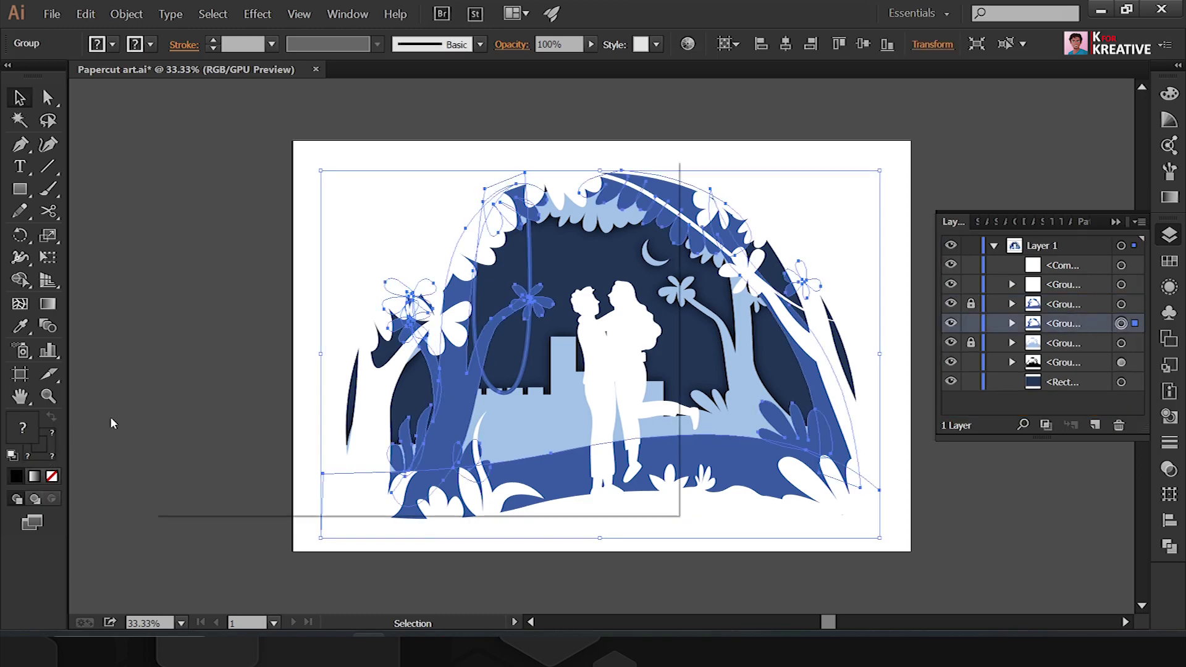
{"action": "double_click", "coordinate": [23, 427]}
{"action": "key", "text": "Return"}
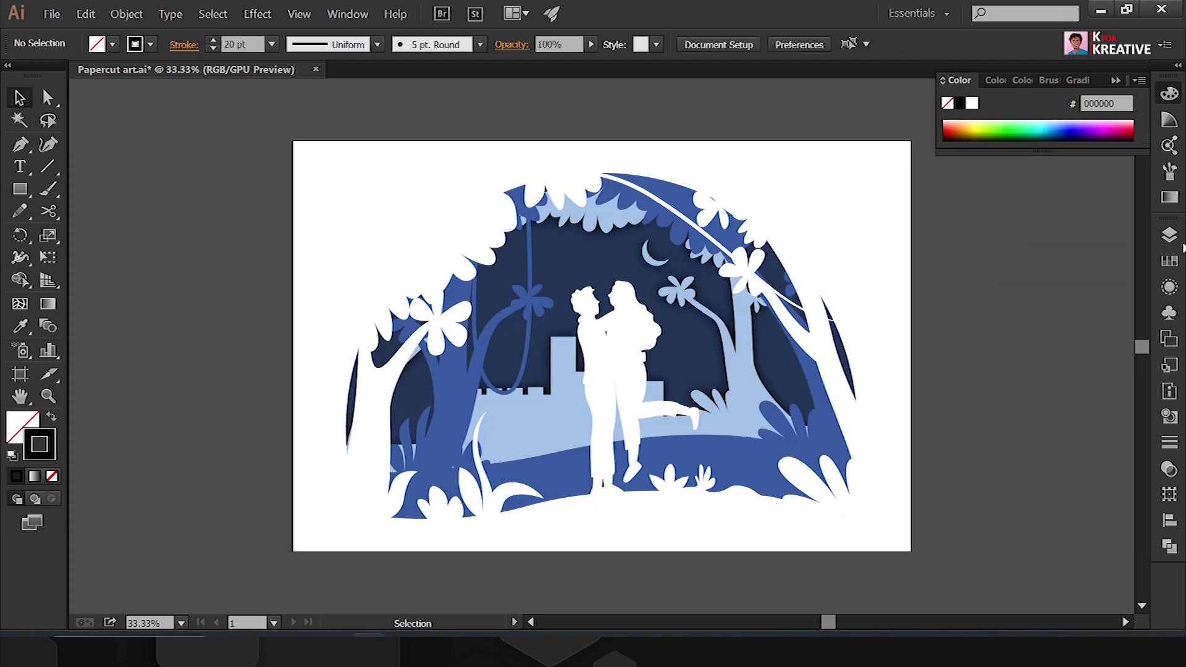
{"action": "left_click", "coordinate": [1169, 235]}
{"action": "left_click", "coordinate": [1122, 323]}
{"action": "left_click", "coordinate": [257, 14]}
{"action": "left_click", "coordinate": [476, 313]}
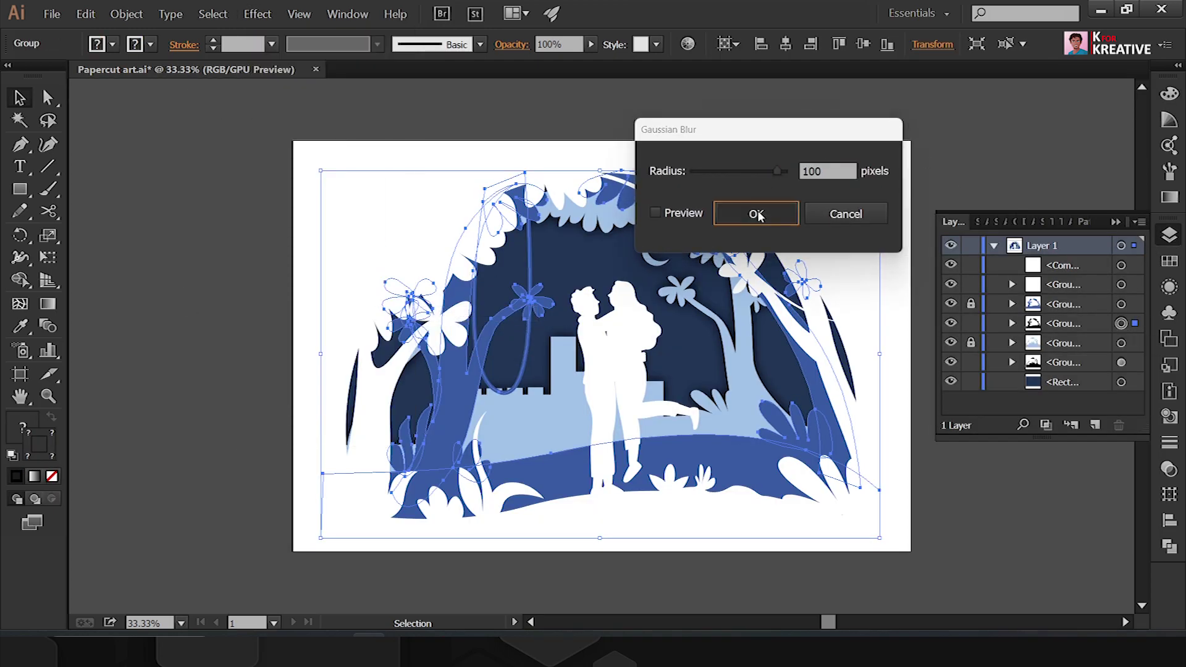
{"action": "left_click", "coordinate": [758, 213]}
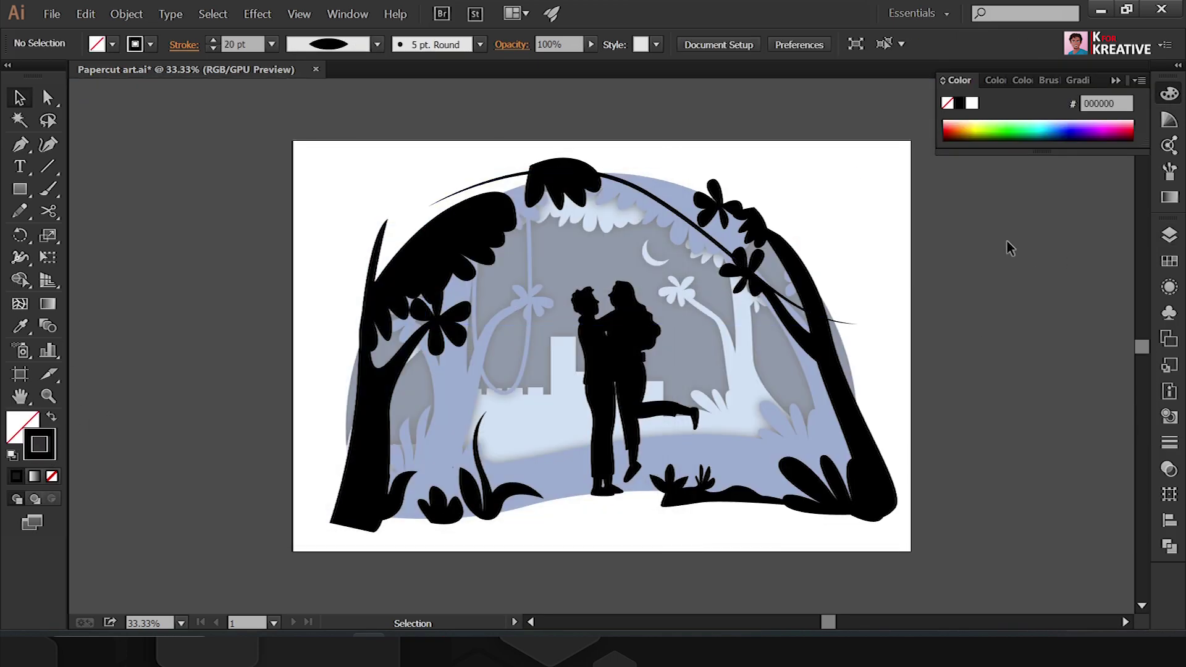
Step: Apply the same Gaussian Blur to the next black shadow copy group
{"action": "left_click", "coordinate": [1121, 304]}
{"action": "left_click", "coordinate": [257, 13]}
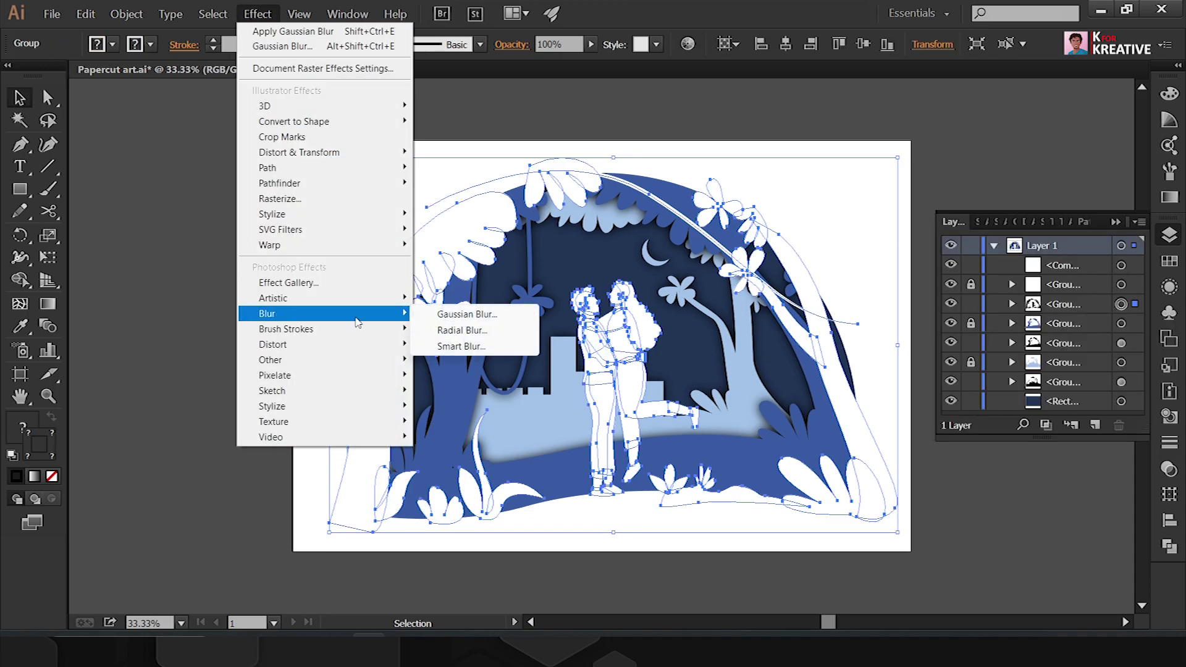
{"action": "left_click", "coordinate": [498, 326]}
{"action": "left_click", "coordinate": [780, 217]}
{"action": "left_click", "coordinate": [934, 490]}
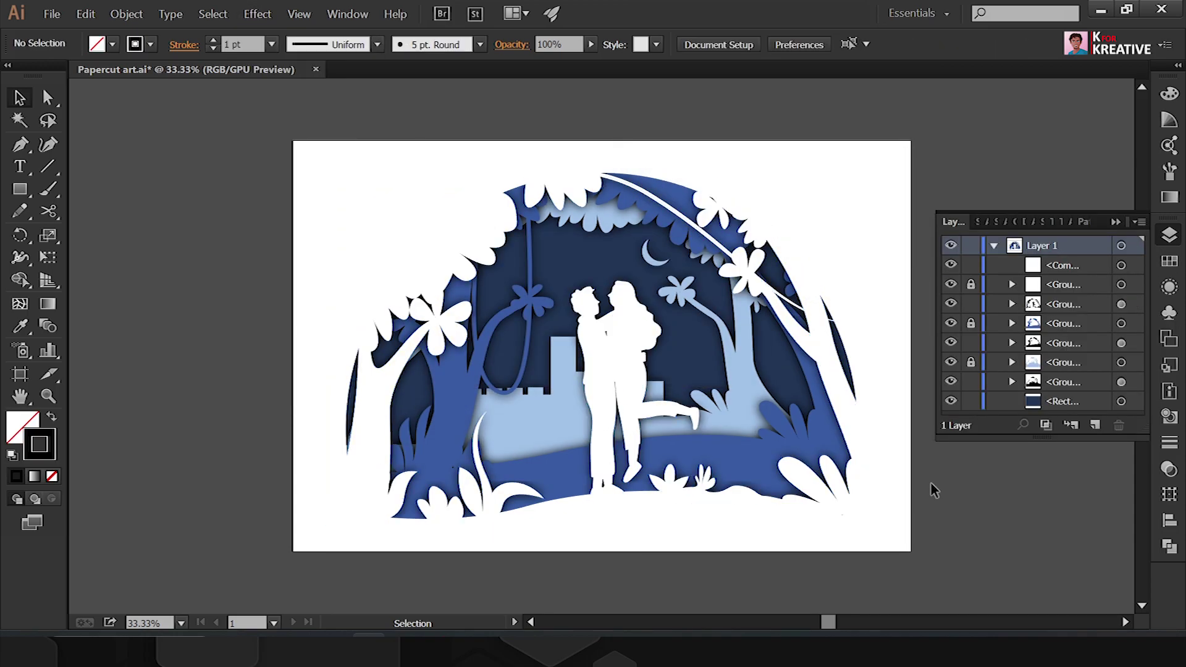
Step: Draw a 3000×2000 rectangle and centre it on the artboard
{"action": "key", "text": "m"}
{"action": "left_click", "coordinate": [226, 287]}
{"action": "type", "text": "3000"}
{"action": "key", "text": "Tab"}
{"action": "type", "text": "2000"}
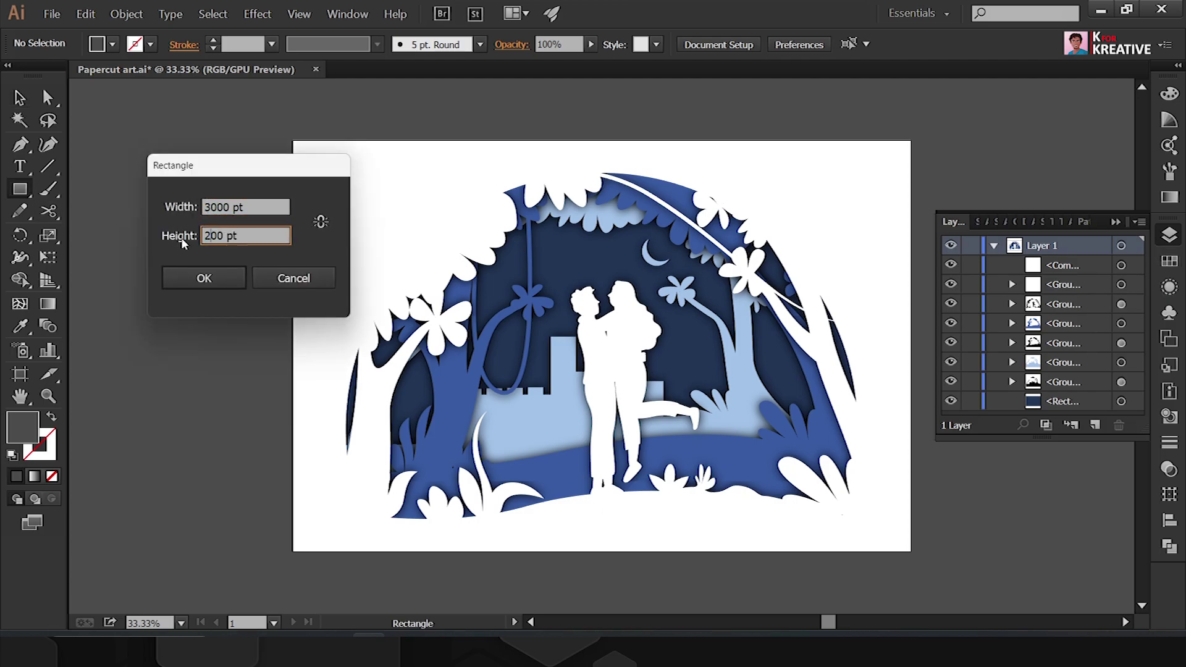
{"action": "key", "text": "Return"}
{"action": "left_click", "coordinate": [861, 54]}
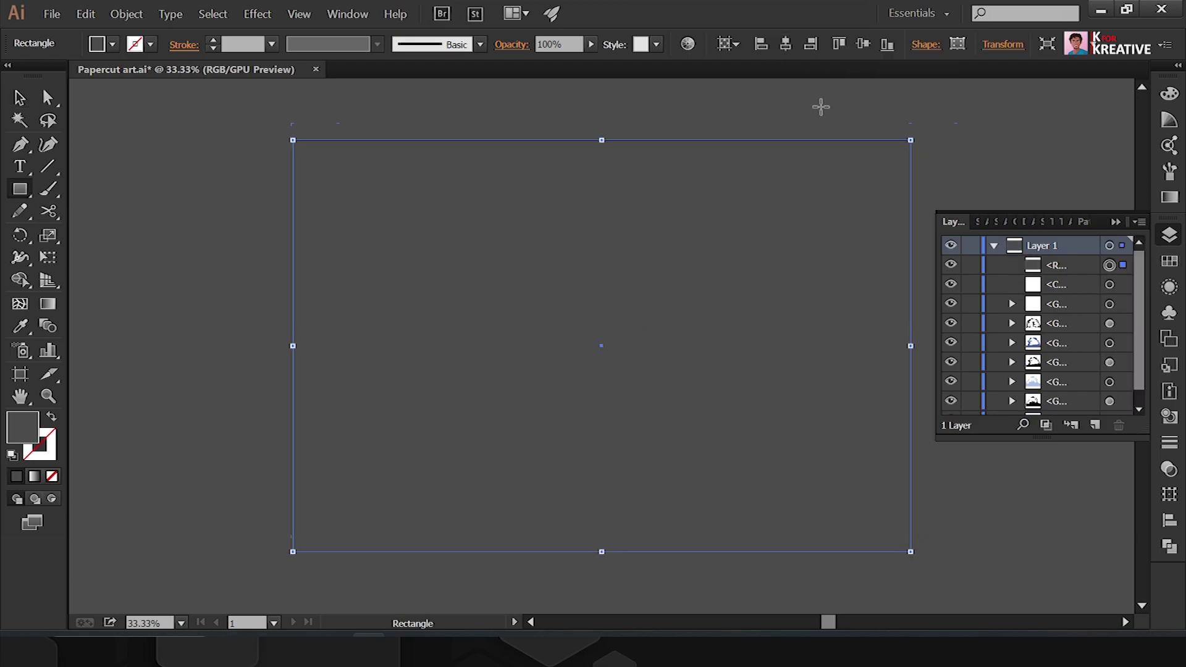
Step: Fill the rectangle with a linear gradient from a dark stop at 20% opacity to 0%
{"action": "left_click", "coordinate": [1174, 199]}
{"action": "left_click", "coordinate": [1054, 123]}
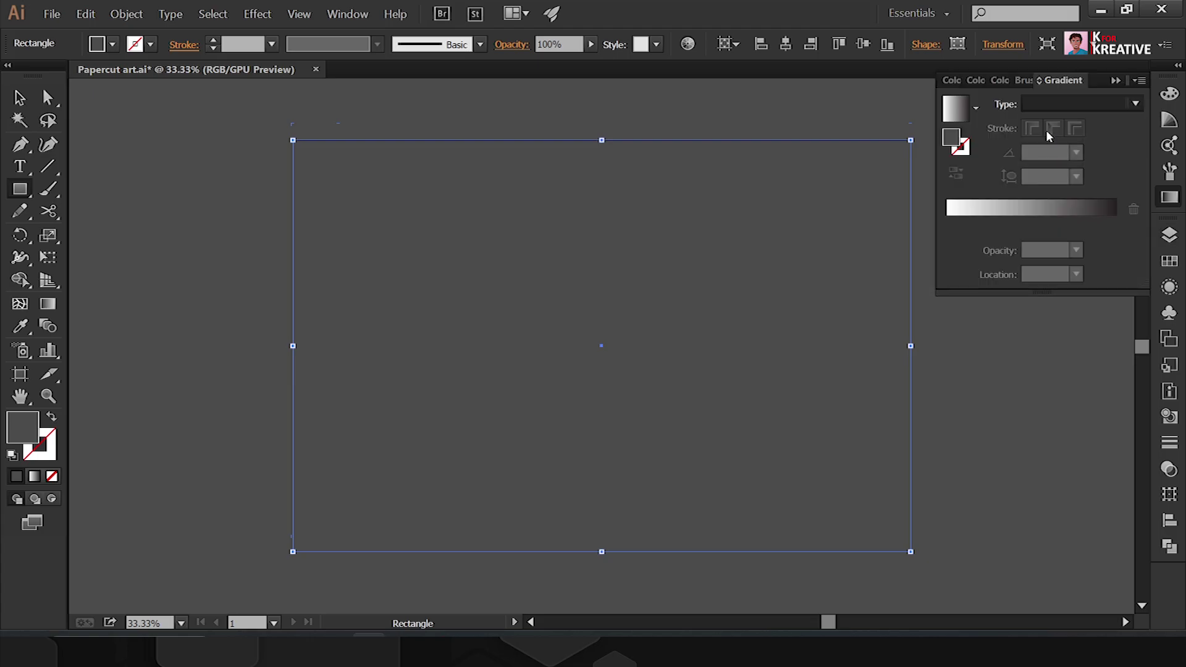
{"action": "double_click", "coordinate": [947, 224]}
{"action": "left_click", "coordinate": [970, 357]}
{"action": "left_click", "coordinate": [1118, 227]}
{"action": "double_click", "coordinate": [1118, 227]}
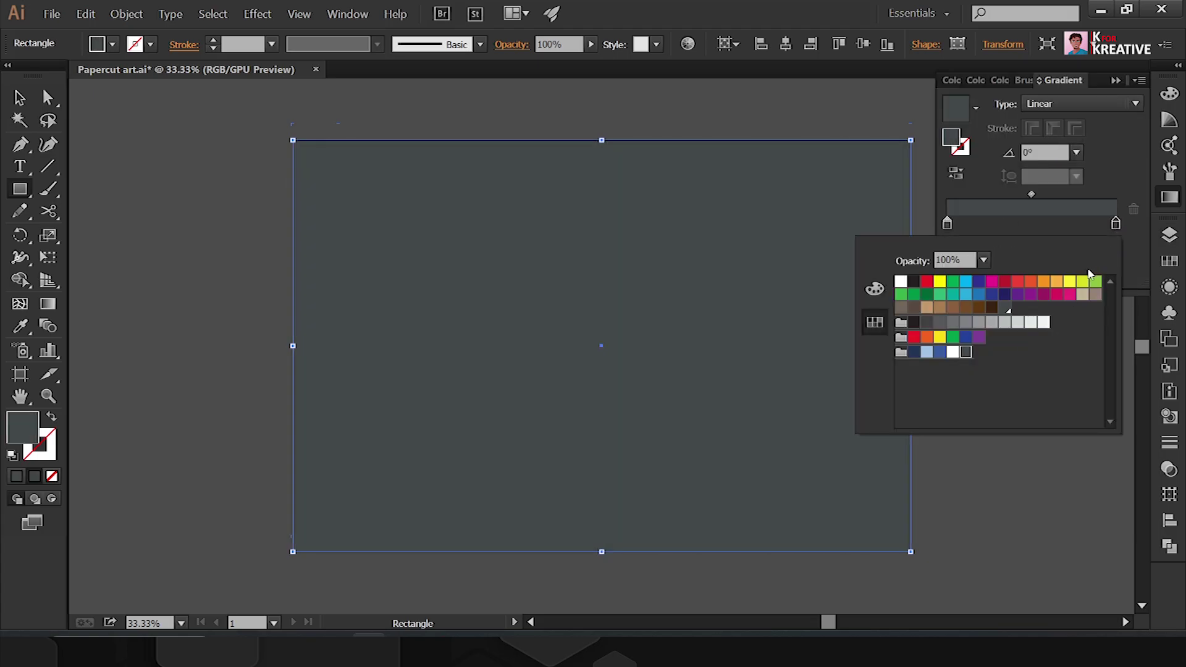
{"action": "left_click", "coordinate": [1118, 227]}
{"action": "type", "text": "00"}
{"action": "left_click", "coordinate": [947, 224]}
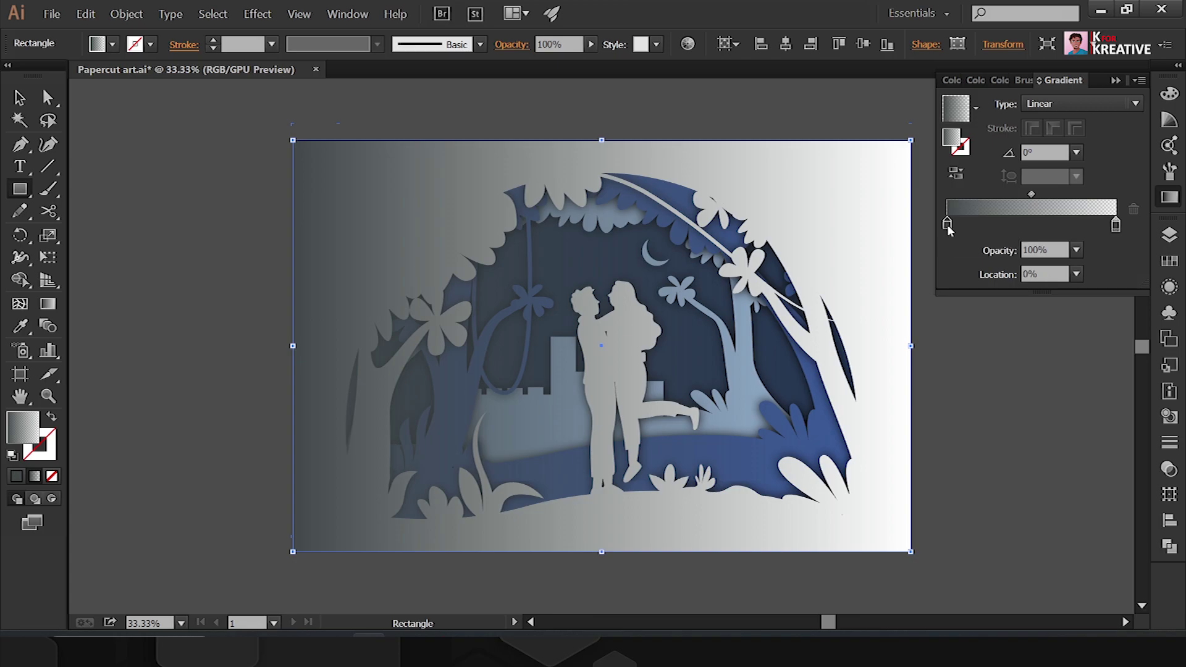
{"action": "type", "text": "20"}
{"action": "key", "text": "Return"}
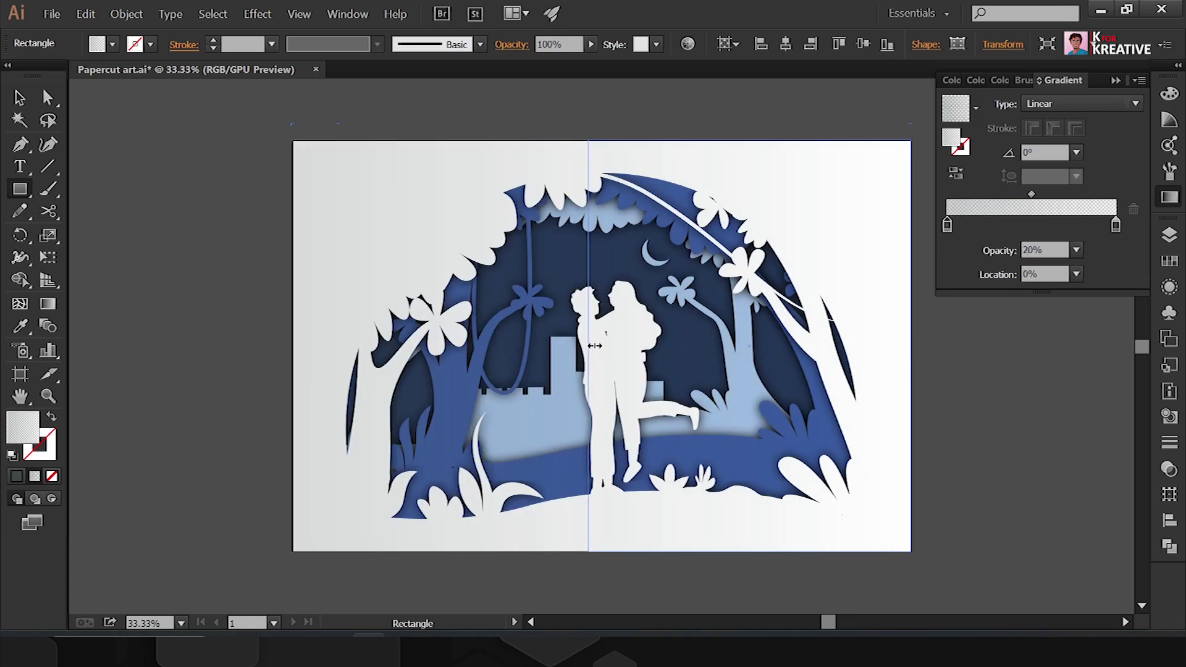
Step: Set the gradient rectangle's blending mode to Multiply
{"action": "key", "text": "v"}
{"action": "left_click", "coordinate": [886, 232]}
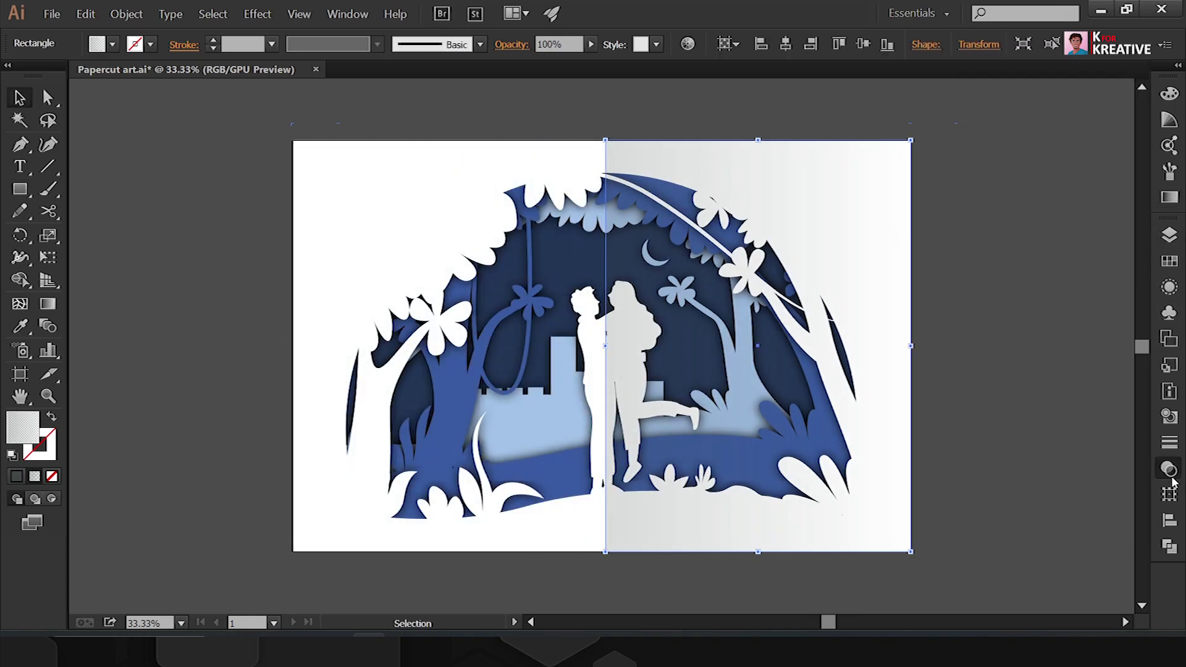
{"action": "left_click", "coordinate": [1170, 470]}
{"action": "left_click", "coordinate": [996, 246]}
{"action": "left_click", "coordinate": [976, 303]}
{"action": "left_click", "coordinate": [181, 622]}
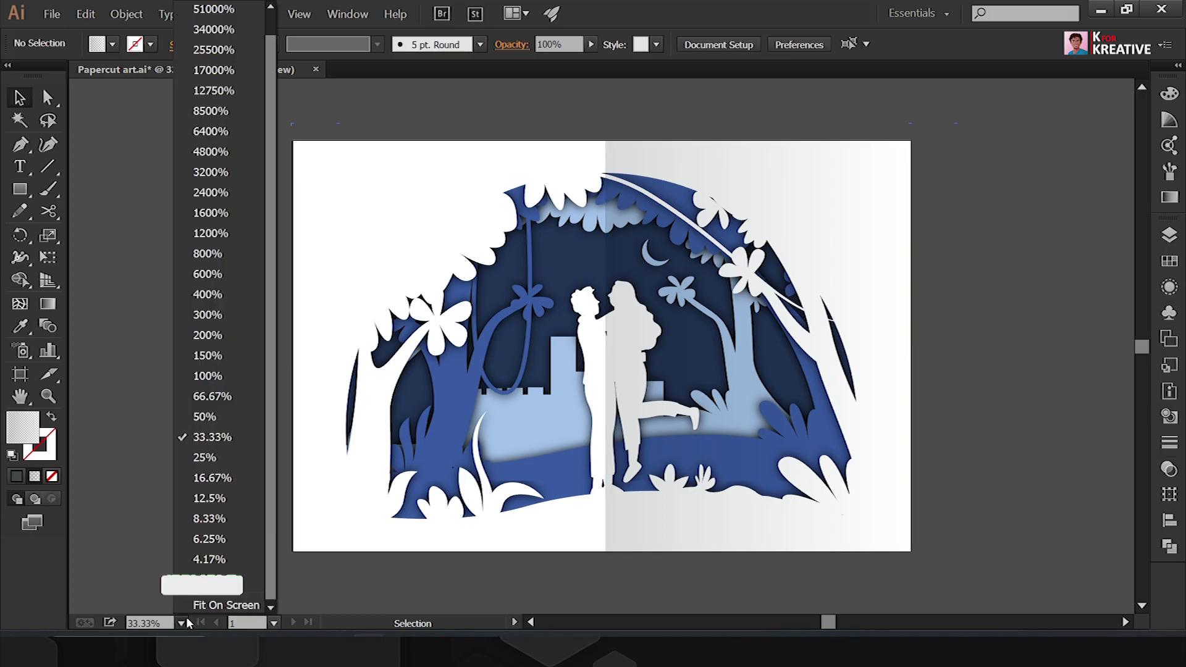